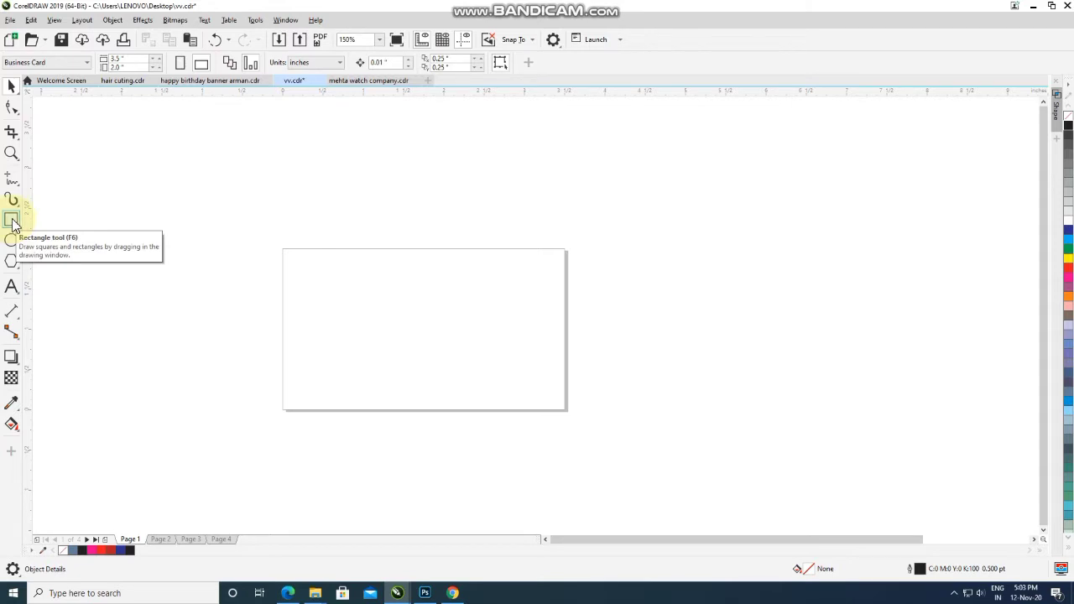
# - Create a 3.5 x 2.0 inch rectangle covering the whole business card page
pyautogui.doubleClick(12, 220)
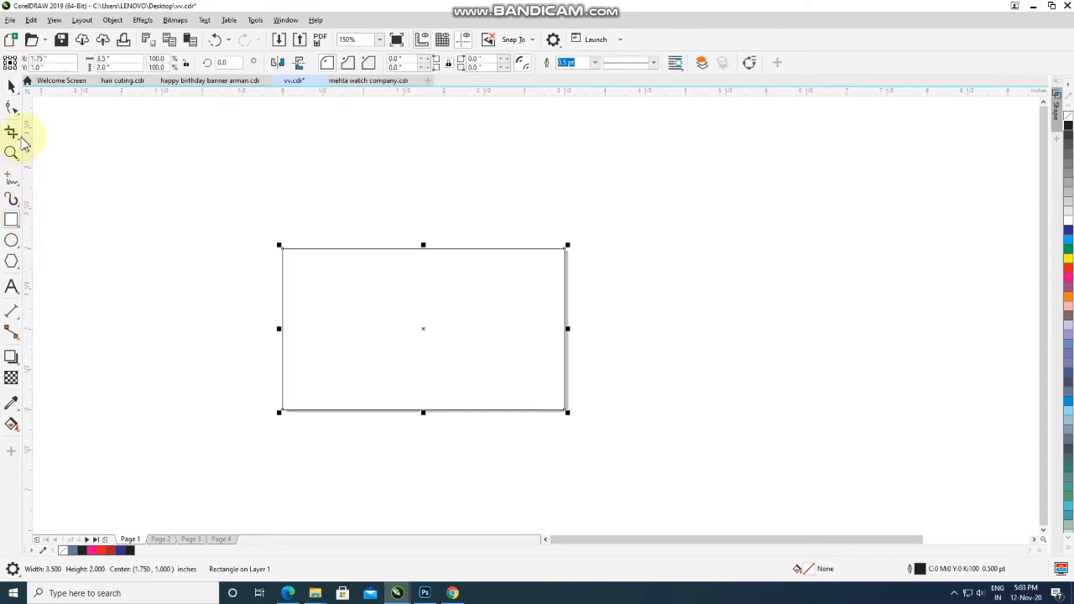
pyautogui.click(106, 176)
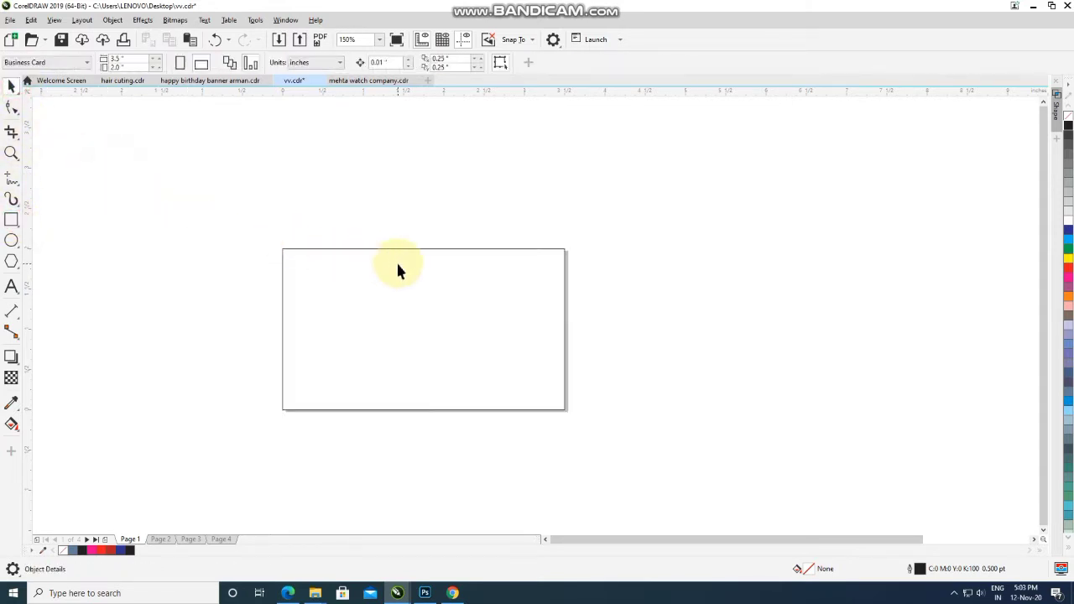
pyautogui.scroll(-1, 432, 281)
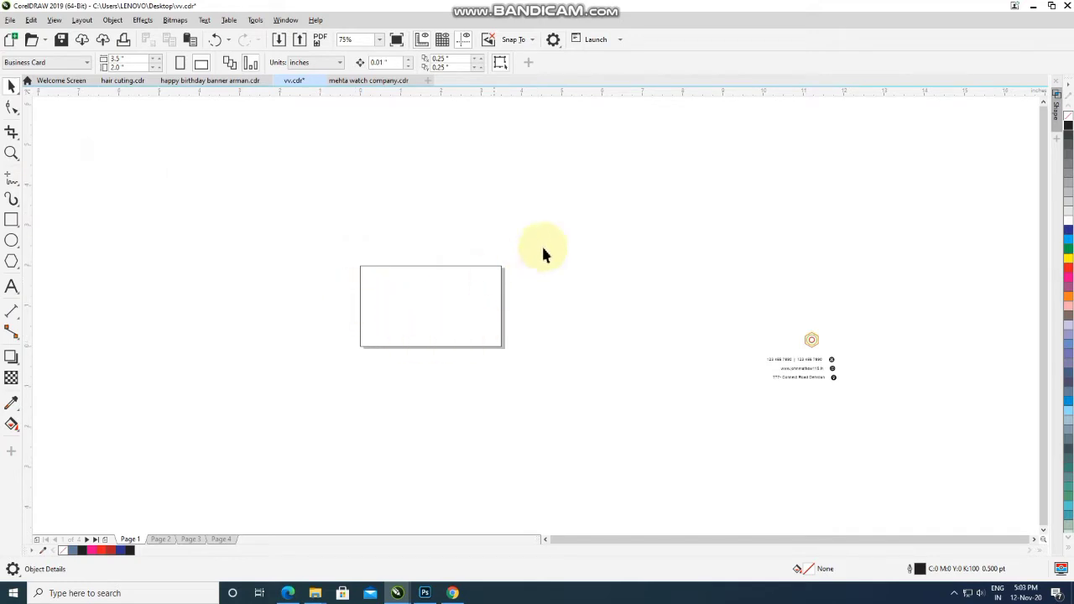
pyautogui.click(417, 311)
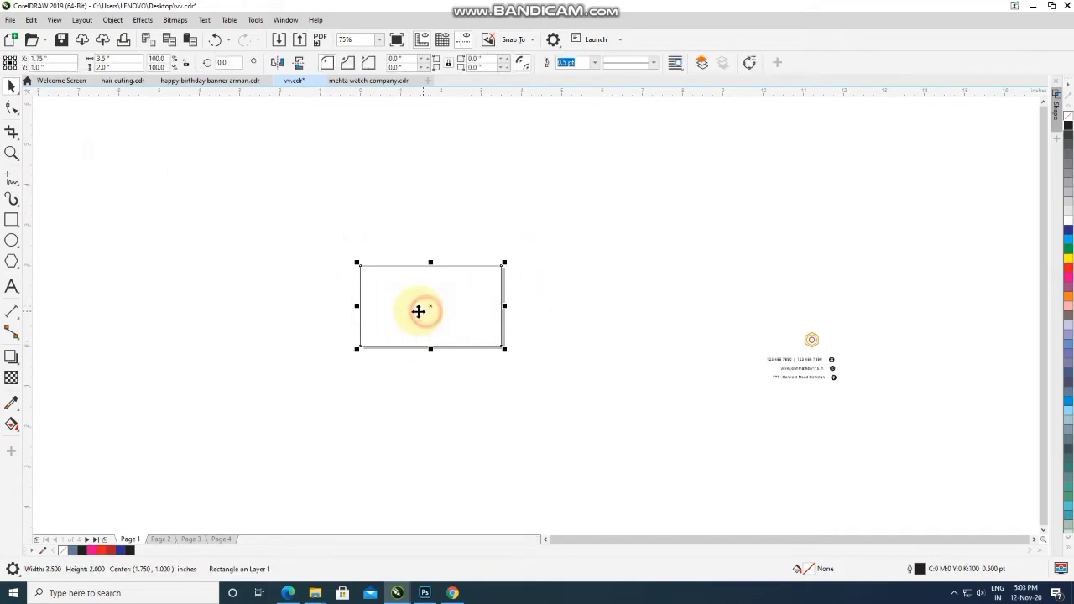
pyautogui.scroll(1, 481, 316)
# - Copy the page-sized rectangle and paste a duplicate directly on top of it
pyautogui.rightClick(489, 311)
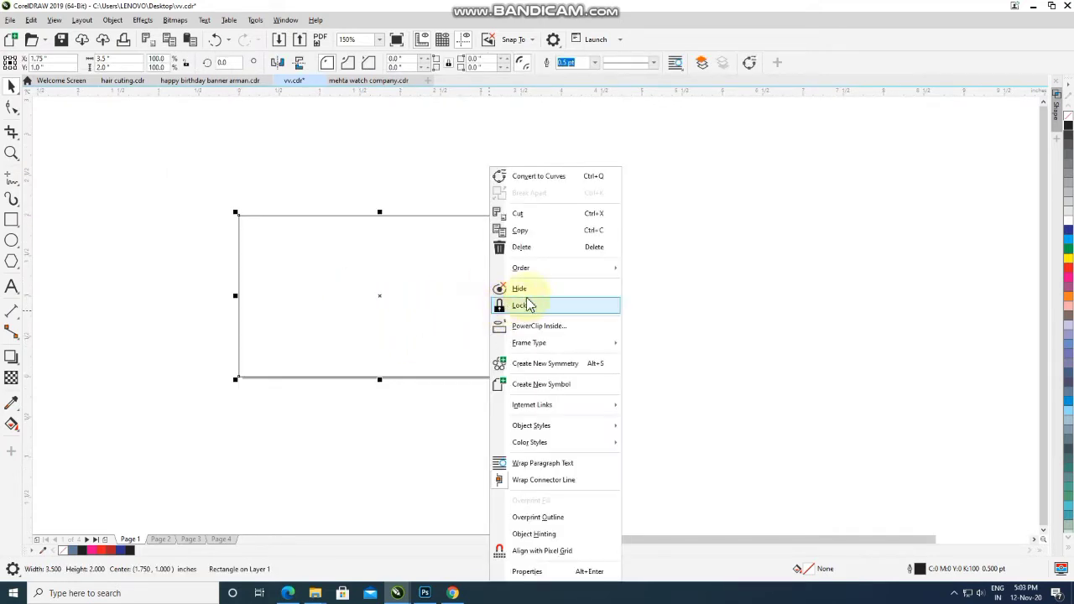
pyautogui.click(532, 230)
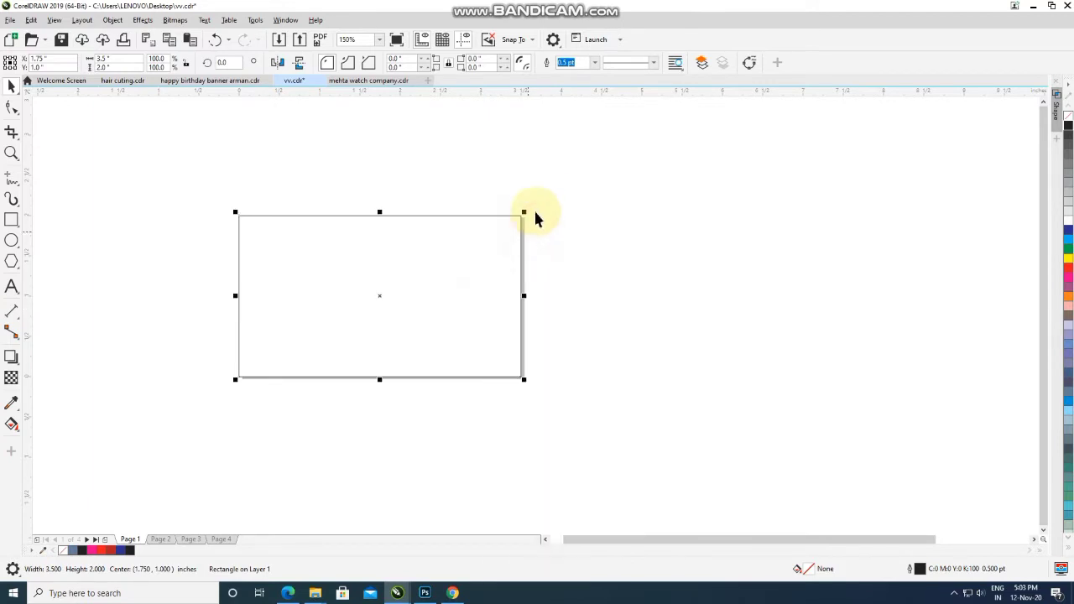
pyautogui.click(541, 199)
pyautogui.rightClick(544, 201)
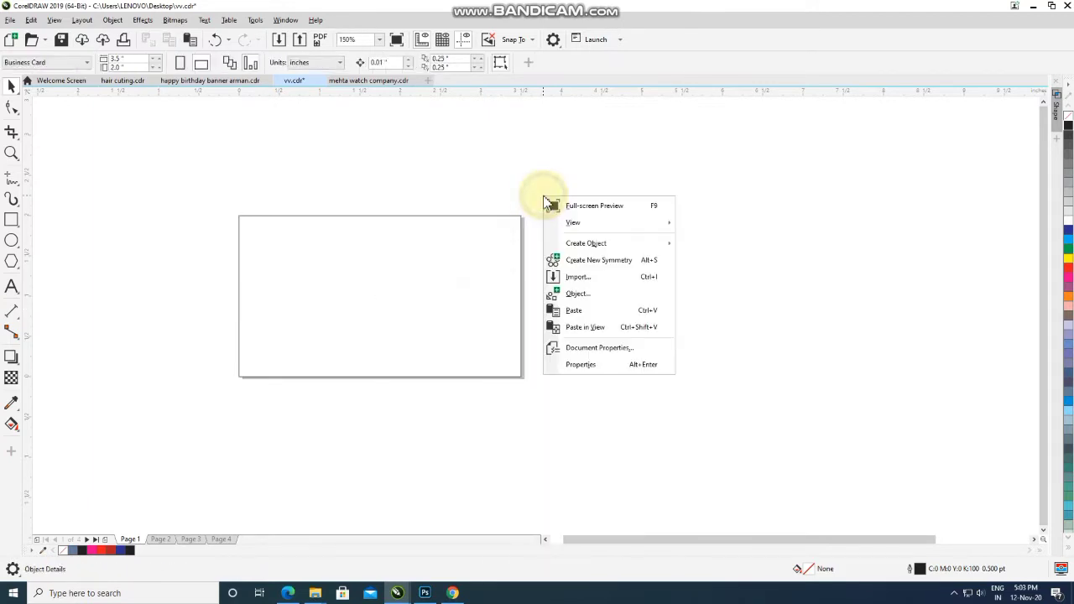
pyautogui.click(576, 309)
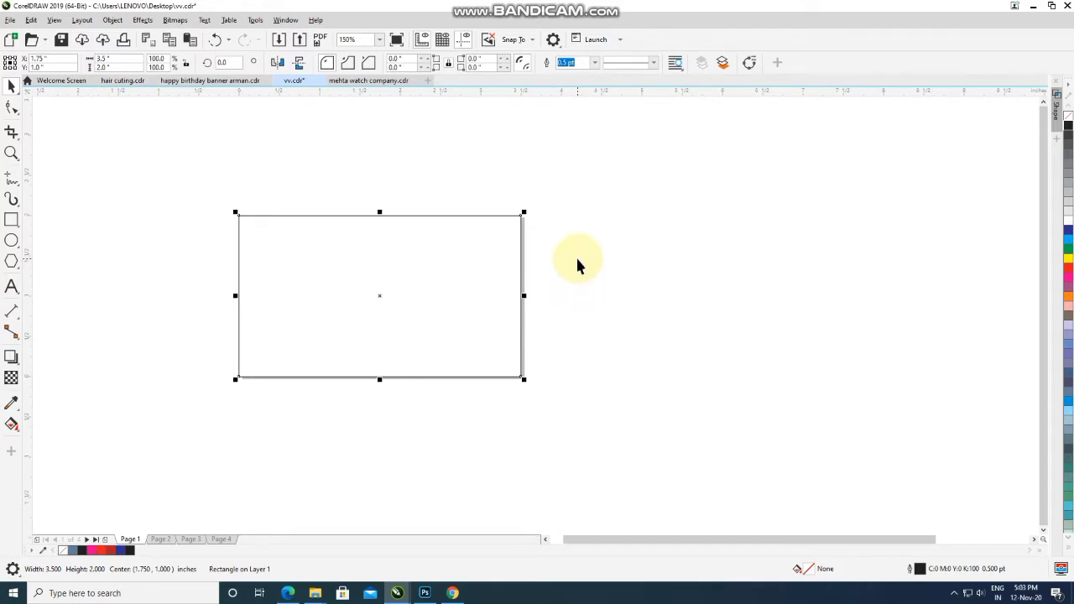
# - Narrow the duplicate into a 1.231 inch wide left panel and convert it to curves
pyautogui.click(578, 260)
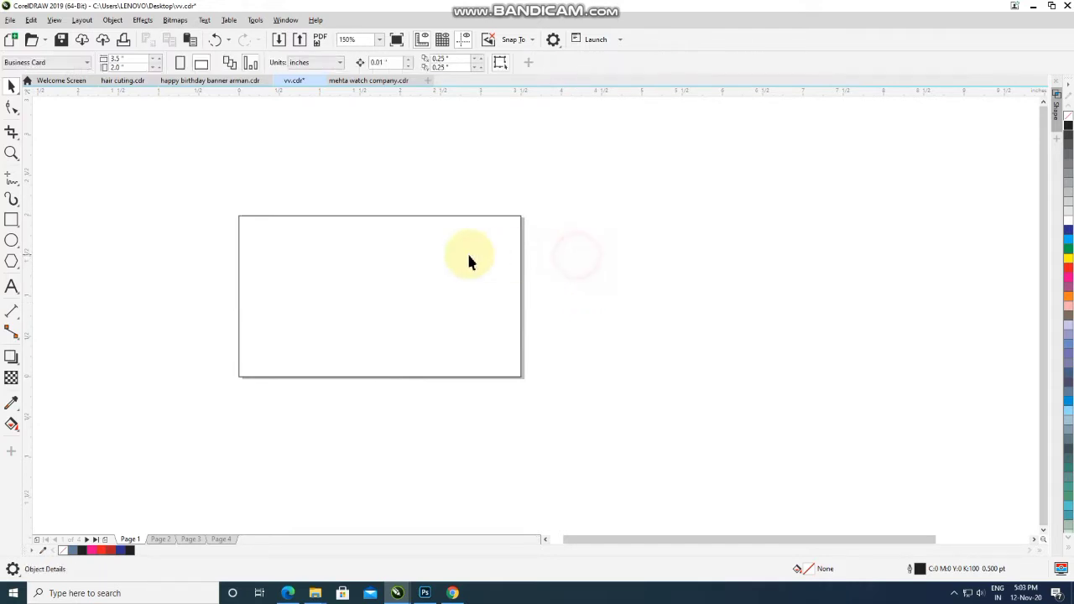
pyautogui.click(440, 251)
pyautogui.moveTo(524, 295); pyautogui.dragTo(340, 300)
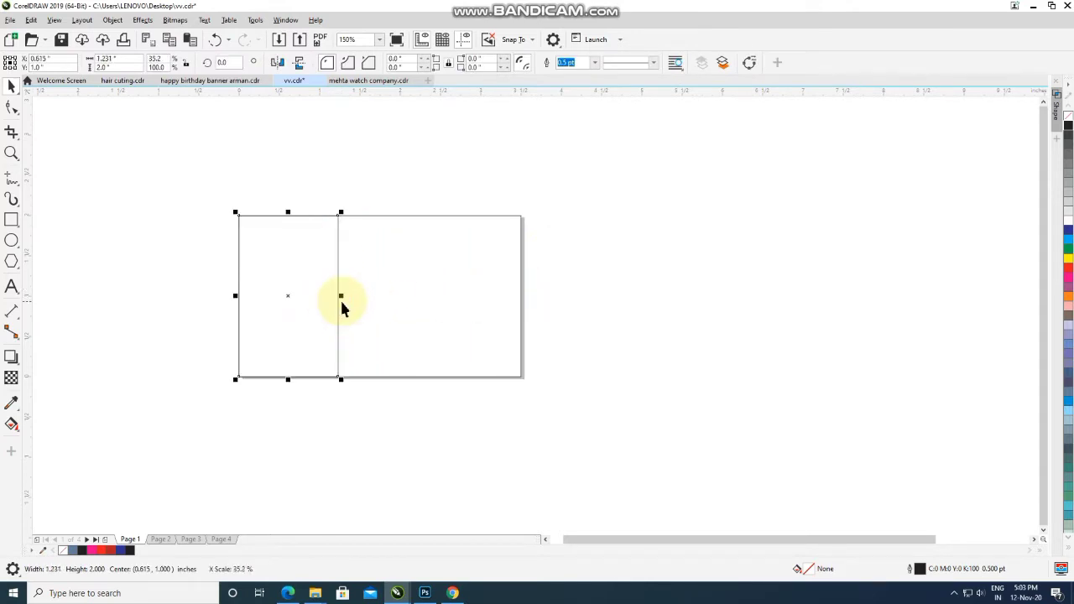
pyautogui.scroll(3, 328, 280)
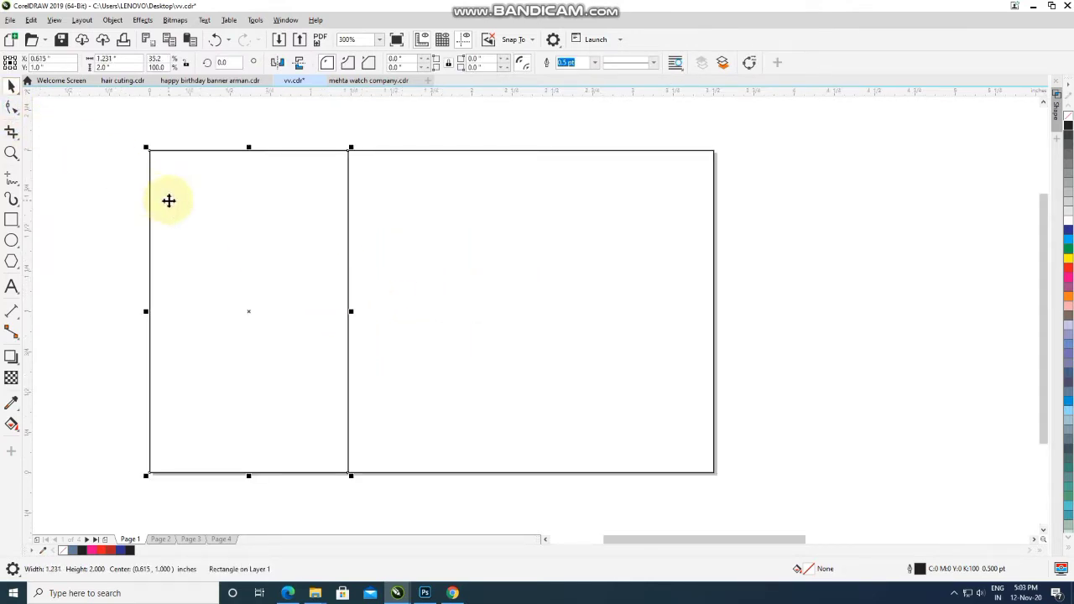
pyautogui.rightClick(201, 203)
pyautogui.click(243, 177)
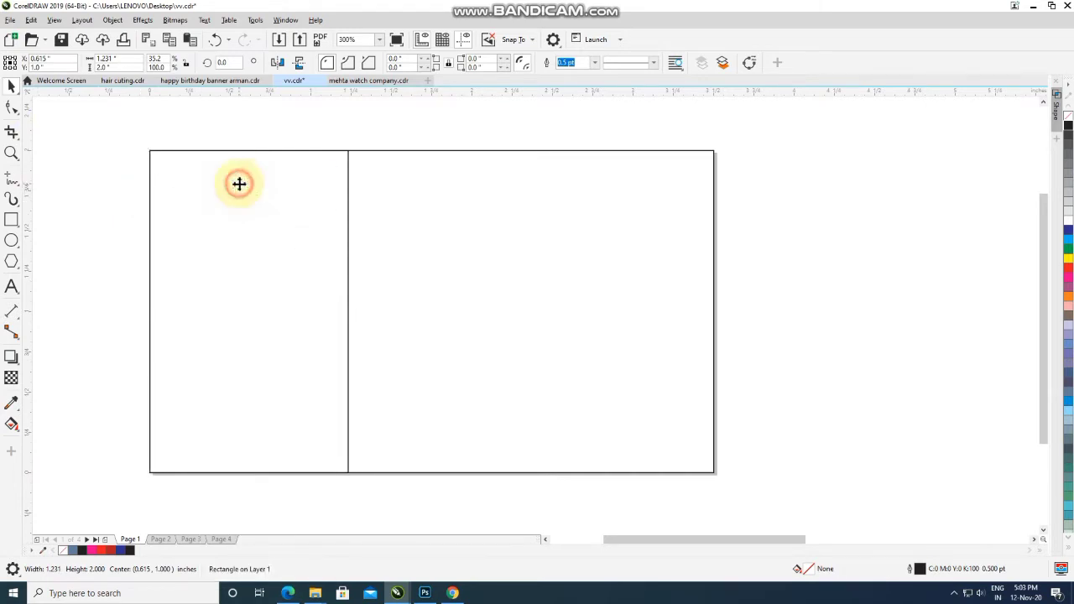
pyautogui.click(12, 106)
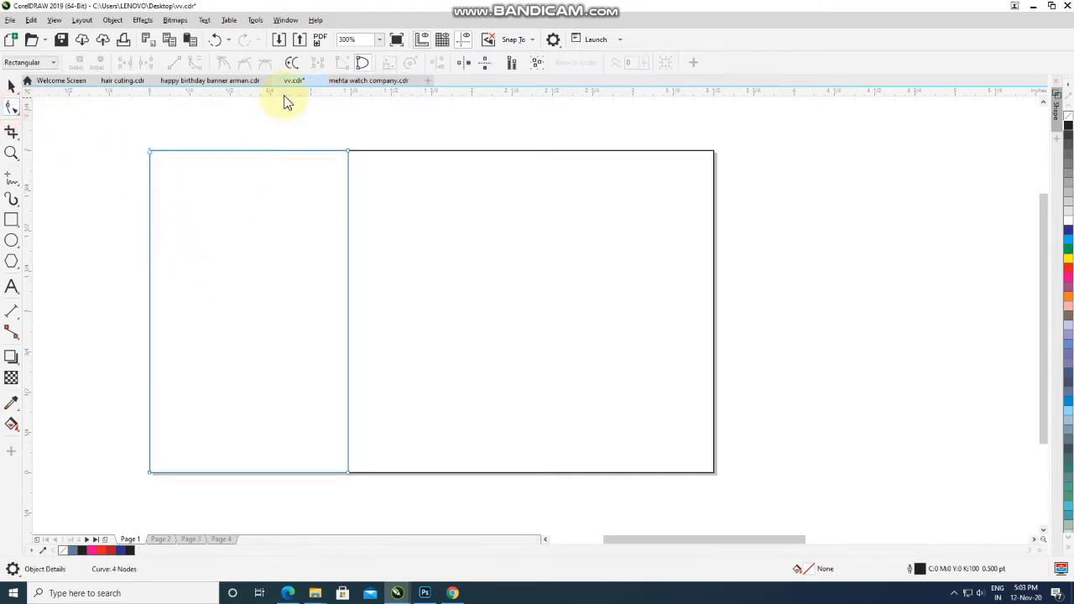
# - Add a horizontal guideline at the card's mid-height, 1.0 inch, and select the panel
pyautogui.moveTo(285, 92); pyautogui.dragTo(299, 220)
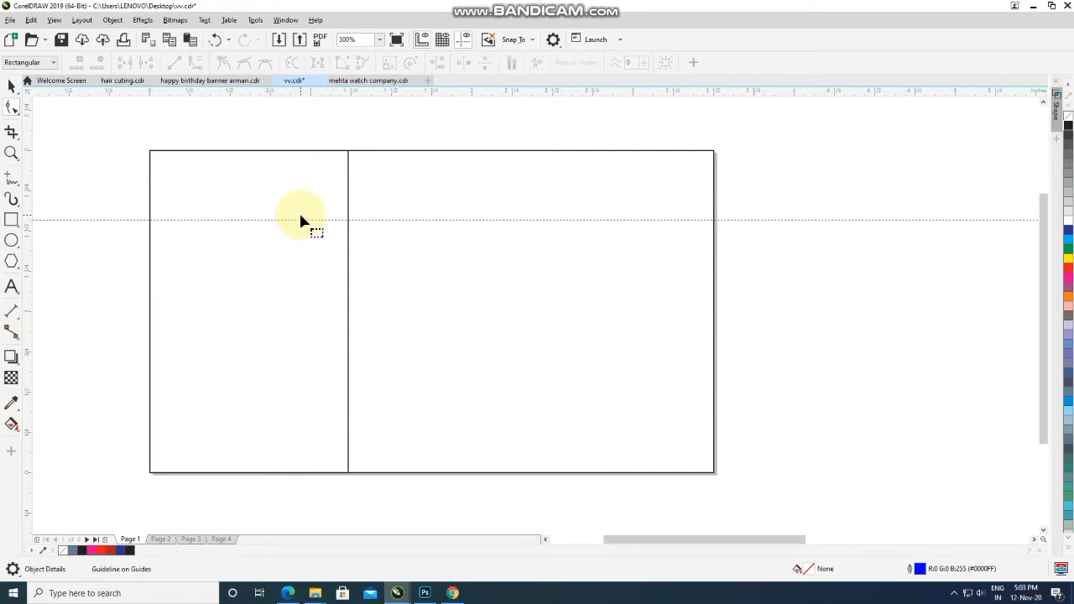
pyautogui.moveTo(301, 219); pyautogui.dragTo(252, 311)
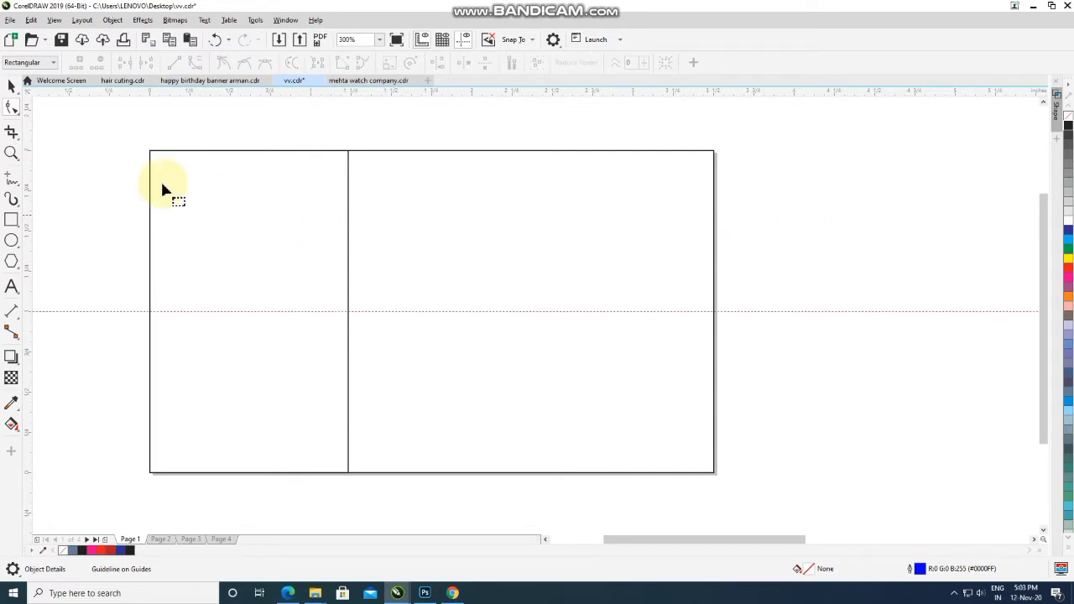
pyautogui.click(86, 163)
pyautogui.click(294, 254)
# - Add a mid-height node on the panel's right edge and pull it right into a chevron point
pyautogui.click(12, 108)
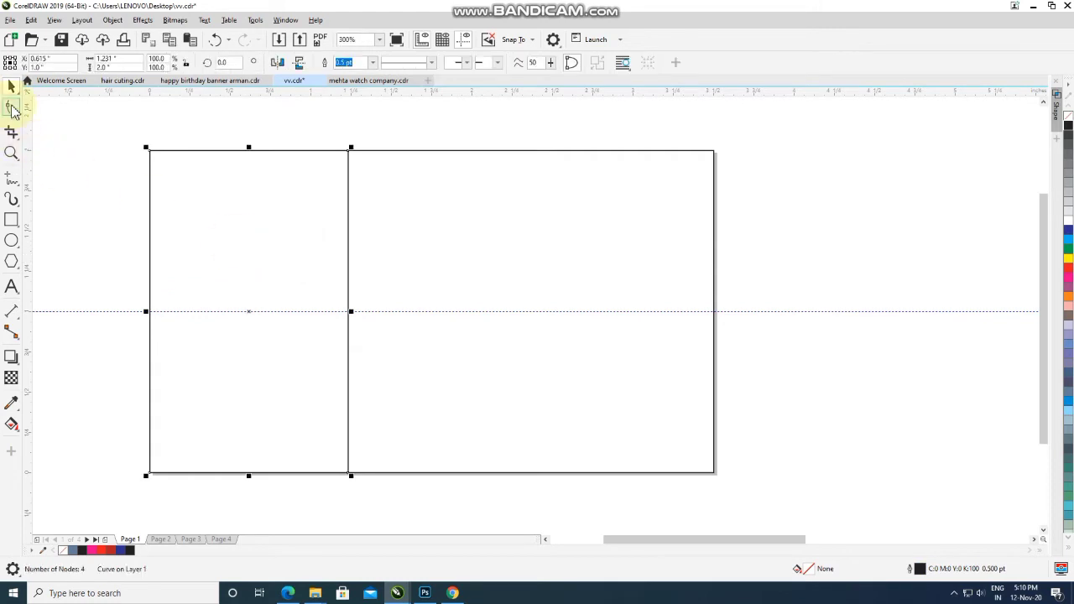
pyautogui.scroll(2, 353, 318)
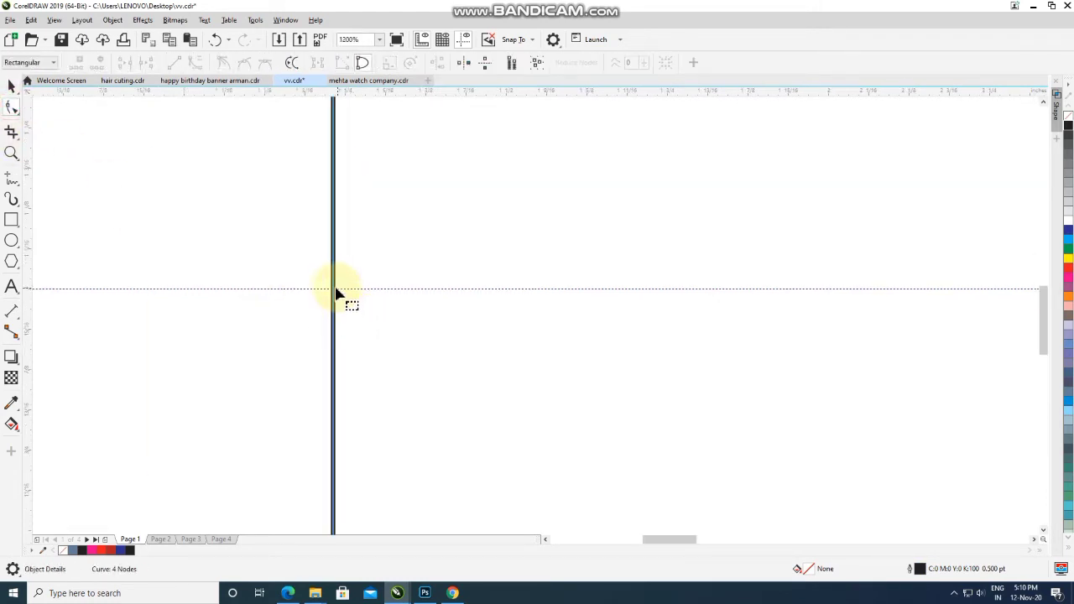
pyautogui.click(333, 291)
pyautogui.doubleClick(333, 291)
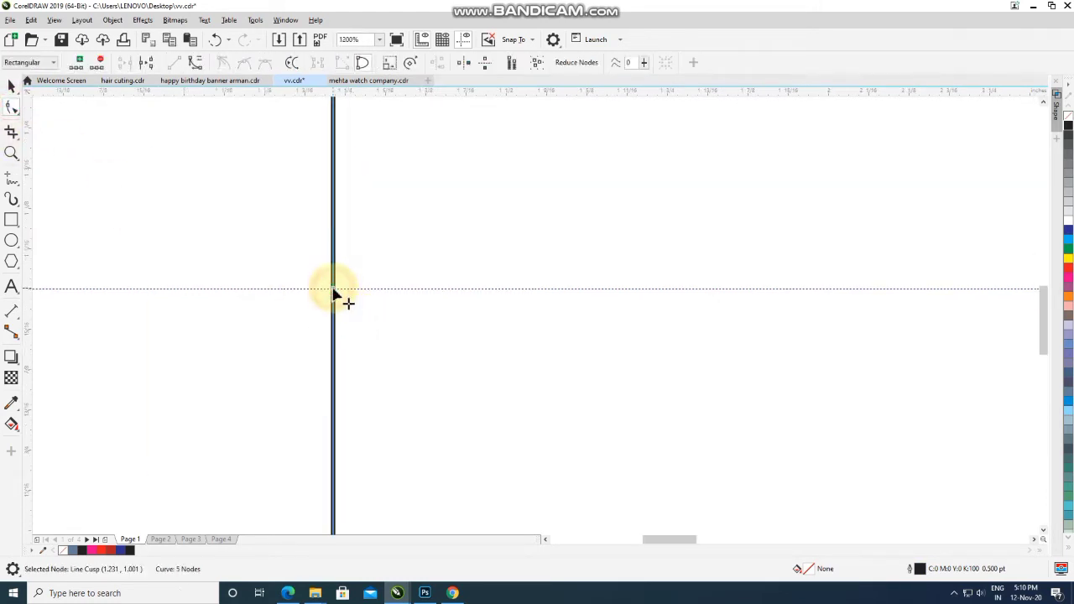
pyautogui.moveTo(333, 291); pyautogui.dragTo(569, 291)
pyautogui.scroll(-2, 576, 306)
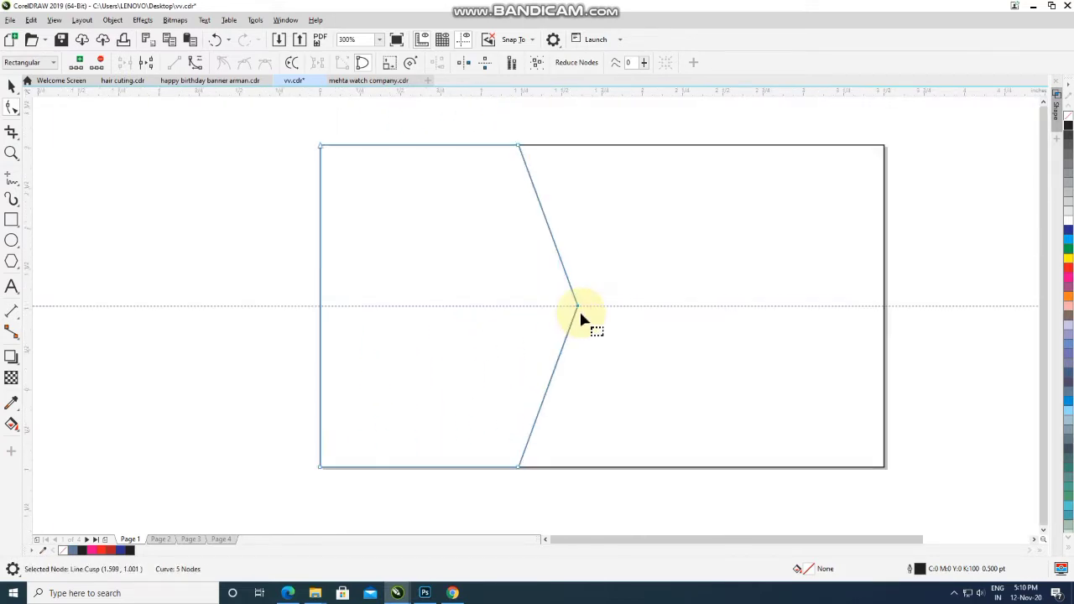
pyautogui.scroll(-1, 577, 307)
pyautogui.moveTo(506, 179); pyautogui.dragTo(621, 240)
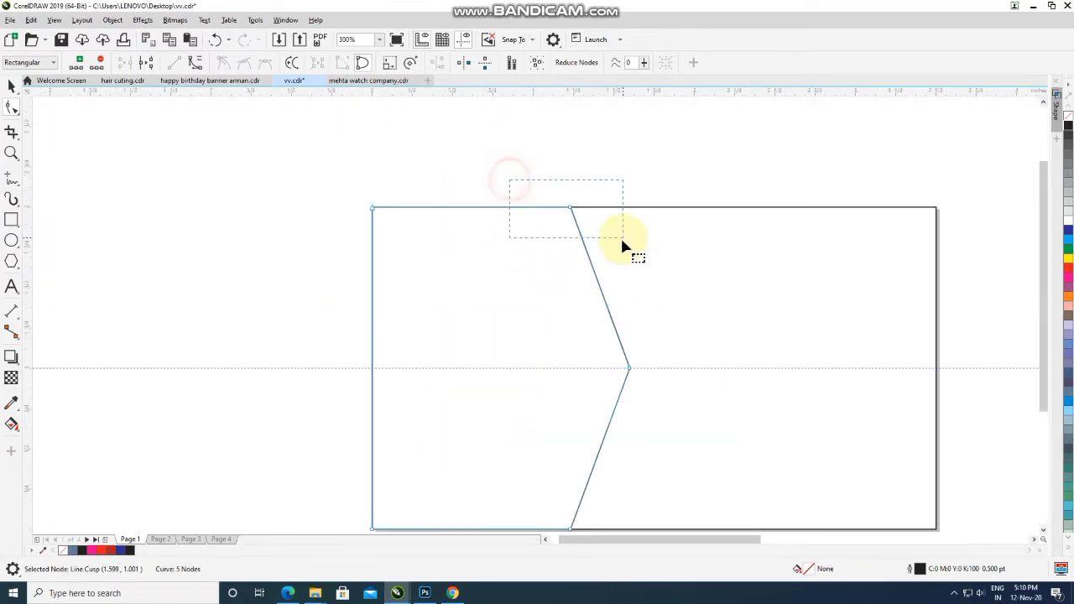
pyautogui.scroll(1, 553, 441)
pyautogui.moveTo(550, 453)
pyautogui.mouseDown()
pyautogui.moveTo(611, 535)
pyautogui.moveTo(608, 494)
pyautogui.moveTo(543, 468)
pyautogui.mouseUp()
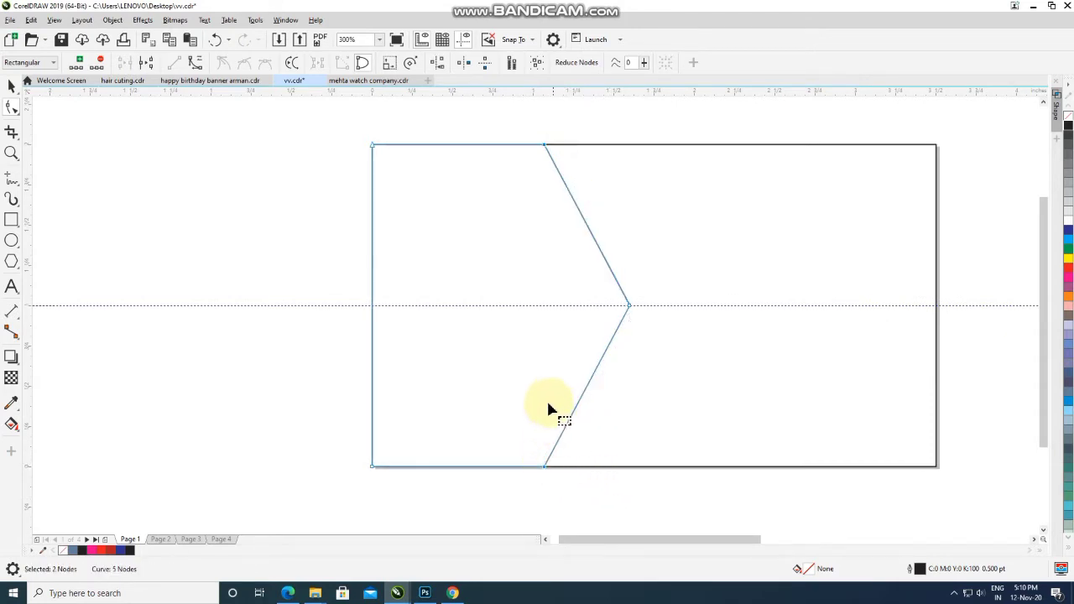
# - Narrow the chevron panel to 92.3% width and nudge its top and bottom corner nodes left
pyautogui.click(12, 88)
pyautogui.moveTo(632, 305); pyautogui.dragTo(612, 304)
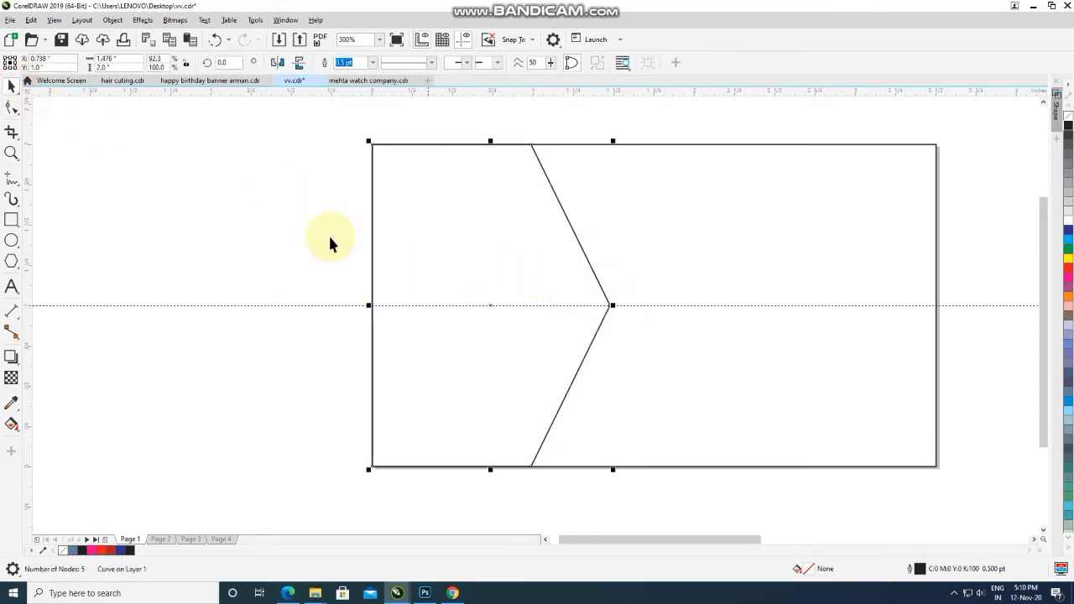
pyautogui.click(11, 107)
pyautogui.moveTo(510, 391)
pyautogui.mouseDown()
pyautogui.moveTo(551, 475)
pyautogui.moveTo(526, 467)
pyautogui.mouseUp()
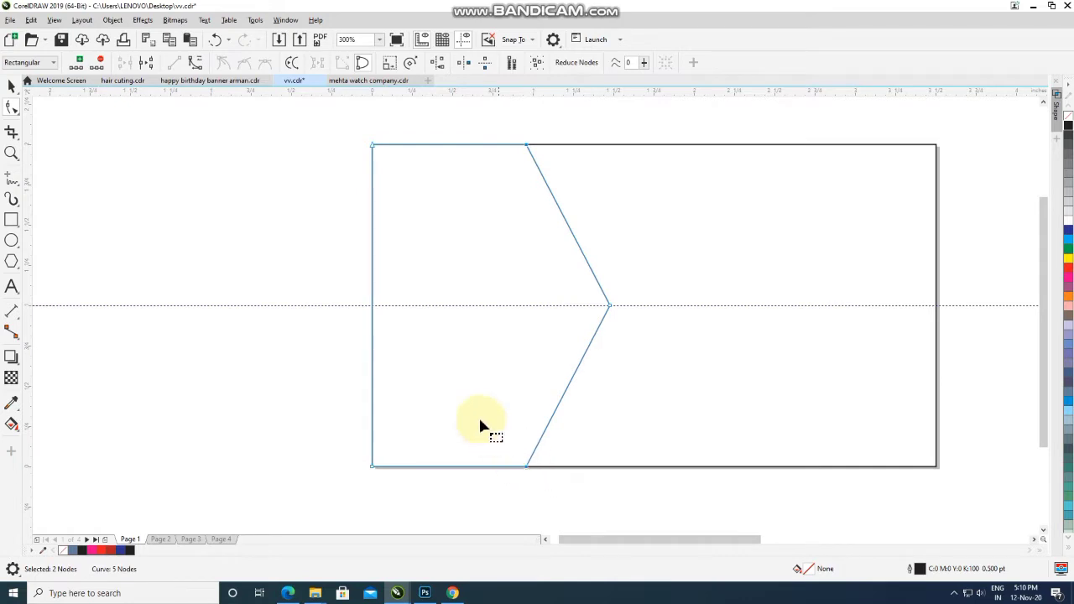
pyautogui.press('Left')
pyautogui.press('Left')
pyautogui.press('Left')
pyautogui.press('Left')
pyautogui.press('Left')
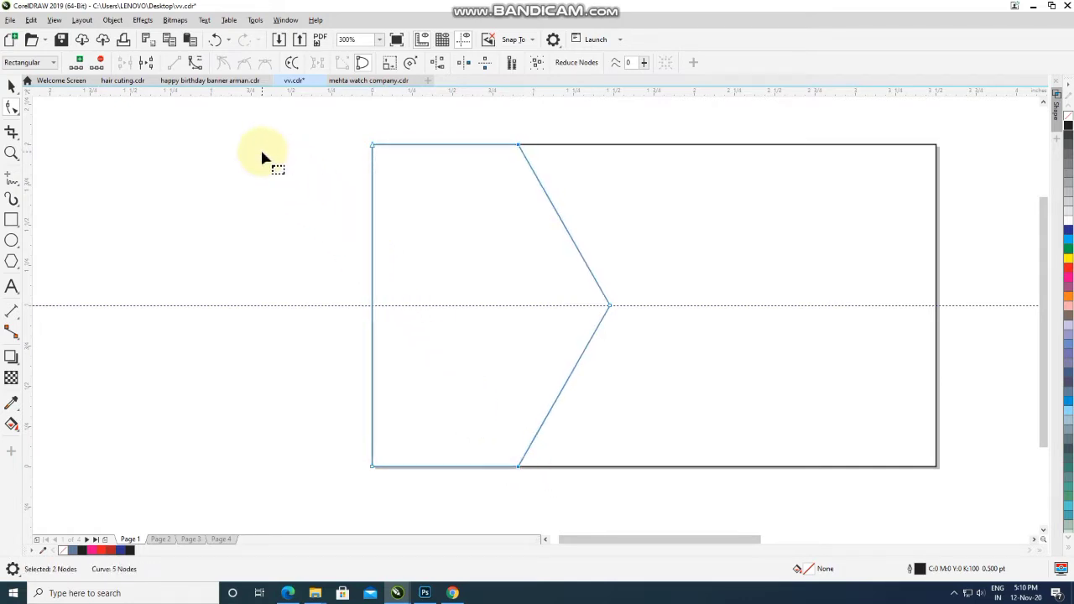
pyautogui.press('Left')
pyautogui.press('Left')
pyautogui.press('Left')
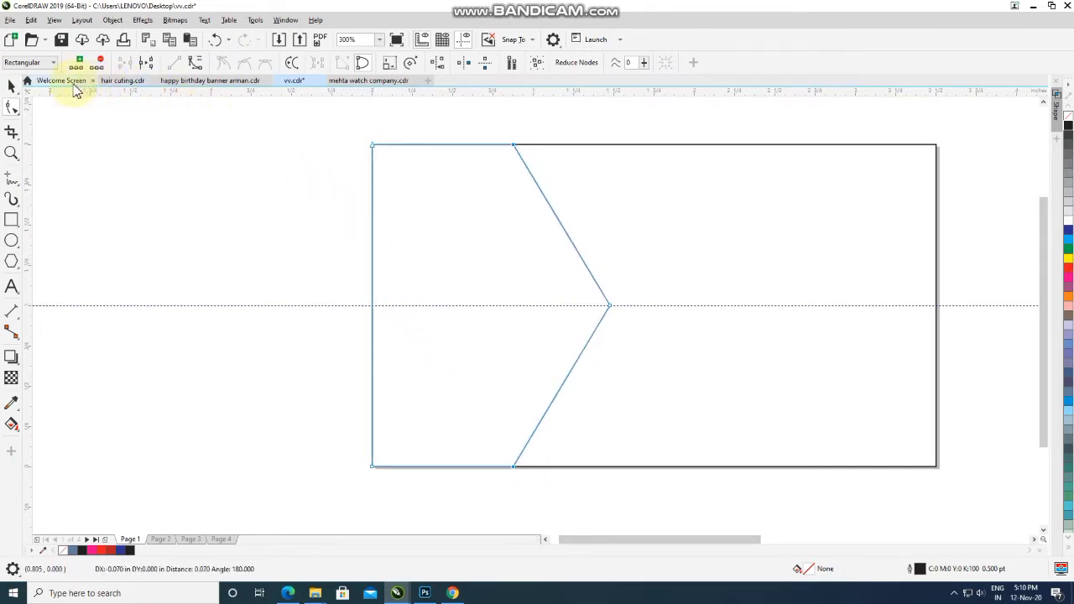
pyautogui.hotkey('shift', 'Left')
pyautogui.press('Left')
pyautogui.press('Left')
pyautogui.press('Left')
pyautogui.press('Left')
pyautogui.press('Left')
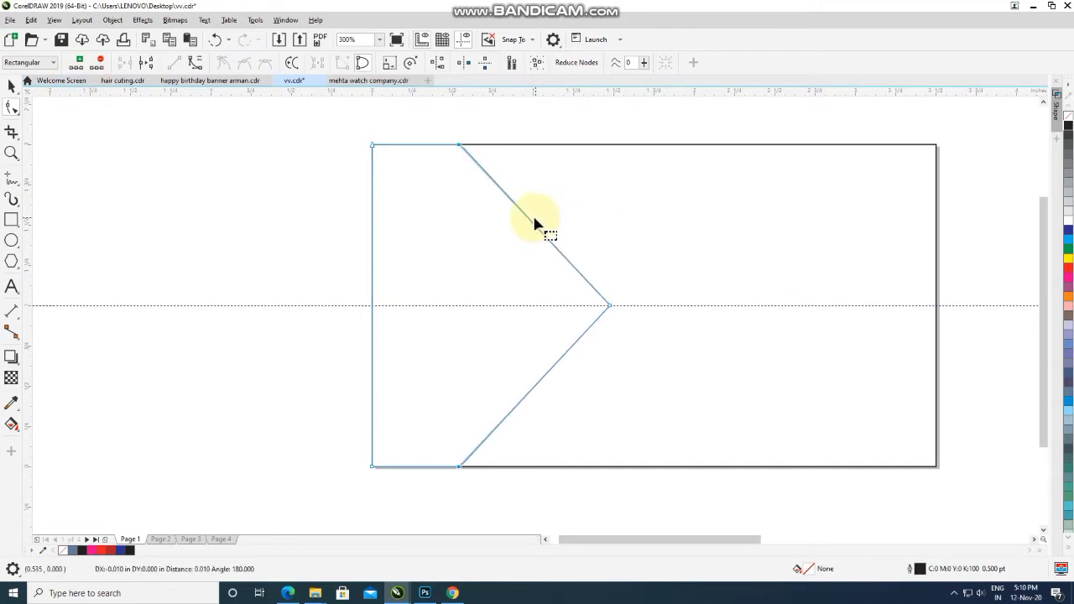
pyautogui.press('Left')
pyautogui.press('Left')
pyautogui.press('Left')
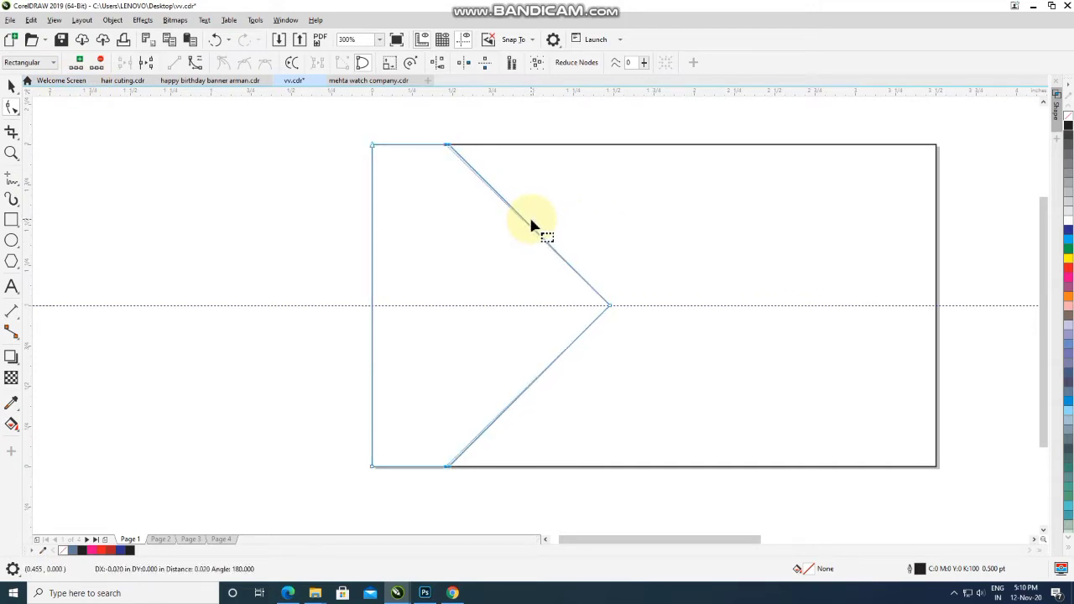
pyautogui.hotkey('shift', 'Left')
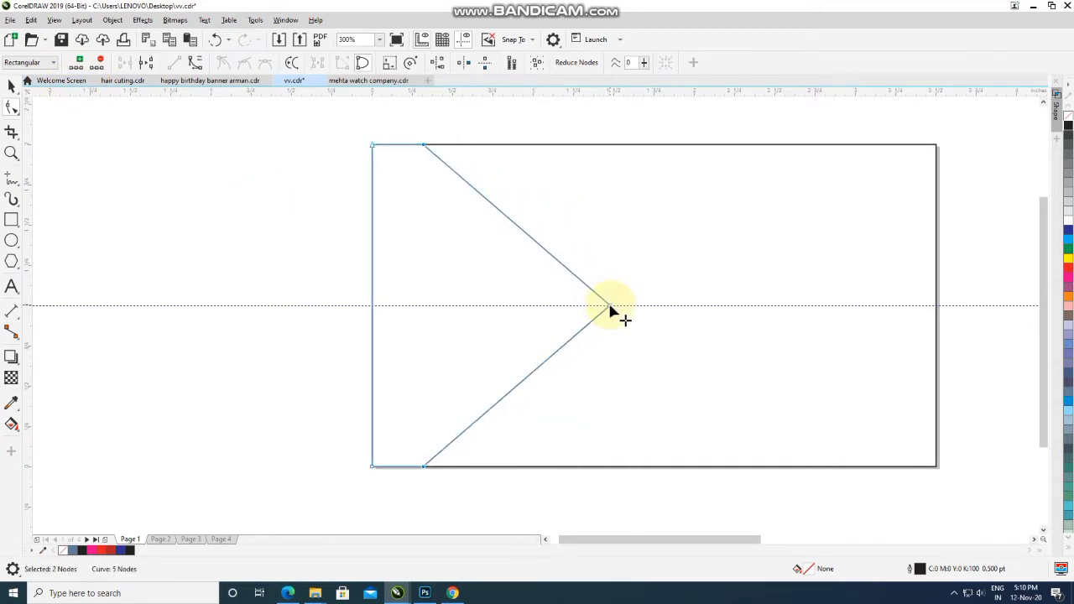
# - Move the chevron tip left onto the guideline and shift the top and bottom nodes right
pyautogui.click(609, 307)
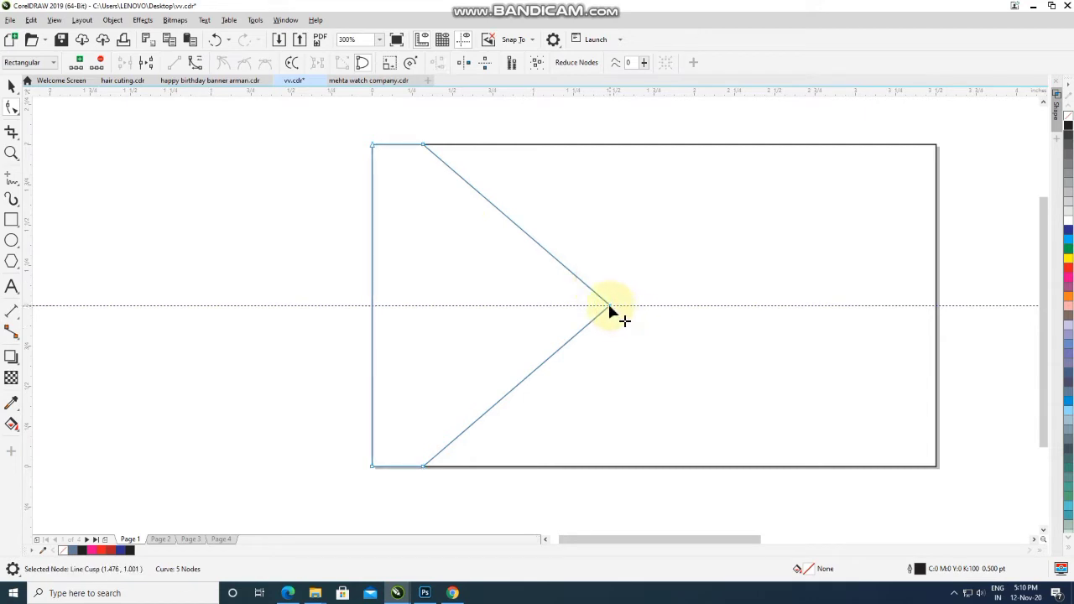
pyautogui.moveTo(609, 307); pyautogui.dragTo(571, 307)
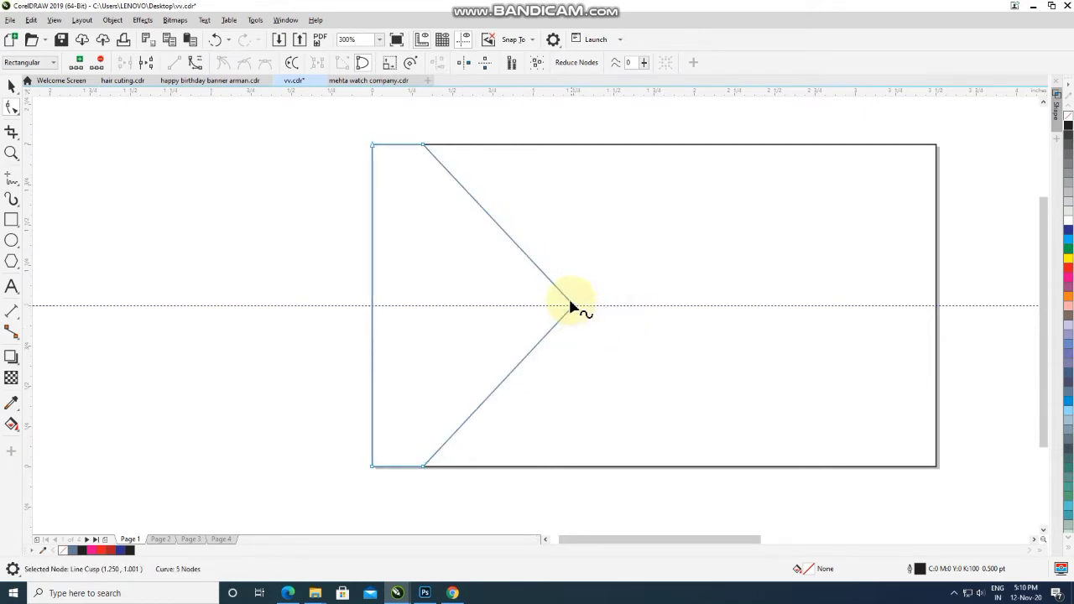
pyautogui.moveTo(412, 132); pyautogui.dragTo(479, 509)
pyautogui.moveTo(421, 464)
pyautogui.mouseDown()
pyautogui.moveTo(458, 472)
pyautogui.moveTo(449, 474)
pyautogui.mouseUp()
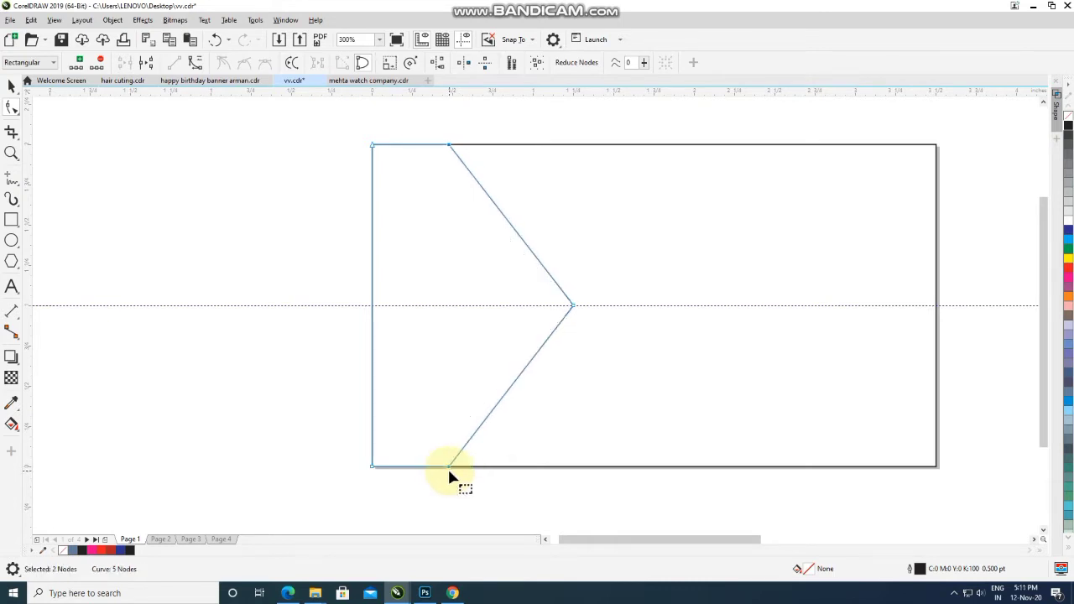
# - Shift the copied chevron's top and bottom nodes slightly right, forming a thin stripe sharing the tip
pyautogui.click(15, 86)
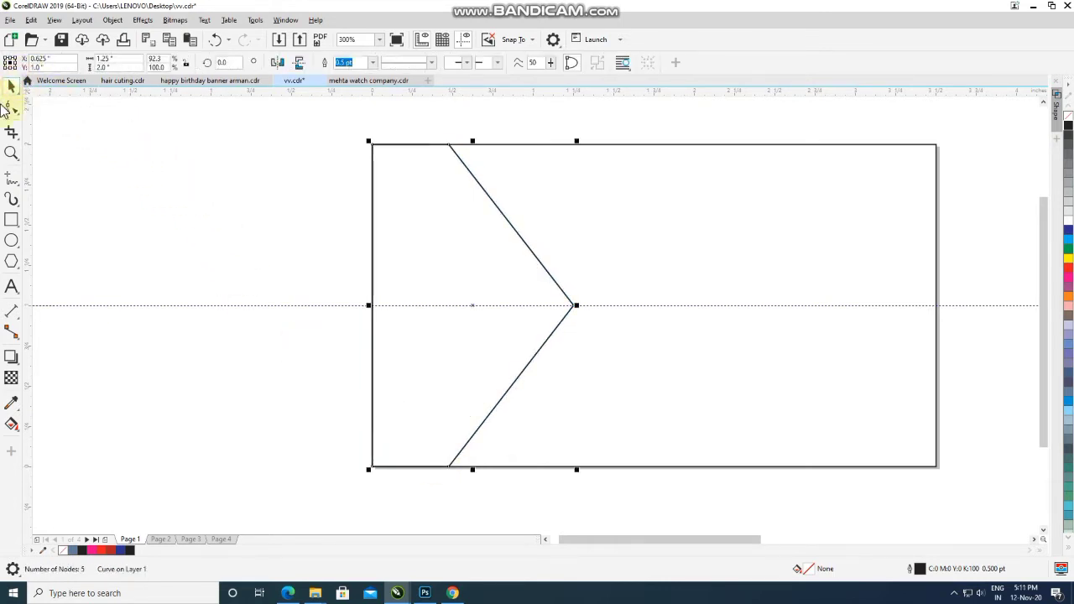
pyautogui.click(12, 107)
pyautogui.moveTo(410, 120)
pyautogui.mouseDown()
pyautogui.moveTo(475, 477)
pyautogui.moveTo(467, 473)
pyautogui.mouseUp()
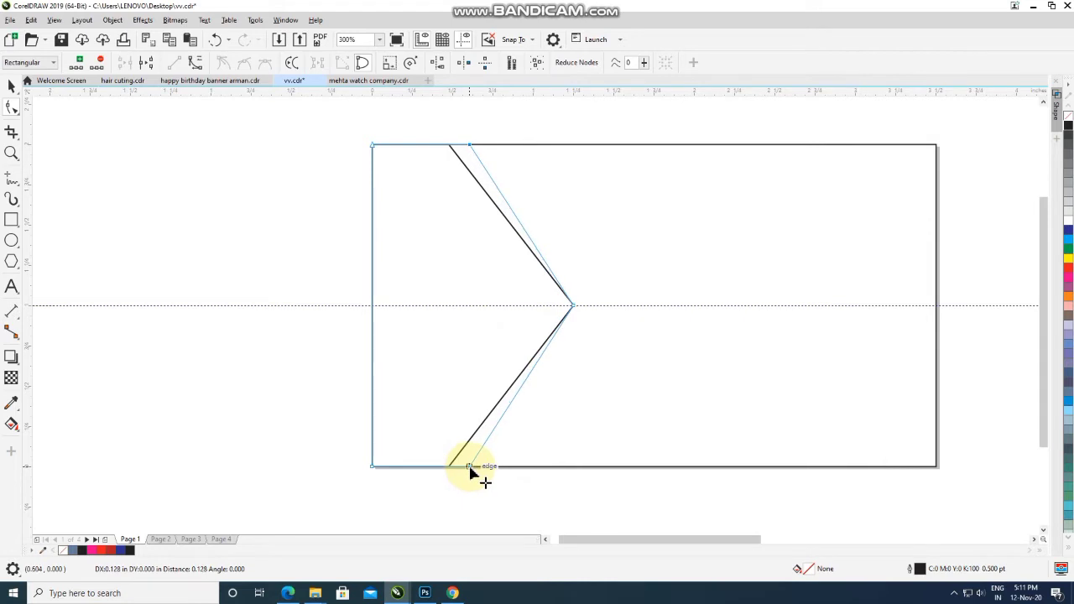
pyautogui.moveTo(469, 471); pyautogui.dragTo(470, 467)
pyautogui.click(11, 87)
pyautogui.click(123, 199)
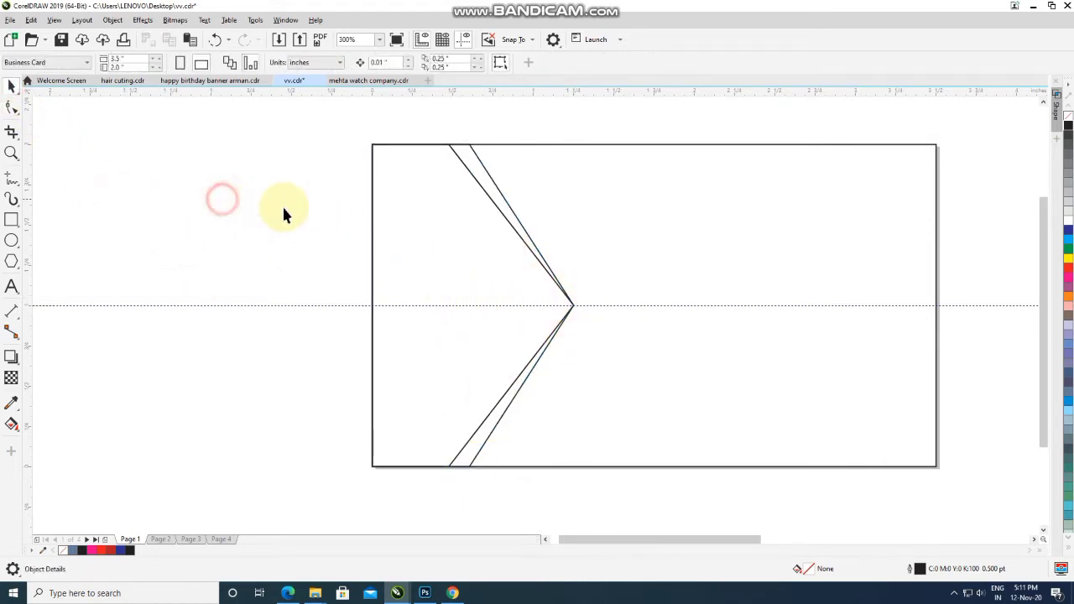
# - Draw a small bar beside the card, enlarge it to about 138%, and make it thinner
pyautogui.click(12, 220)
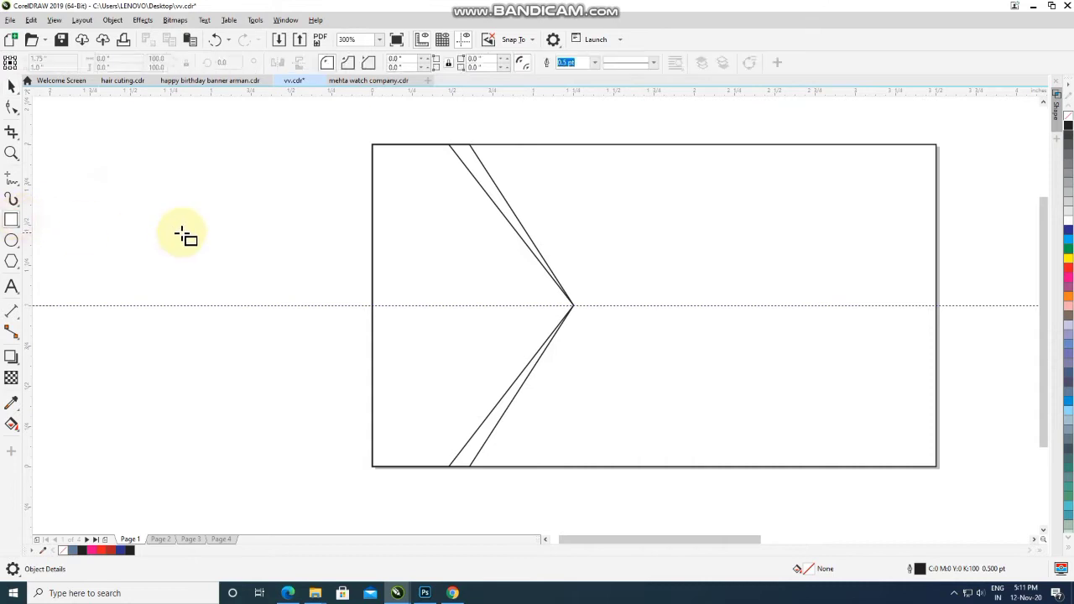
pyautogui.moveTo(200, 249); pyautogui.dragTo(358, 285)
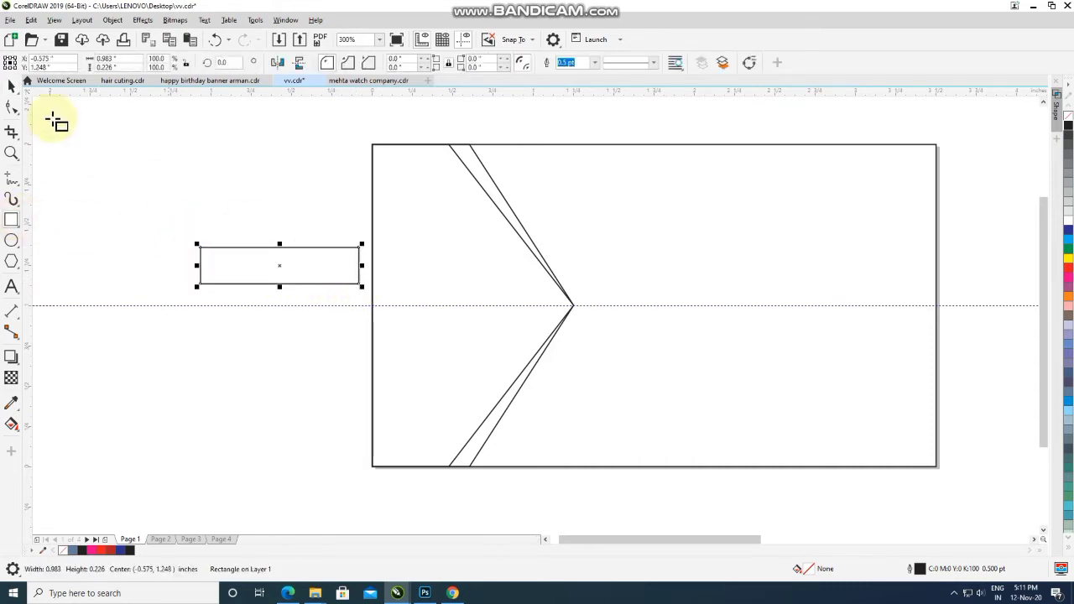
pyautogui.click(195, 171)
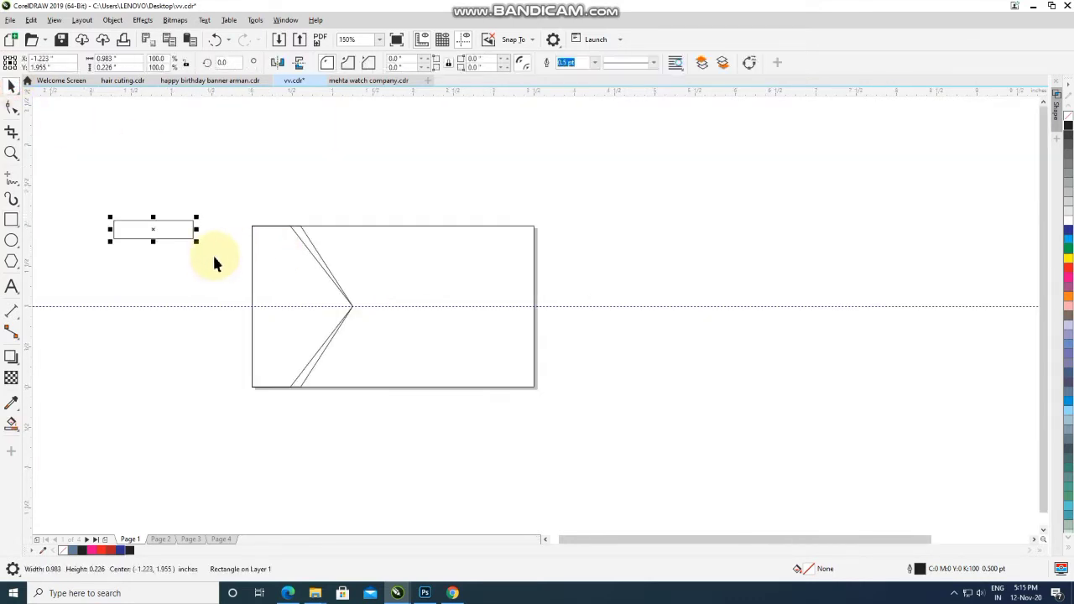
pyautogui.click(193, 243)
pyautogui.moveTo(199, 242); pyautogui.dragTo(232, 265)
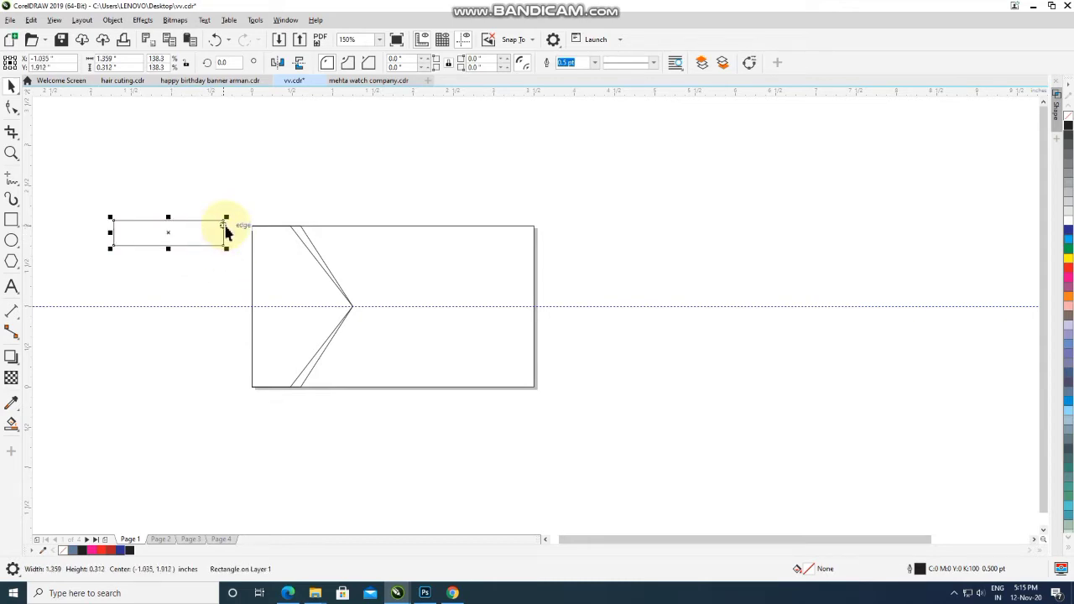
pyautogui.scroll(2, 168, 245)
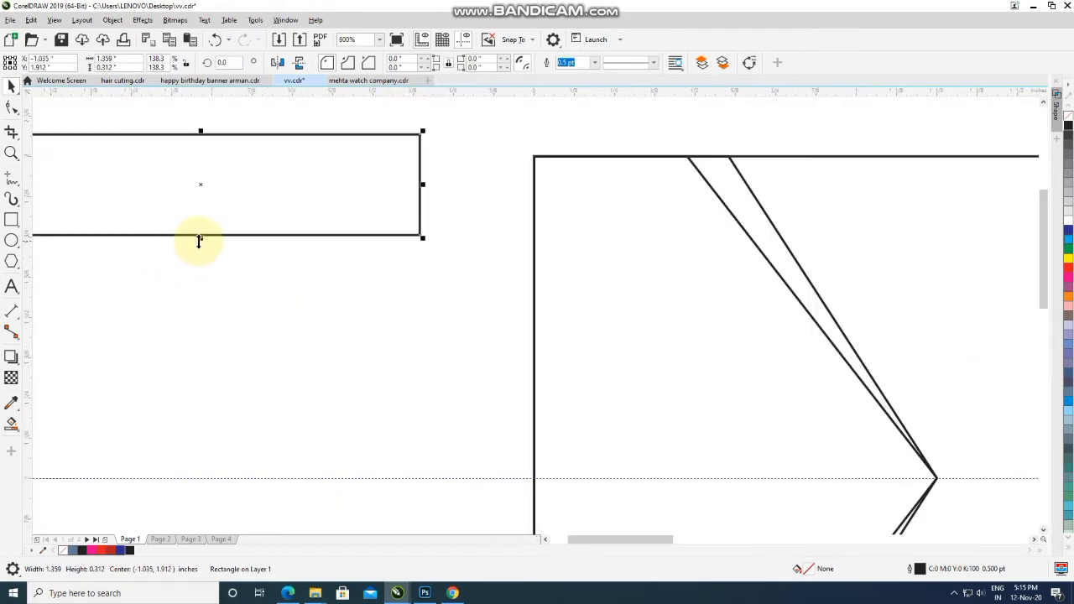
pyautogui.moveTo(198, 242); pyautogui.dragTo(201, 220)
pyautogui.scroll(-2, 264, 247)
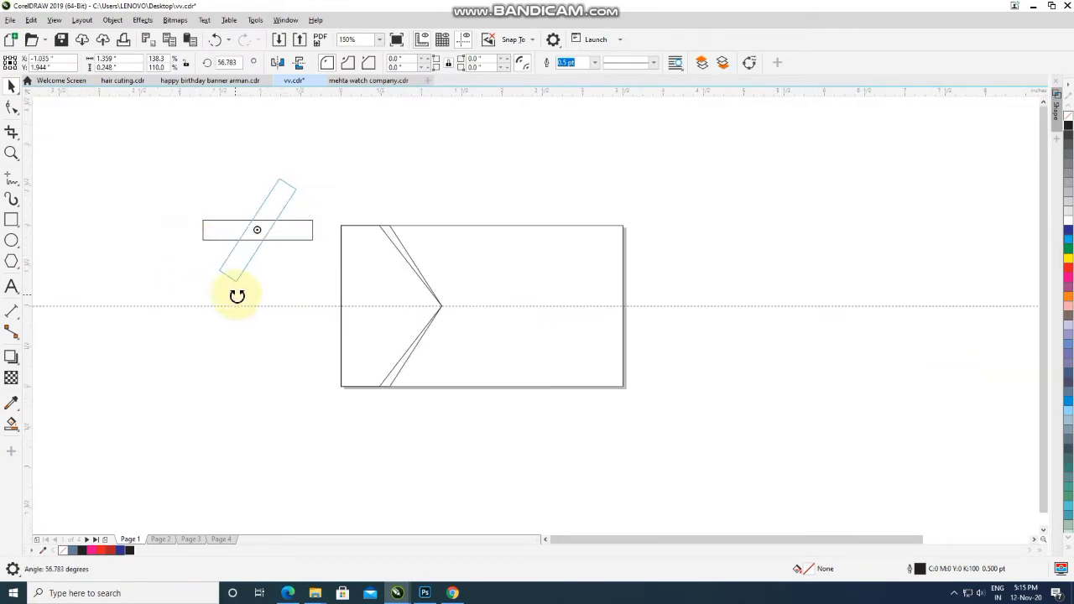
# - Rotate the bar about 58.6° and position it across the card's upper-left chevron lines
pyautogui.moveTo(197, 245); pyautogui.dragTo(238, 297)
pyautogui.moveTo(237, 255)
pyautogui.mouseDown()
pyautogui.moveTo(411, 258)
pyautogui.moveTo(447, 293)
pyautogui.moveTo(443, 280)
pyautogui.moveTo(393, 261)
pyautogui.mouseUp()
pyautogui.scroll(1, 427, 242)
pyautogui.scroll(2, 420, 251)
pyautogui.scroll(-1, 453, 289)
pyautogui.scroll(-1, 375, 264)
# - Smart Fill the five regions between the tilted bars and chevron lines with blue-grey C40 M20 Y0 K40
pyautogui.click(259, 240)
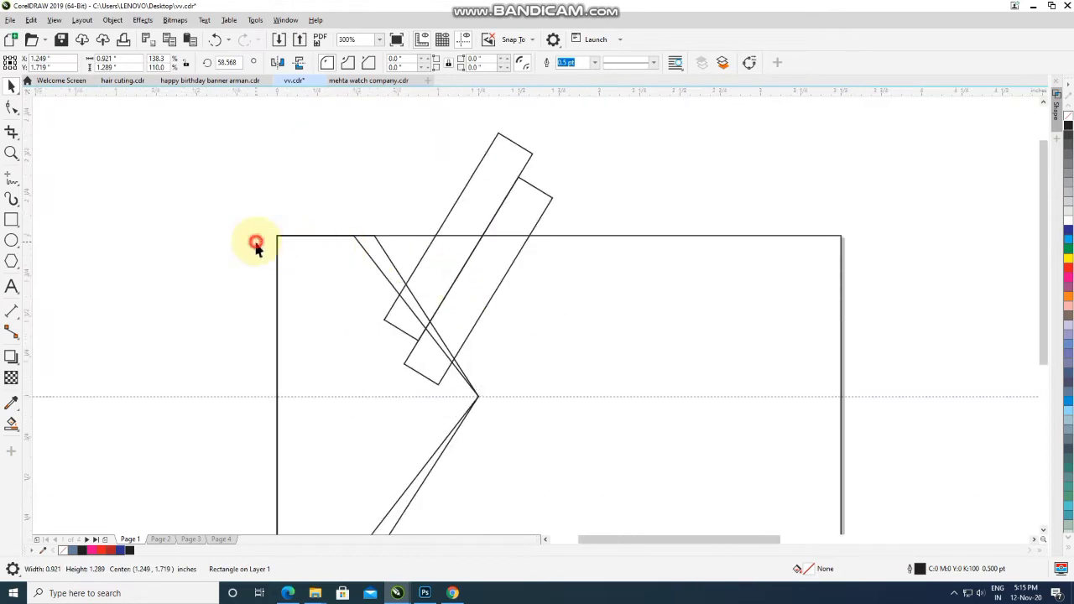
pyautogui.scroll(-1, 394, 277)
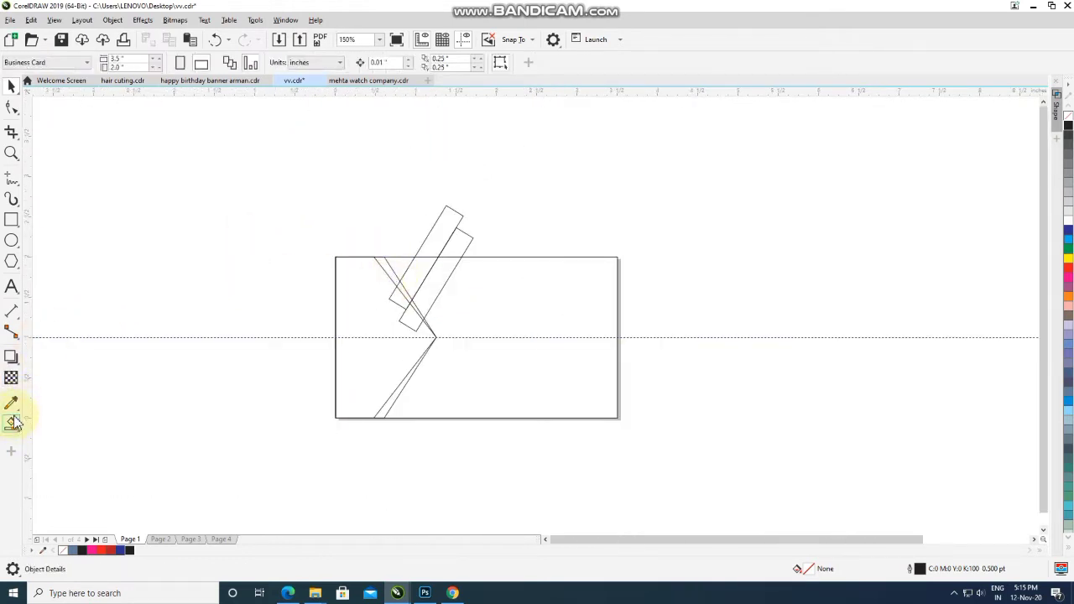
pyautogui.click(12, 426)
pyautogui.click(418, 269)
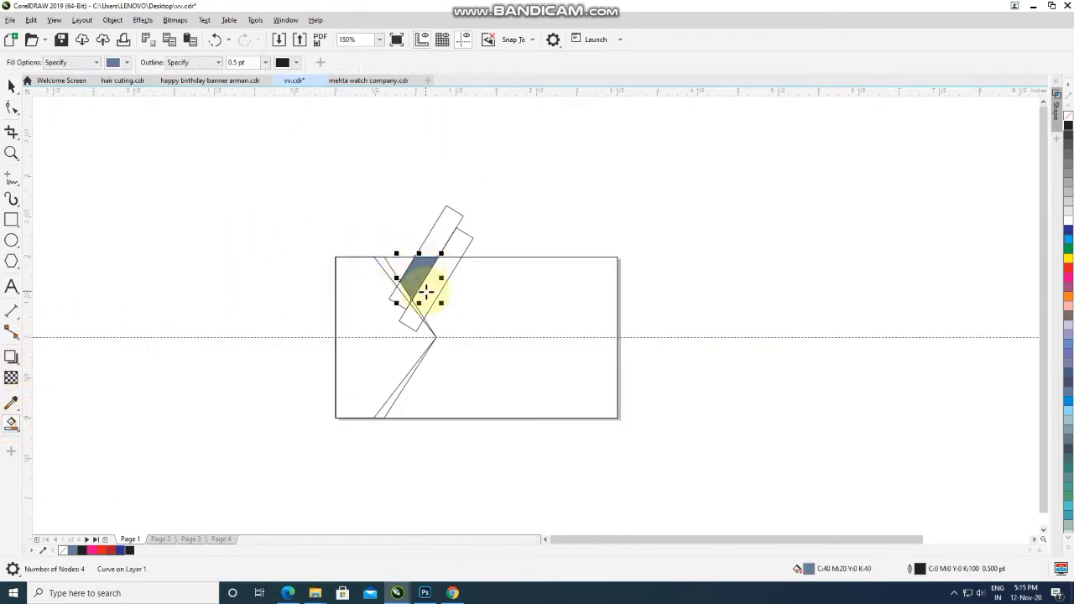
pyautogui.scroll(1, 402, 276)
pyautogui.click(369, 254)
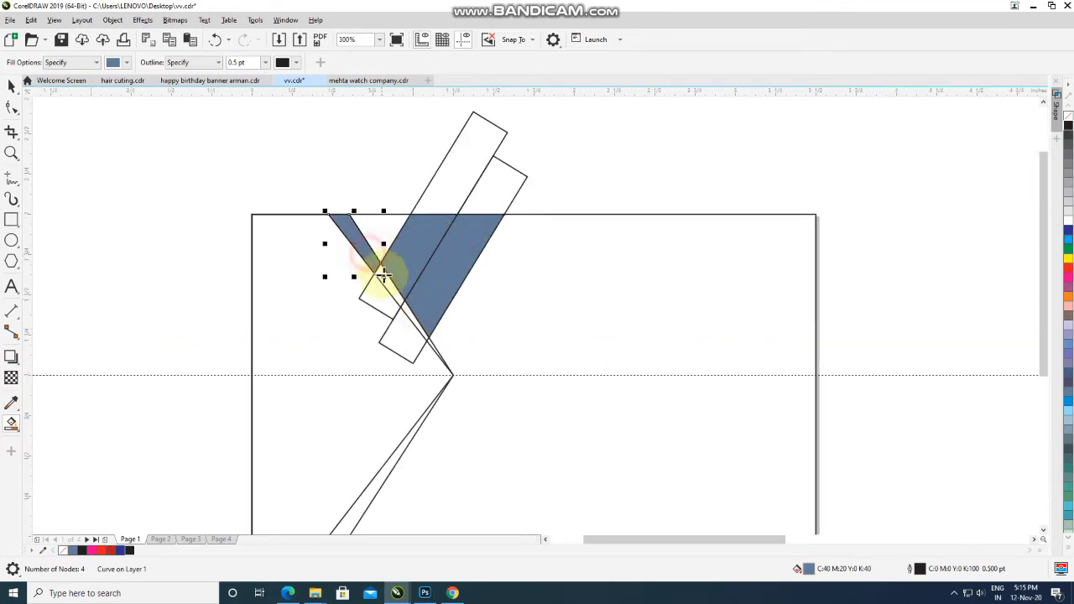
pyautogui.click(382, 278)
pyautogui.click(409, 315)
pyautogui.scroll(1, 431, 347)
pyautogui.scroll(1, 430, 347)
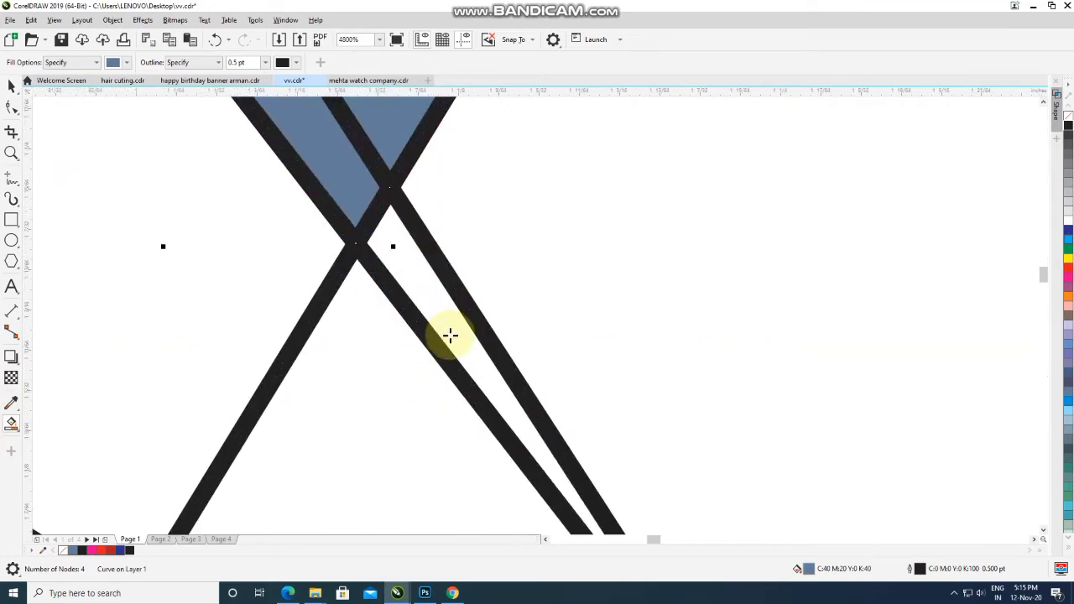
pyautogui.click(411, 288)
pyautogui.scroll(-2, 422, 257)
# - Fill the thin strip between the lower lines, then delete both tilted bars
pyautogui.scroll(1, 356, 408)
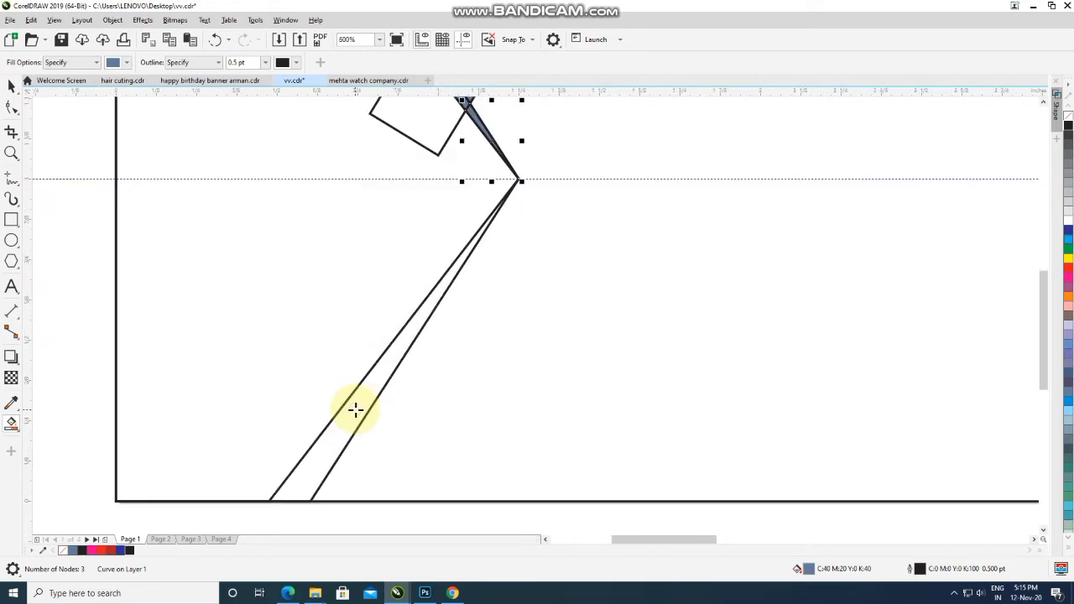
pyautogui.click(439, 309)
pyautogui.scroll(-2, 388, 307)
pyautogui.click(11, 85)
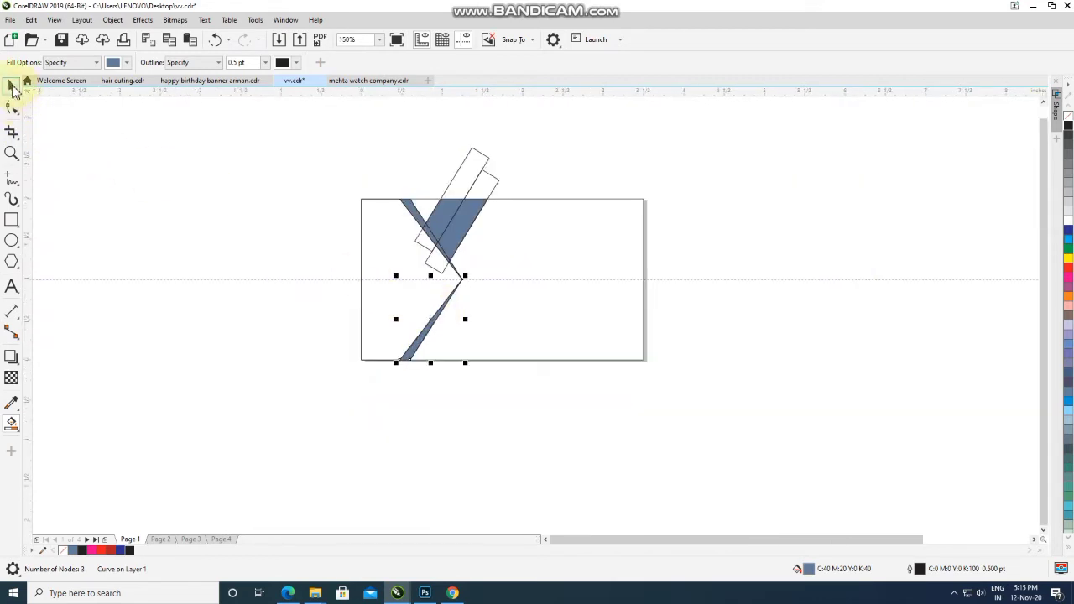
pyautogui.click(91, 175)
pyautogui.click(418, 243)
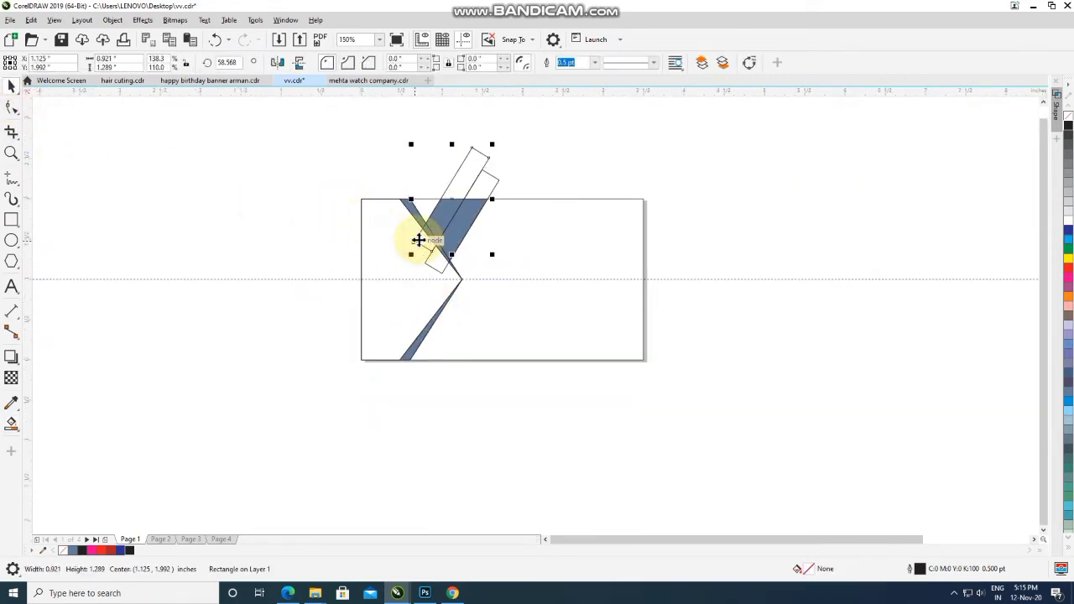
pyautogui.press('Delete')
pyautogui.click(475, 175)
pyautogui.press('Delete')
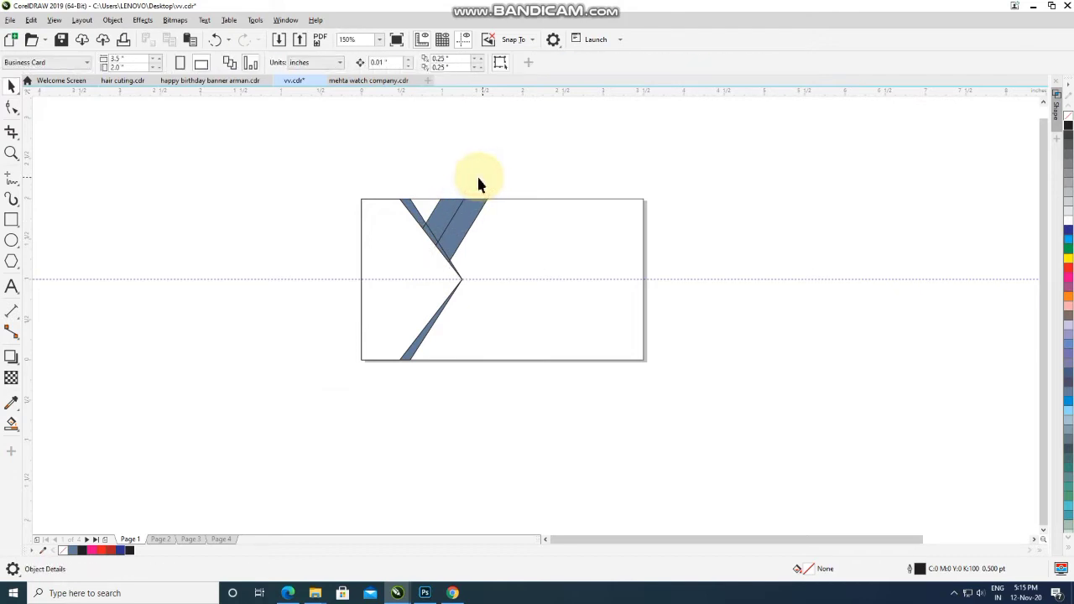
# - Combine the four thin blue slivers into one merged shape
pyautogui.scroll(2, 428, 252)
pyautogui.scroll(3, 410, 197)
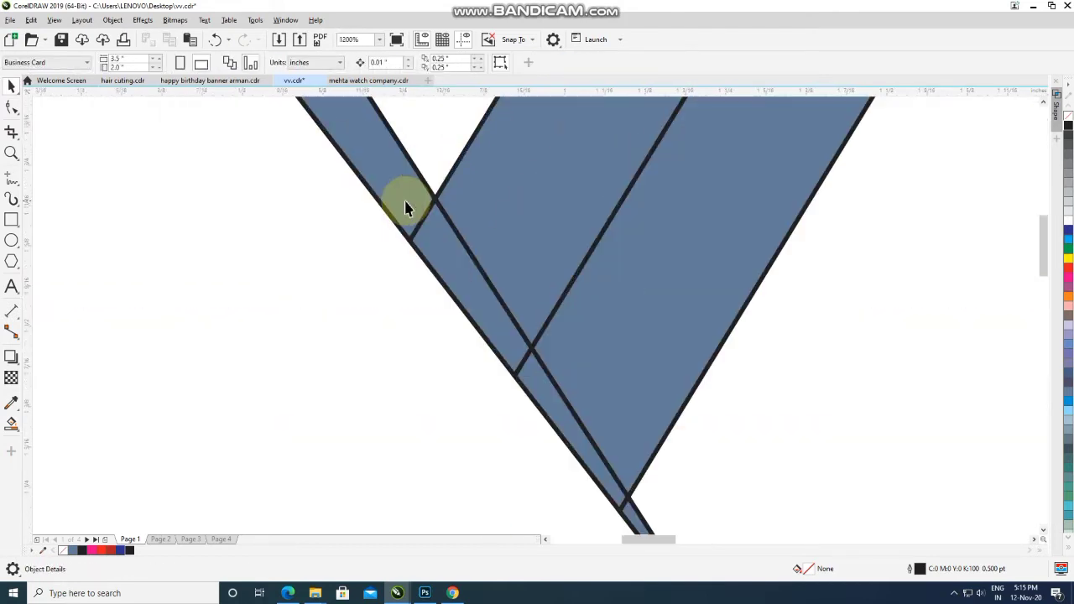
pyautogui.click(407, 202)
pyautogui.keyDown('shift'); pyautogui.click(455, 259); pyautogui.keyUp('shift')
pyautogui.keyDown('shift'); pyautogui.click(537, 395); pyautogui.keyUp('shift')
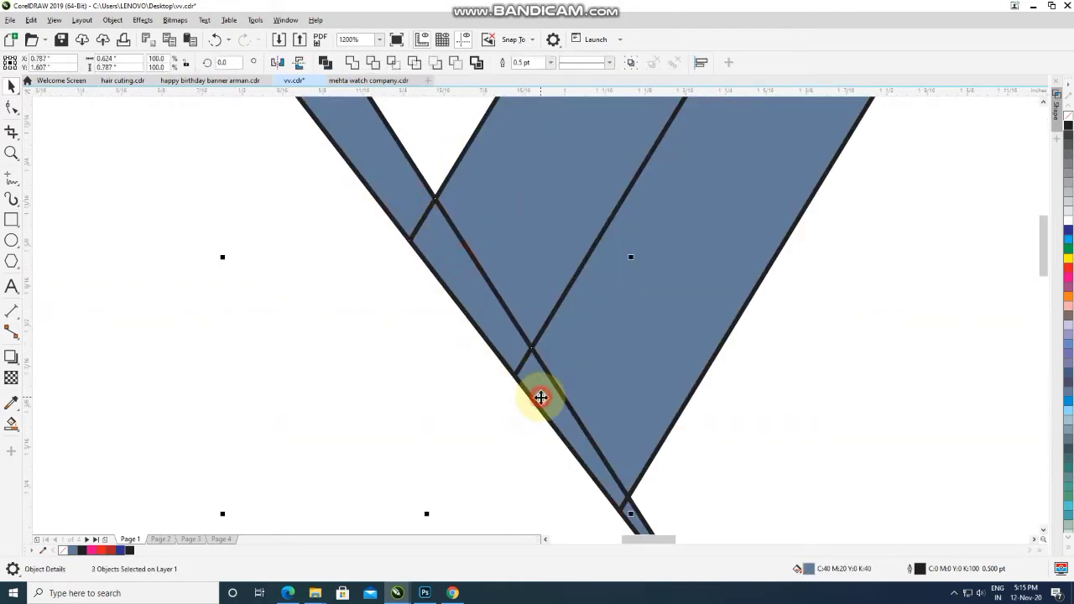
pyautogui.scroll(-1, 459, 294)
pyautogui.scroll(-1, 459, 294)
pyautogui.scroll(2, 520, 366)
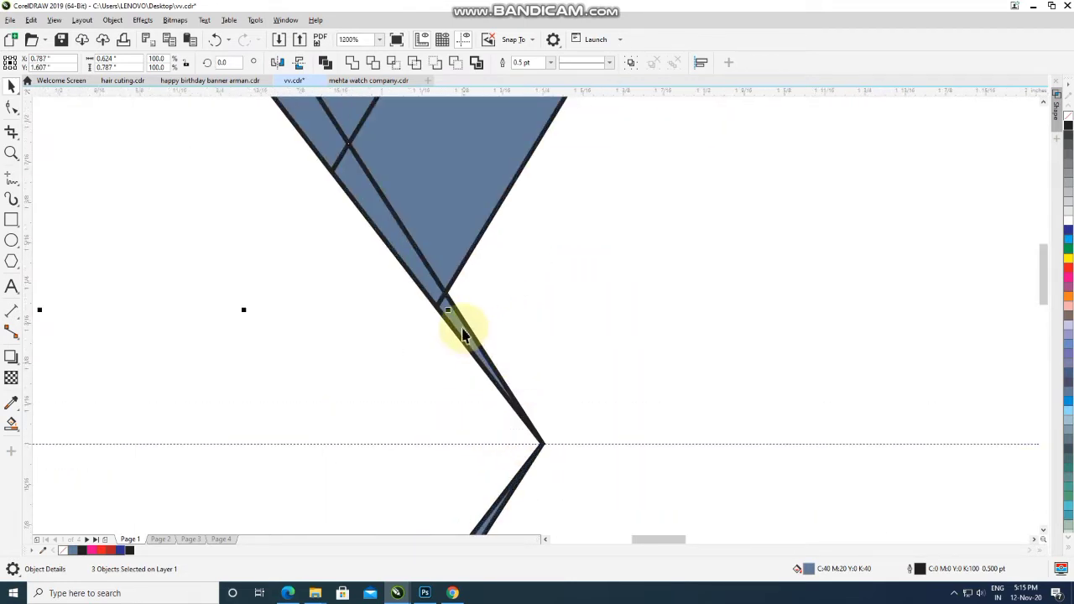
pyautogui.keyDown('shift'); pyautogui.click(463, 327); pyautogui.keyUp('shift')
pyautogui.click(352, 62)
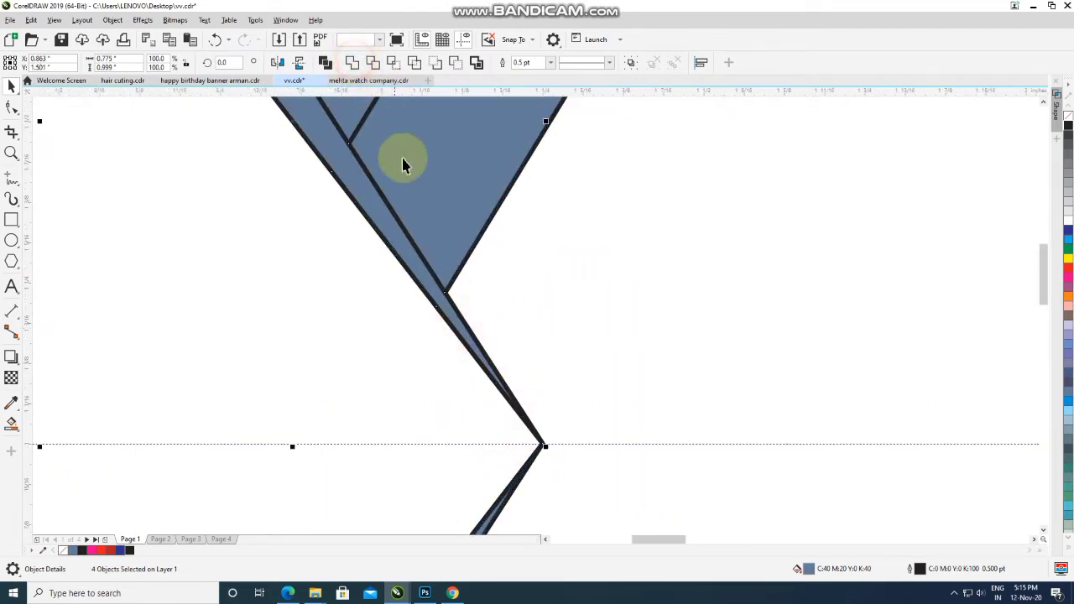
pyautogui.scroll(-1, 466, 285)
pyautogui.scroll(-1, 466, 285)
pyautogui.click(166, 199)
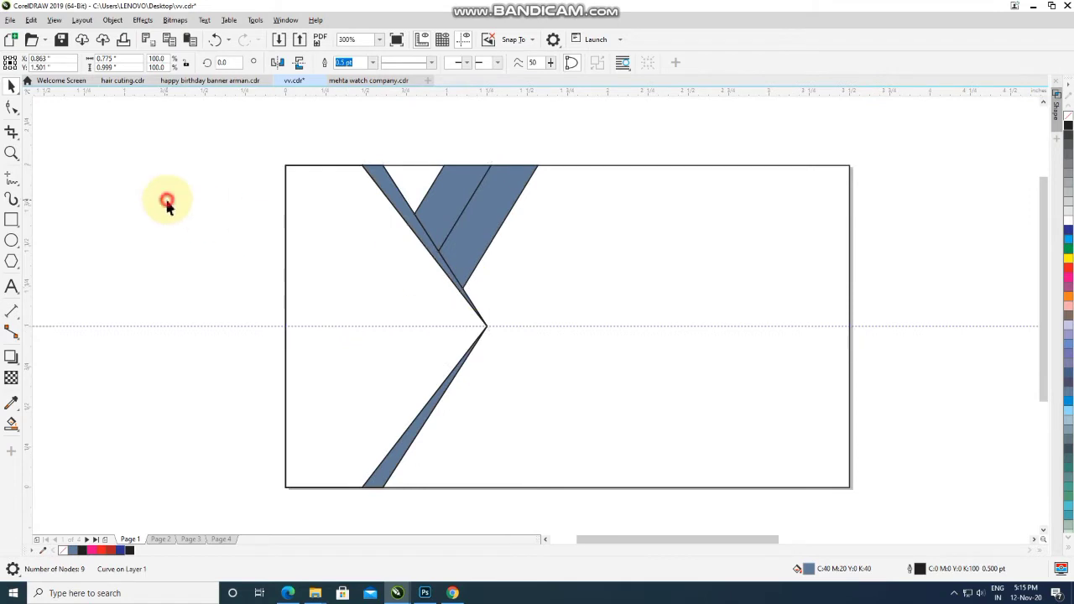
pyautogui.scroll(-1, 166, 199)
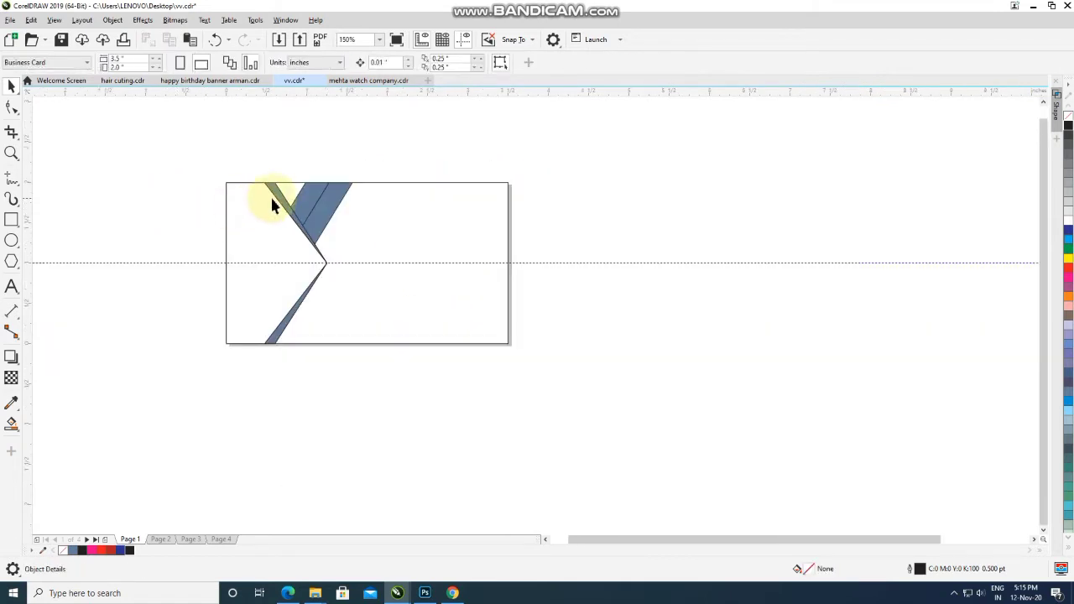
# - Fill the remaining white top wedge blue-grey and select the left chevron shape
pyautogui.click(20, 424)
pyautogui.scroll(4, 297, 177)
pyautogui.click(239, 310)
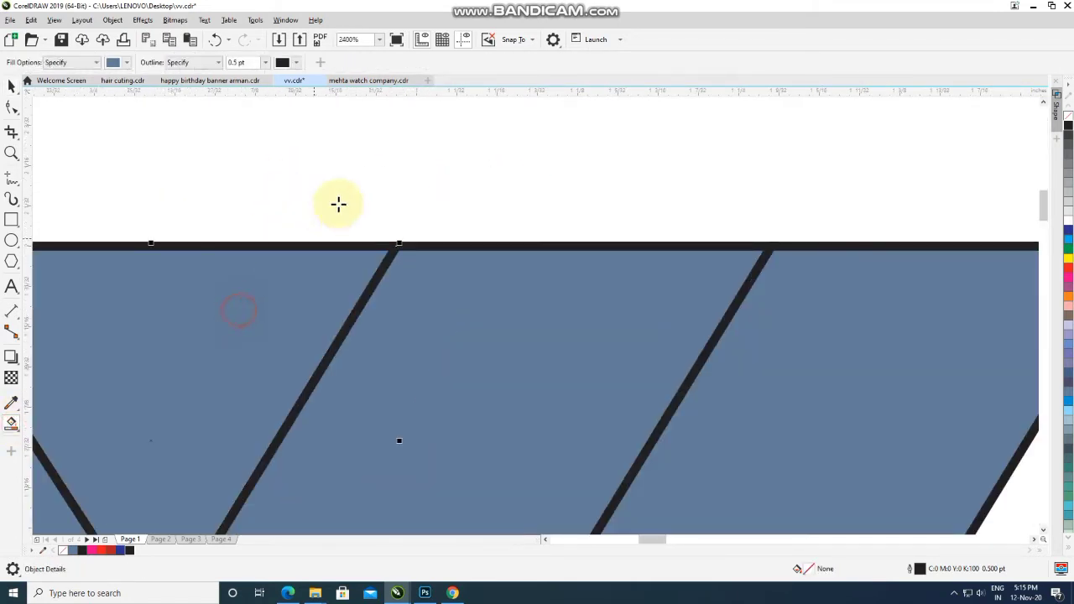
pyautogui.click(8, 87)
pyautogui.scroll(-2, 277, 172)
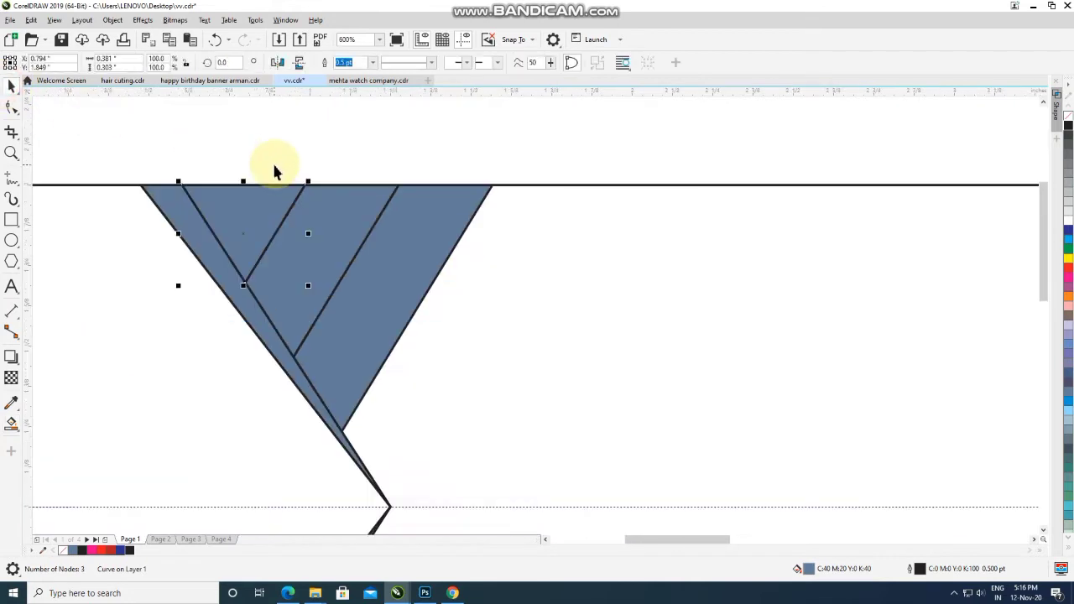
pyautogui.scroll(-1, 275, 172)
pyautogui.scroll(-1, 274, 172)
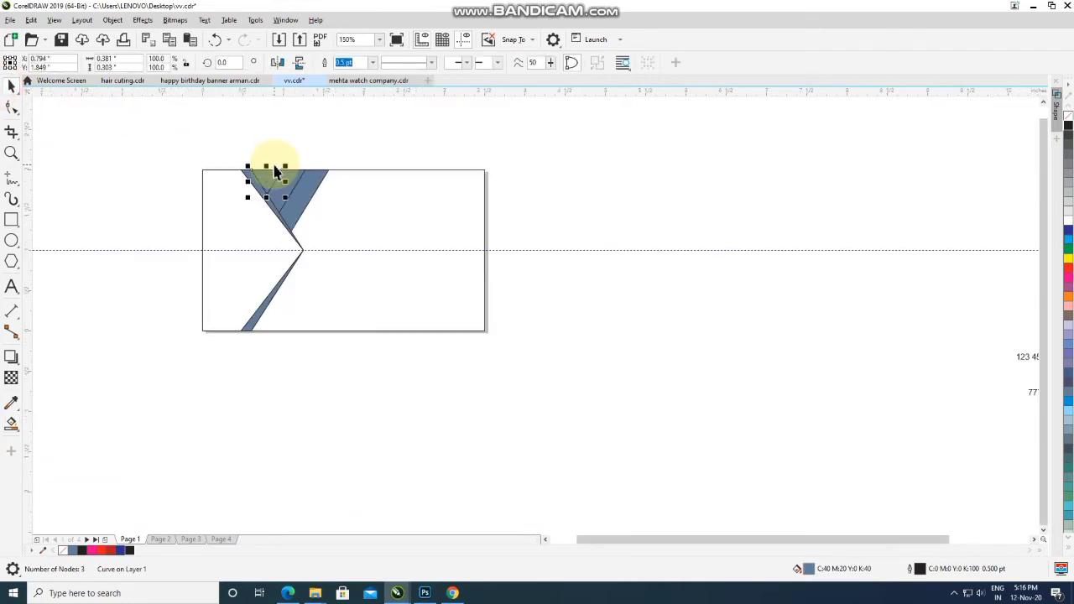
pyautogui.click(166, 173)
pyautogui.scroll(1, 283, 160)
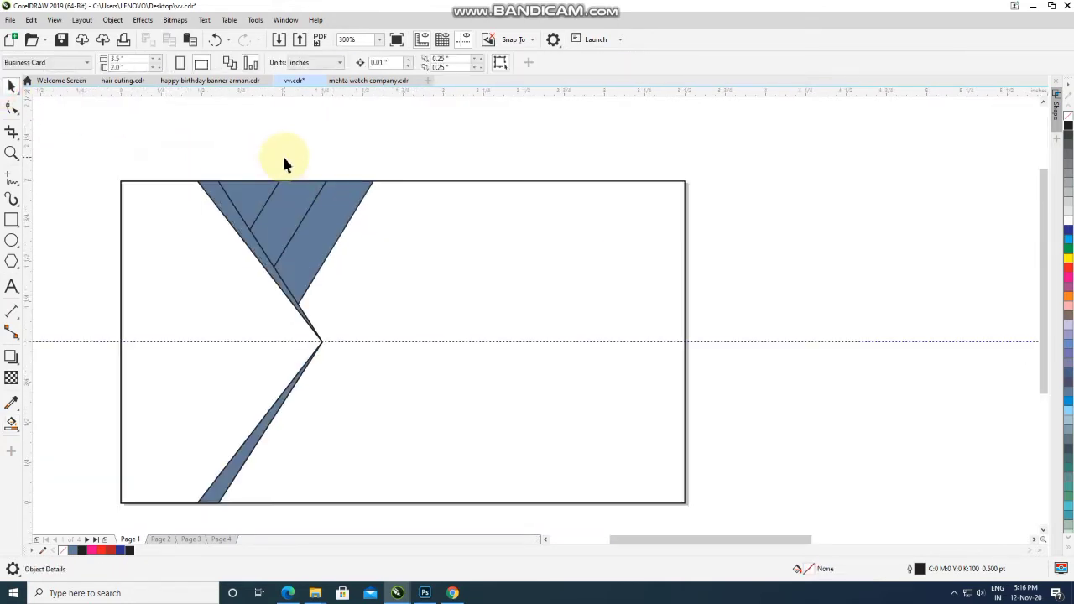
pyautogui.click(187, 230)
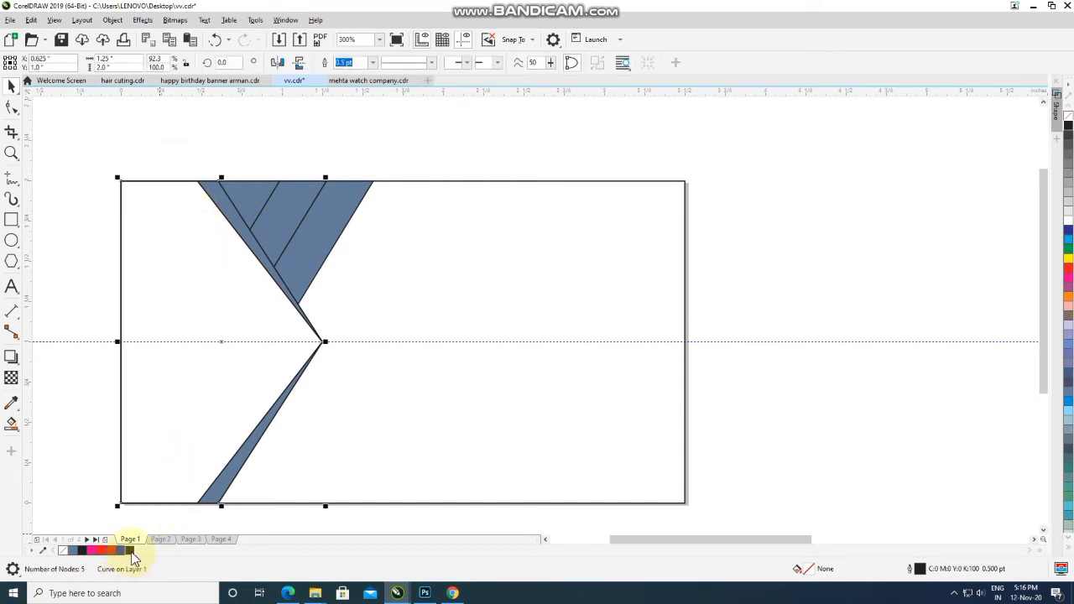
# - Fill the chevron black and turn the upper and lower thin strips along its edge white
pyautogui.click(130, 551)
pyautogui.click(774, 185)
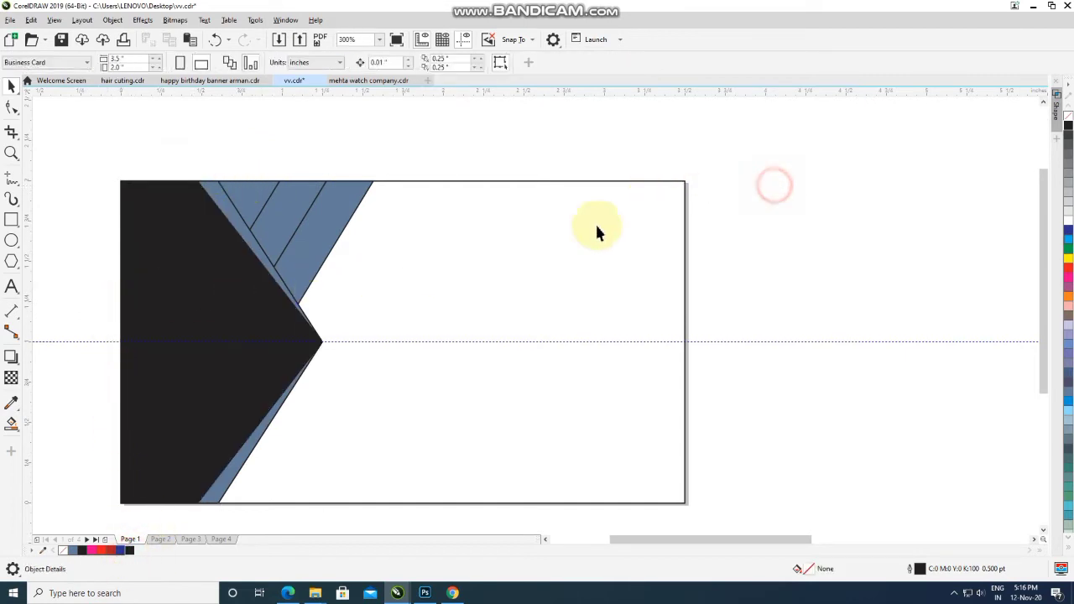
pyautogui.click(246, 231)
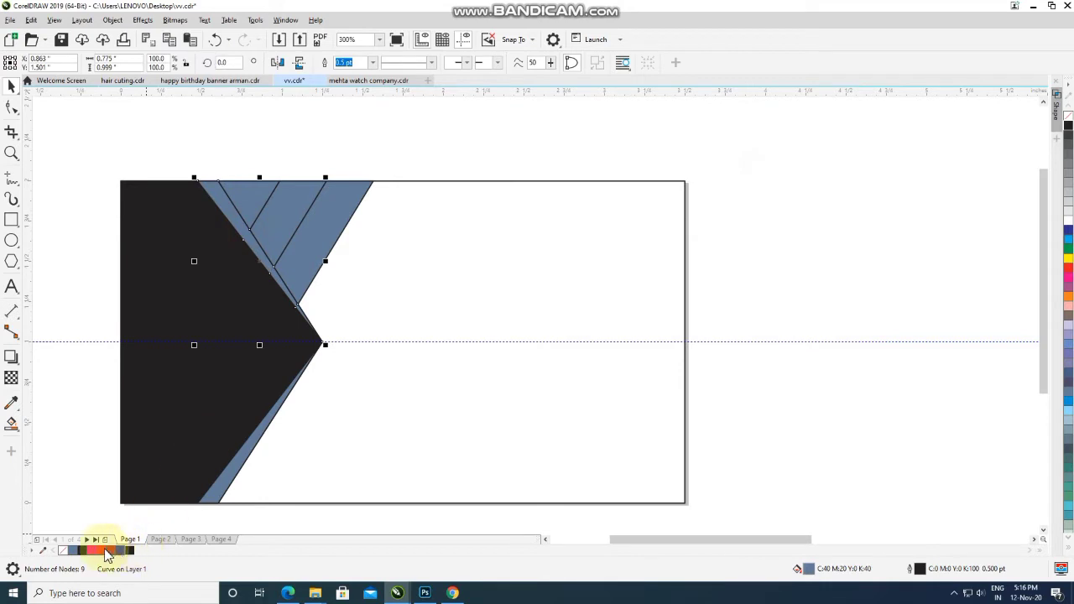
pyautogui.click(1067, 219)
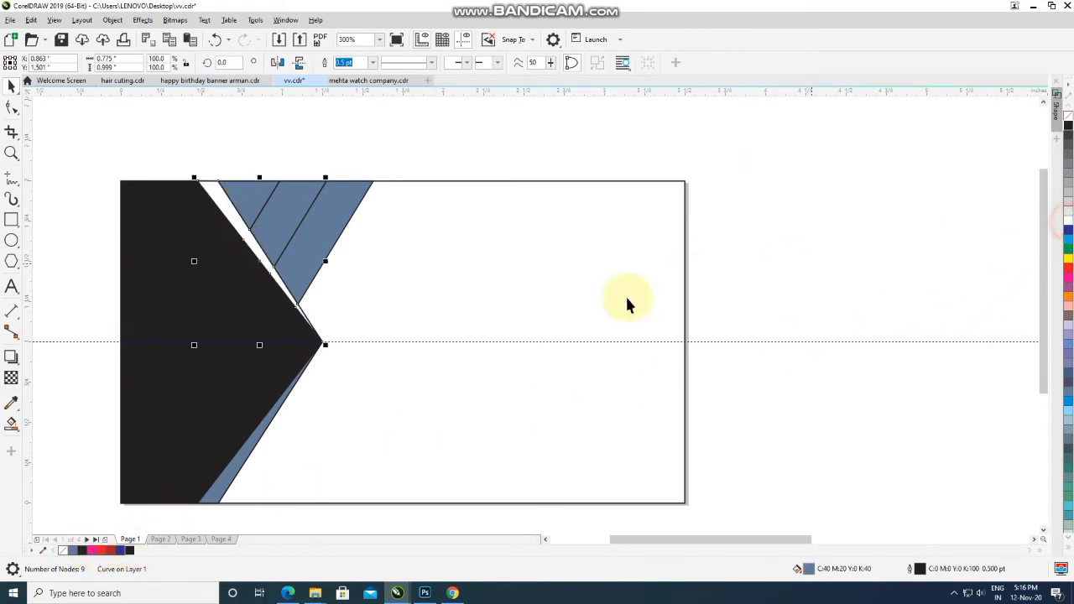
pyautogui.click(240, 456)
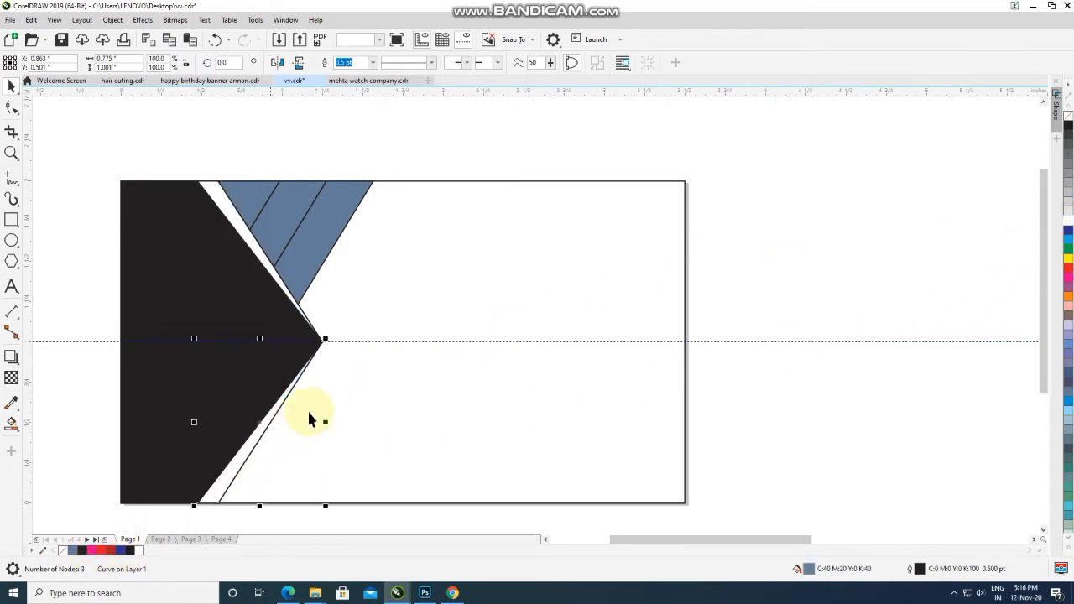
pyautogui.click(815, 206)
pyautogui.scroll(2, 271, 192)
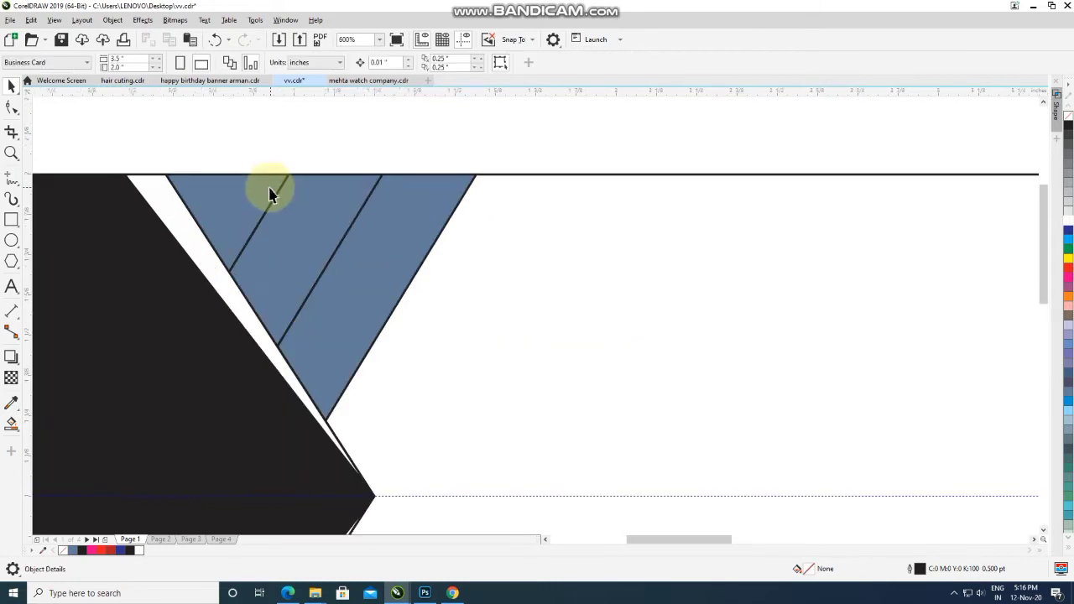
# - Colour the middle strip bright red and the right strip and left triangle dark red
pyautogui.click(108, 549)
pyautogui.click(333, 348)
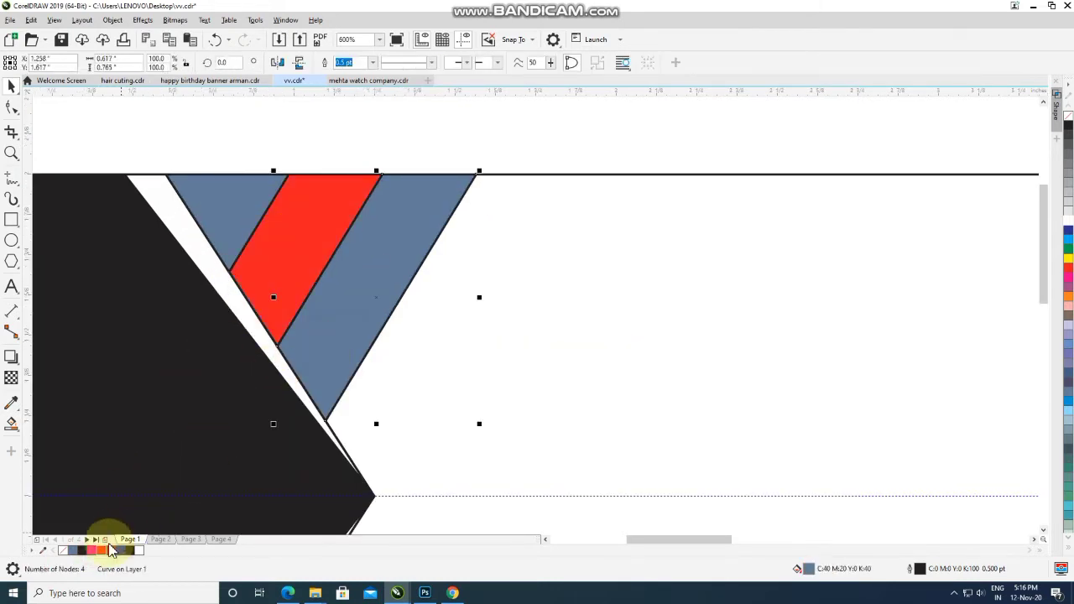
pyautogui.click(114, 552)
pyautogui.click(357, 151)
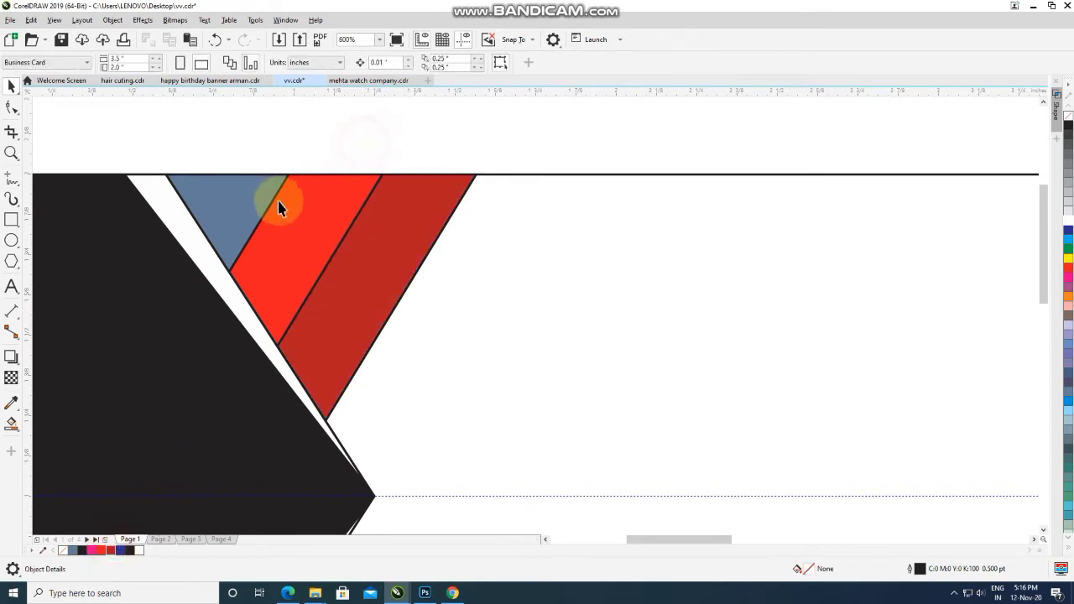
pyautogui.click(245, 208)
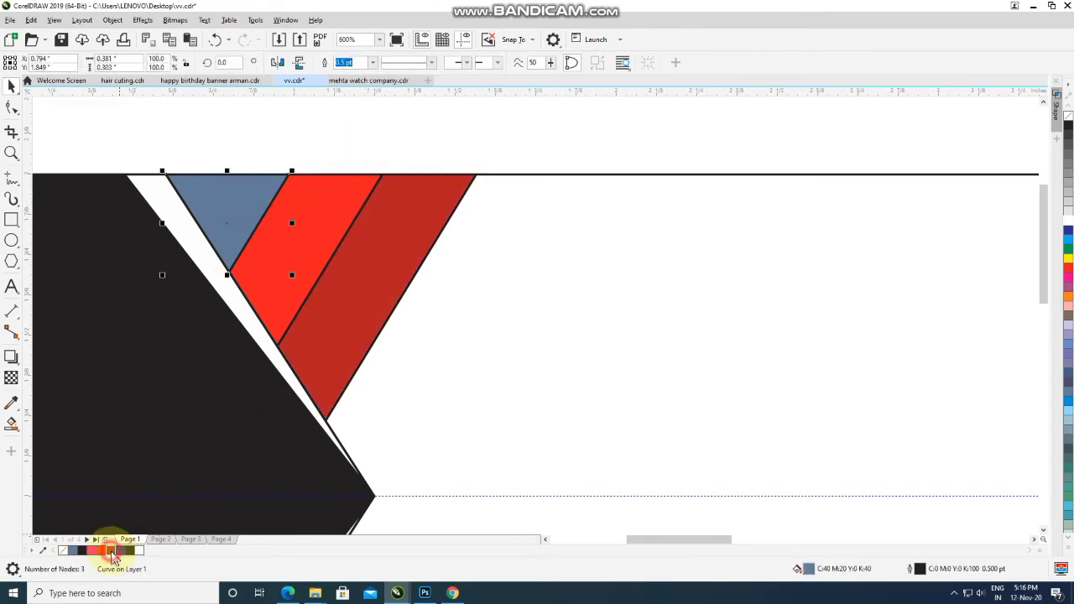
pyautogui.click(114, 552)
# - Select all three red strips together and remove their black outlines
pyautogui.click(328, 132)
pyautogui.click(252, 215)
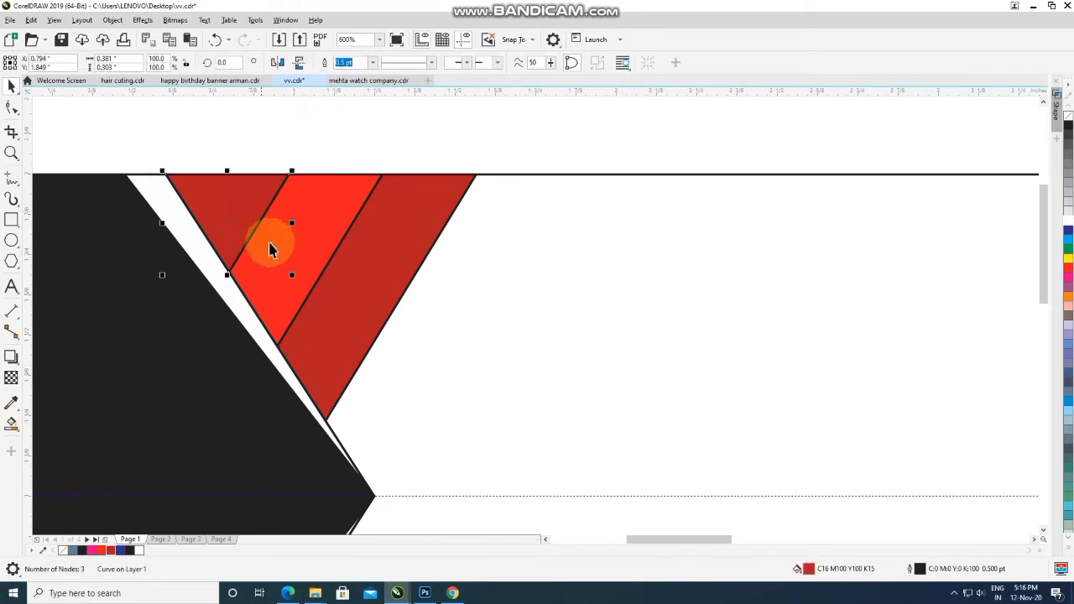
pyautogui.keyDown('shift'); pyautogui.click(270, 248); pyautogui.keyUp('shift')
pyautogui.keyDown('shift'); pyautogui.click(396, 235); pyautogui.keyUp('shift')
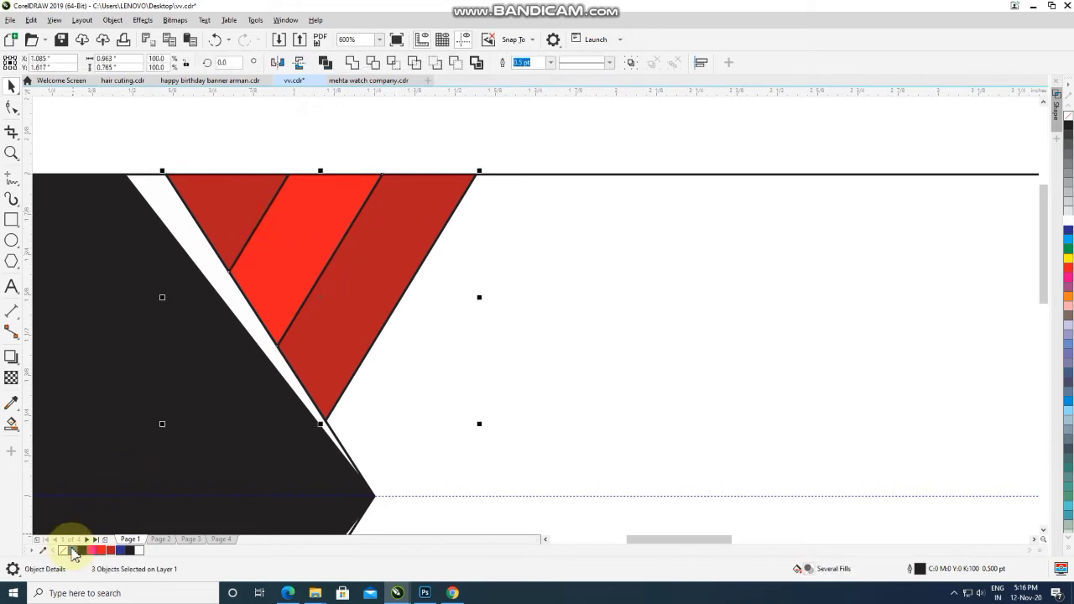
pyautogui.scroll(-2, 377, 310)
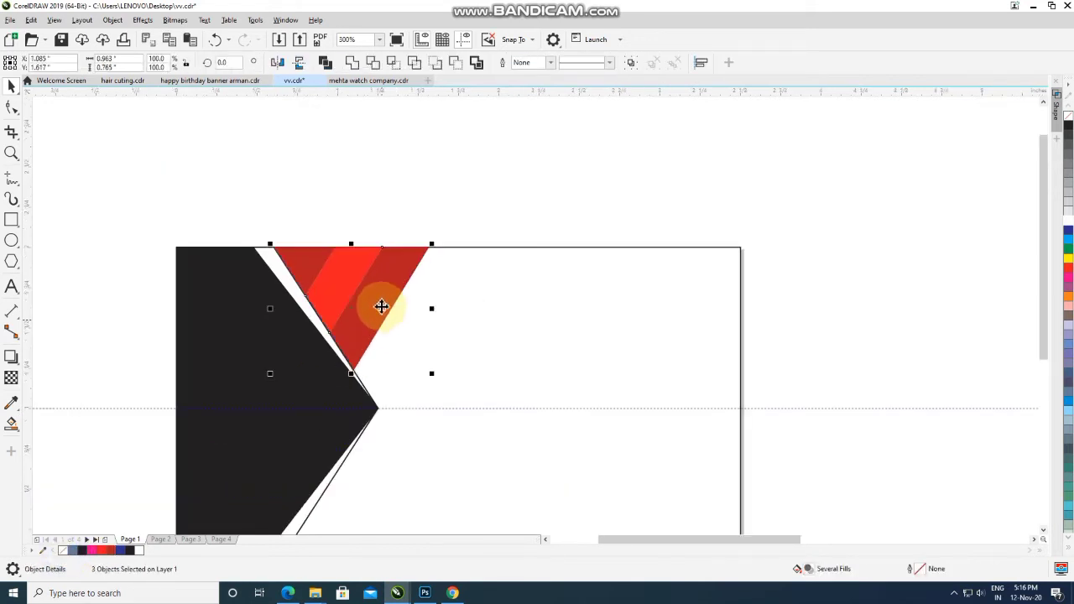
pyautogui.click(256, 218)
# - Remove the black outline from the slanted white strip below the chevron, undoing an accidental band
pyautogui.scroll(2, 333, 340)
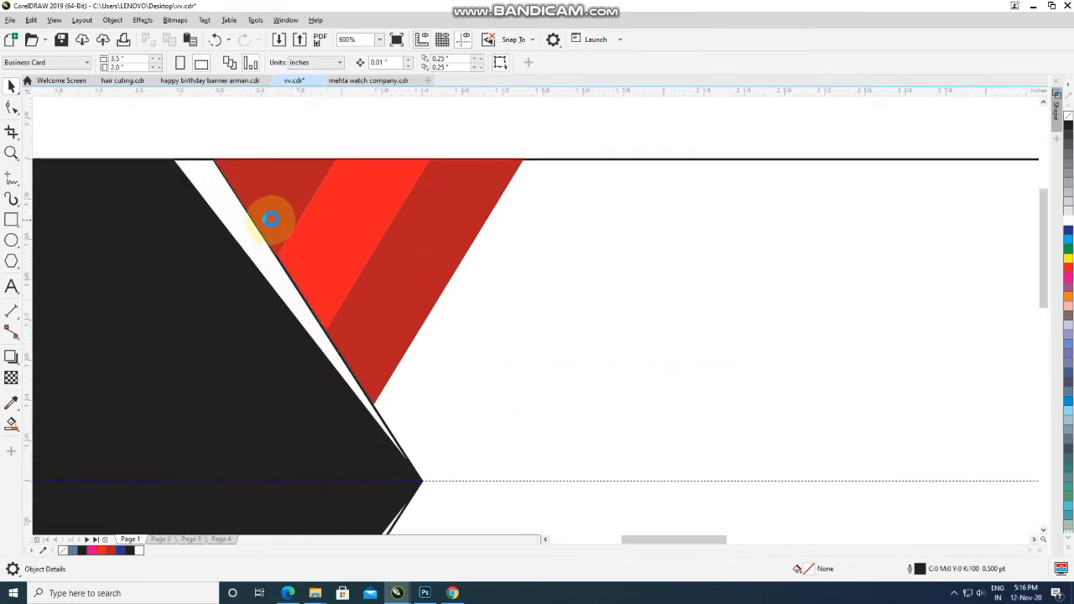
pyautogui.scroll(-2, 270, 219)
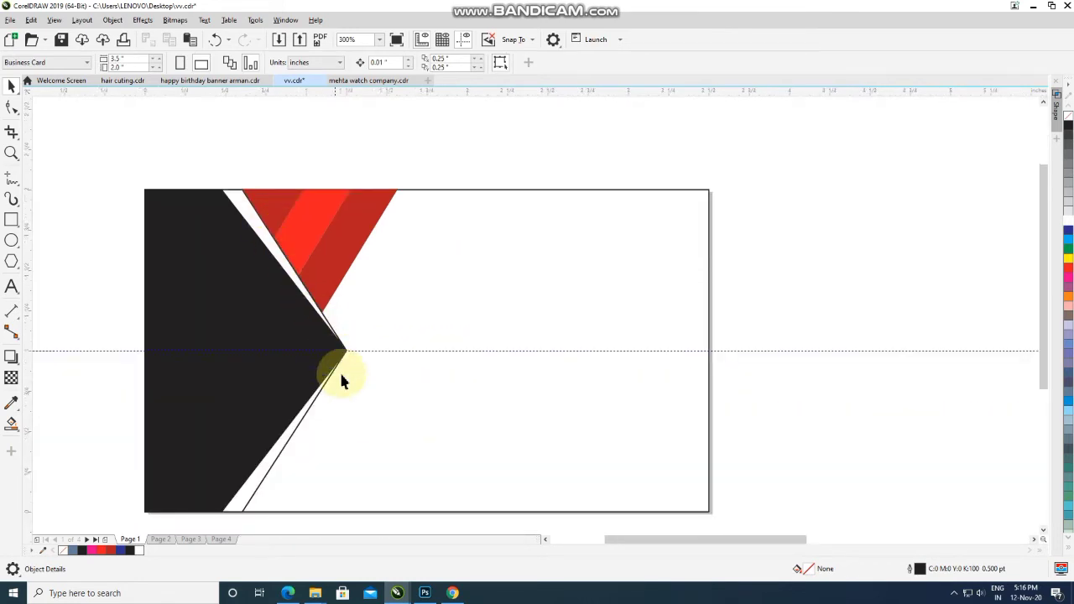
pyautogui.click(272, 471)
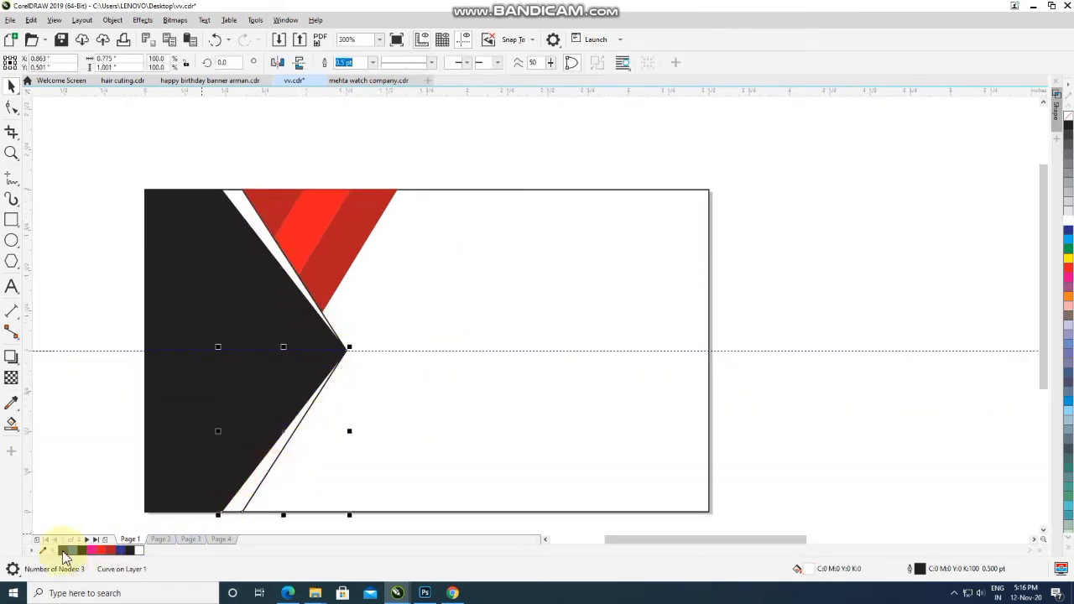
pyautogui.click(62, 489)
pyautogui.scroll(6, 243, 503)
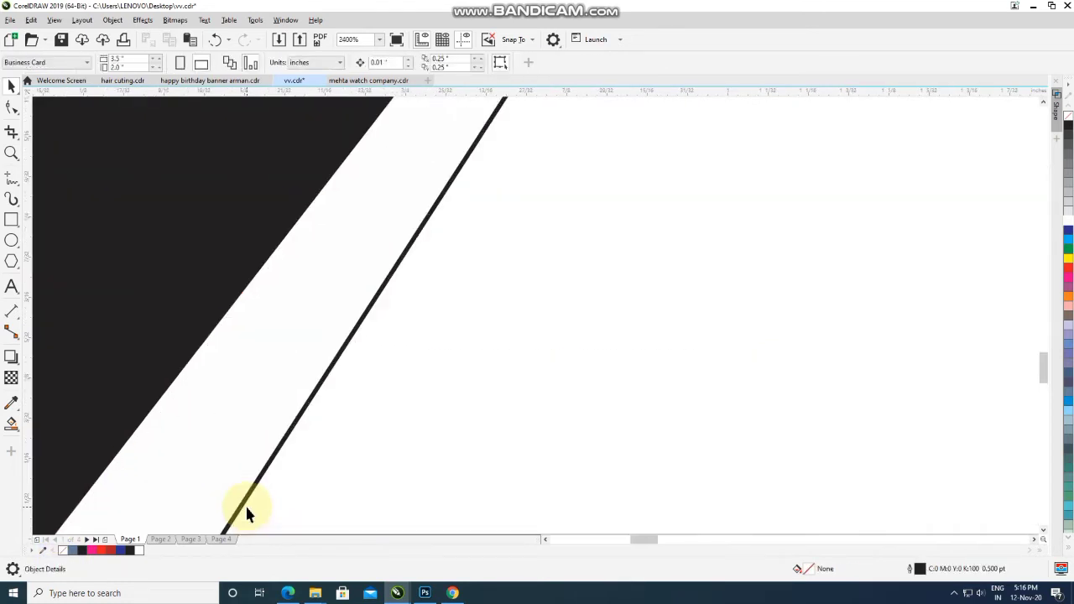
pyautogui.moveTo(247, 506); pyautogui.dragTo(345, 485)
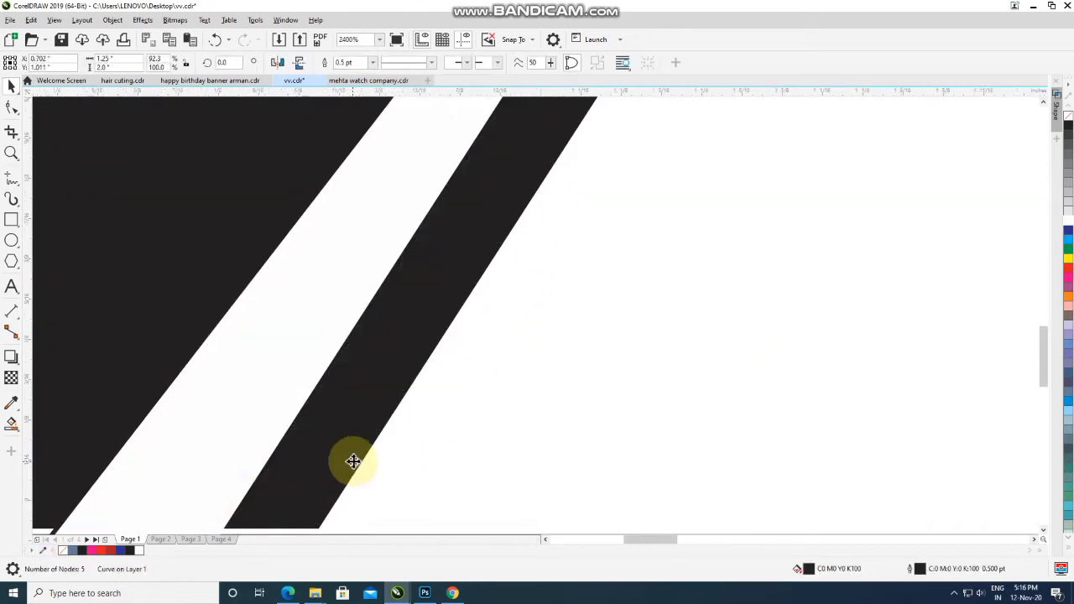
pyautogui.scroll(-4, 352, 461)
pyautogui.hotkey('ctrl', 'z')
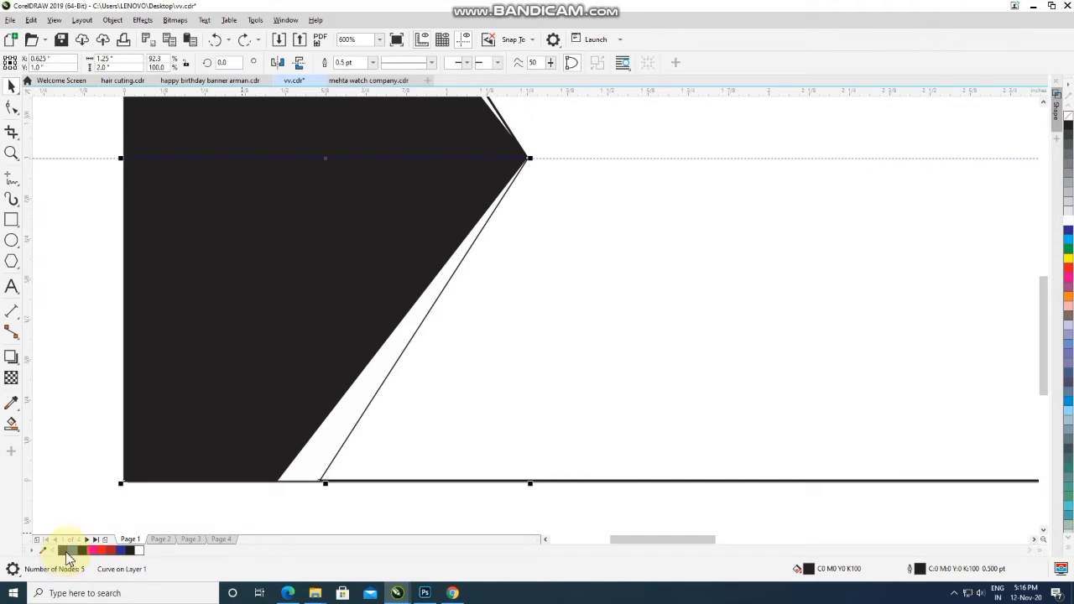
pyautogui.rightClick(67, 554)
pyautogui.scroll(-5, 268, 479)
pyautogui.click(175, 339)
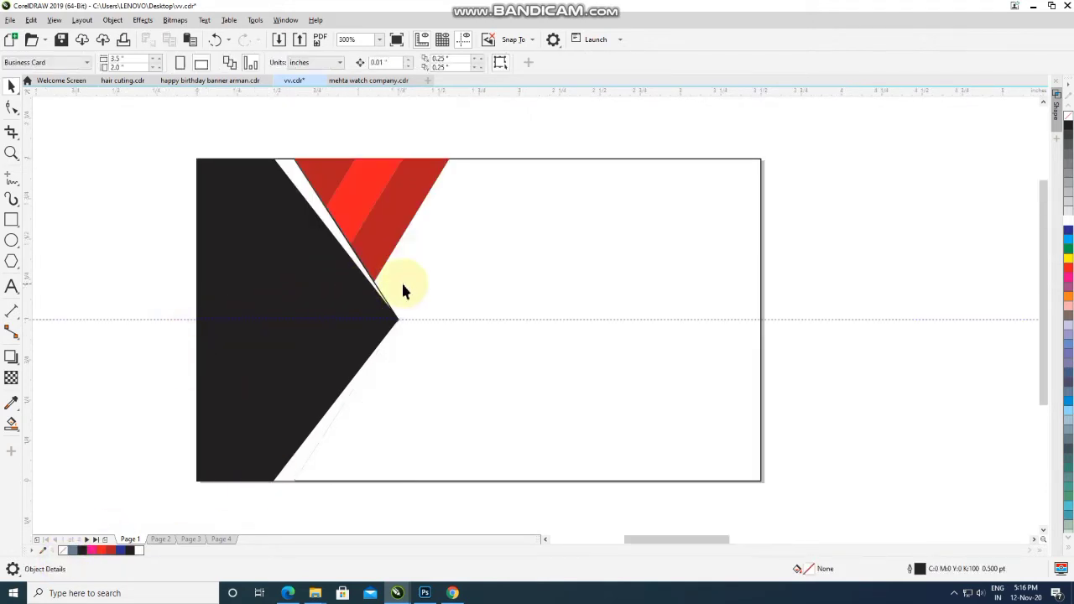
# - Remove the outline from the thin slanted strip above the chevron point, undoing an accidental move
pyautogui.scroll(5, 403, 290)
pyautogui.click(308, 310)
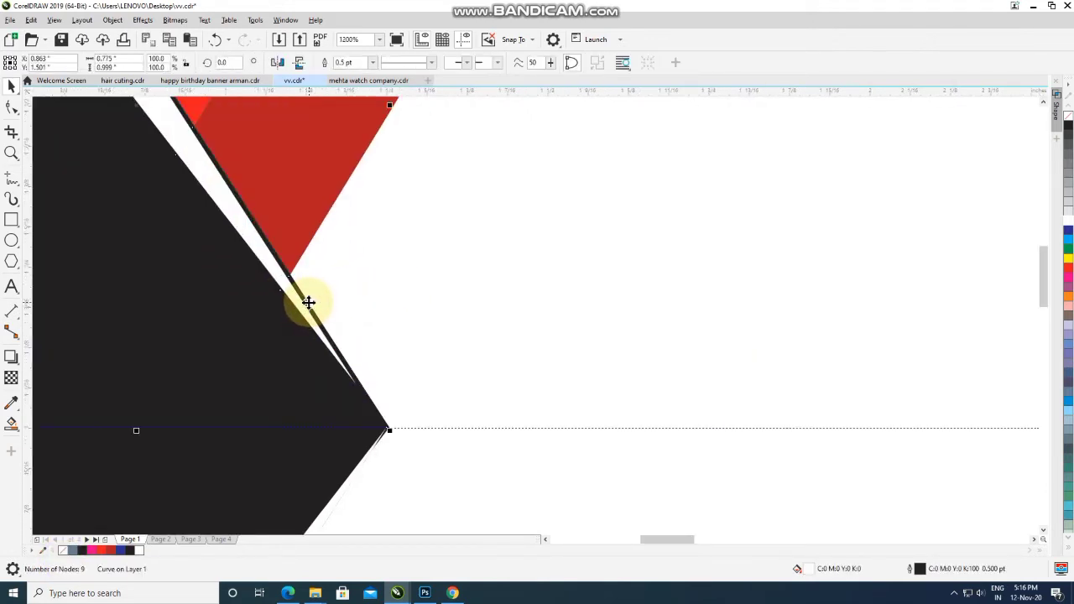
pyautogui.moveTo(307, 310); pyautogui.dragTo(378, 309)
pyautogui.hotkey('ctrl', 'z')
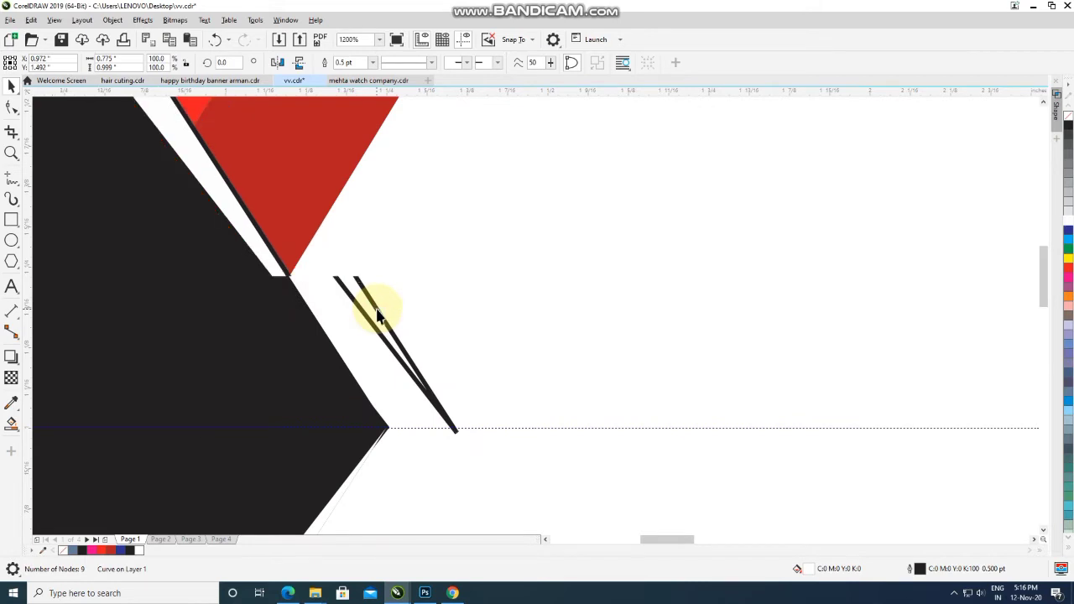
pyautogui.rightClick(62, 551)
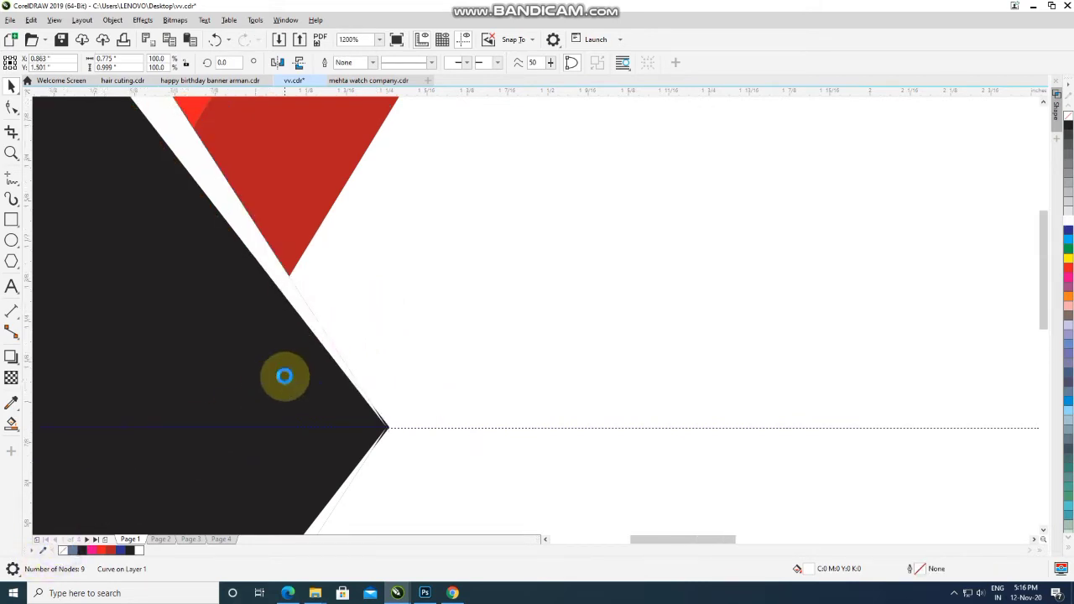
pyautogui.scroll(-2, 282, 376)
pyautogui.scroll(-2, 307, 355)
pyautogui.click(97, 261)
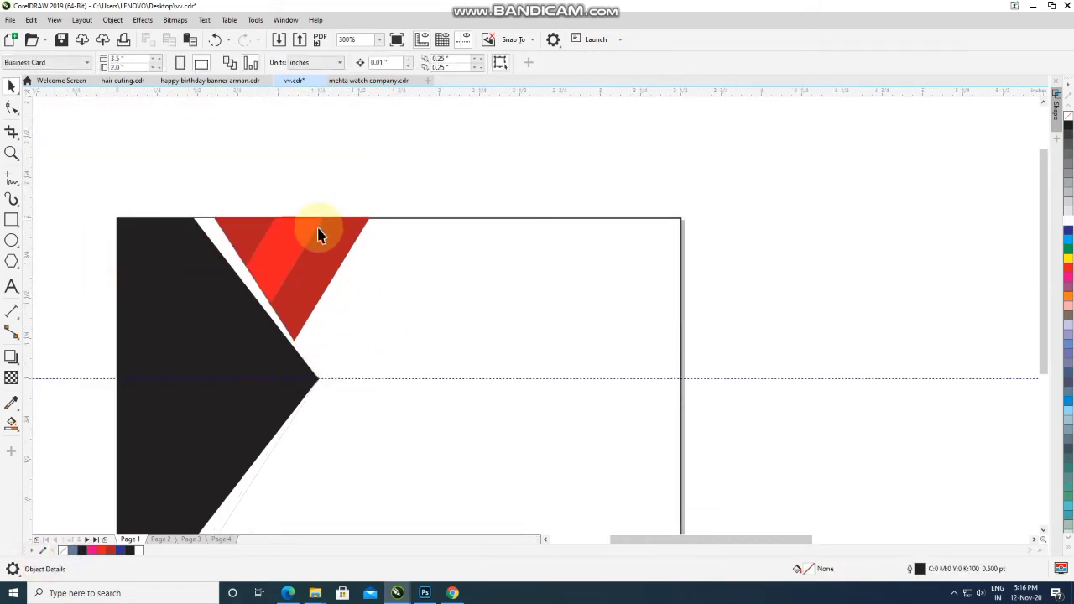
# - Inspect the fill options of the red triangle strips, then zoom back out
pyautogui.scroll(1, 319, 233)
pyautogui.scroll(1, 277, 290)
pyautogui.scroll(1, 335, 252)
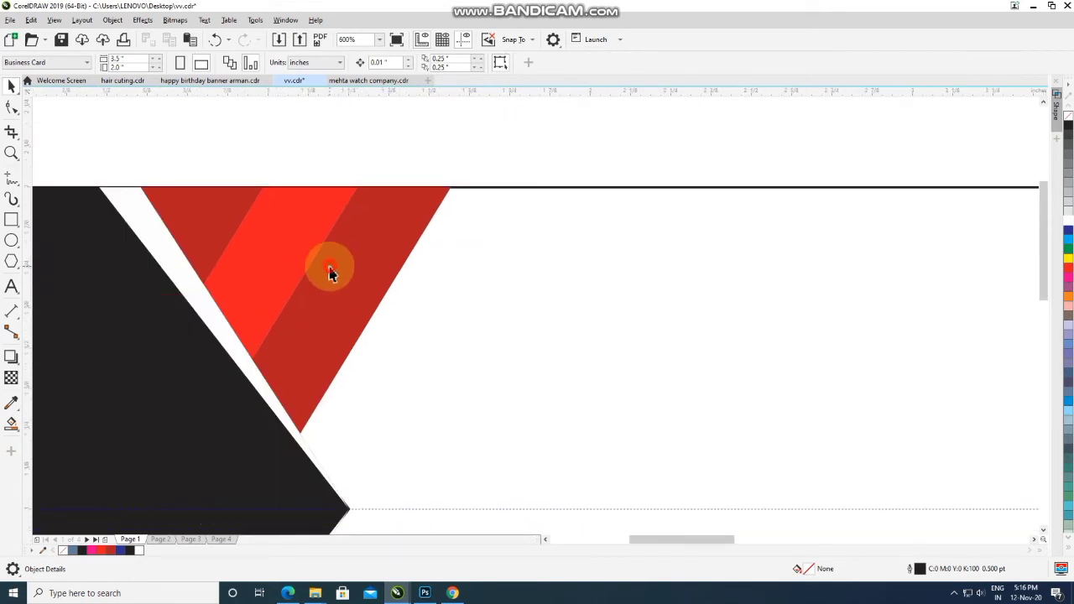
pyautogui.click(329, 272)
pyautogui.click(16, 430)
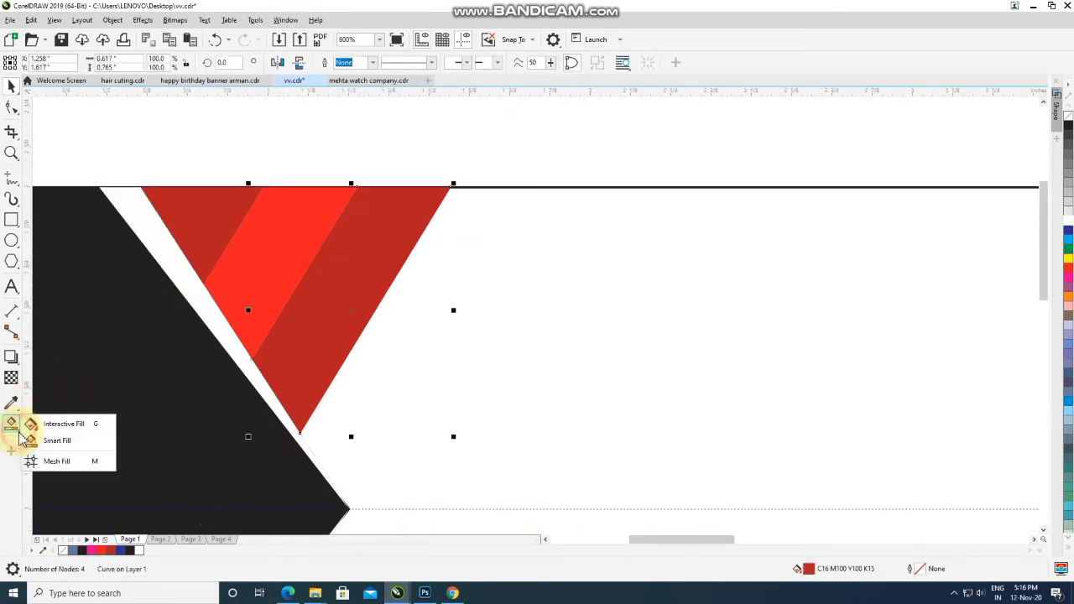
pyautogui.click(14, 87)
pyautogui.click(155, 126)
pyautogui.scroll(-6, 364, 168)
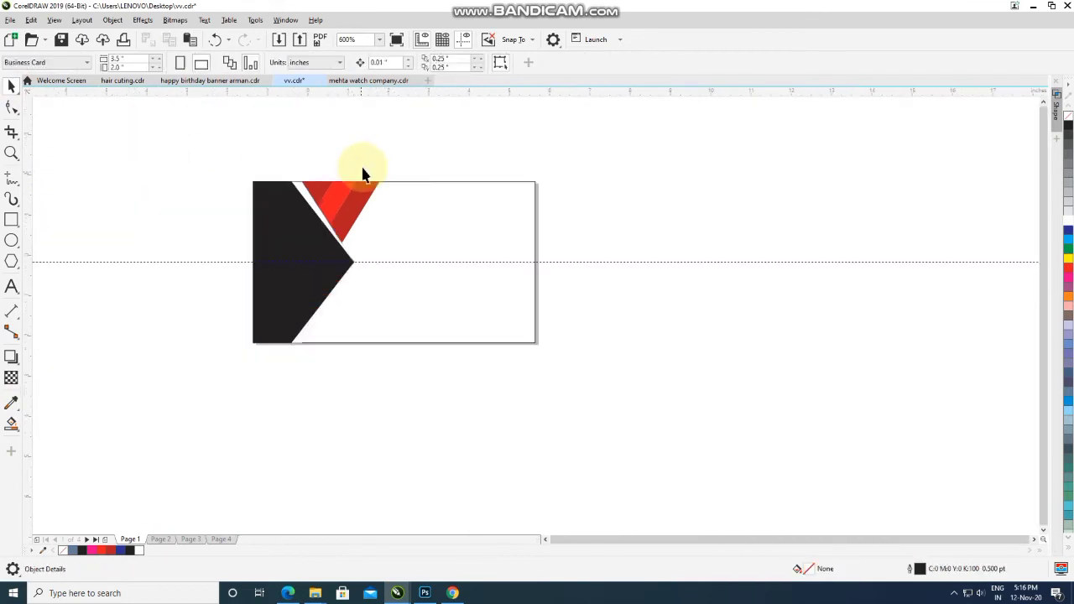
pyautogui.scroll(-3, 355, 175)
pyautogui.scroll(3, 307, 187)
pyautogui.scroll(3, 283, 192)
pyautogui.scroll(-3, 277, 206)
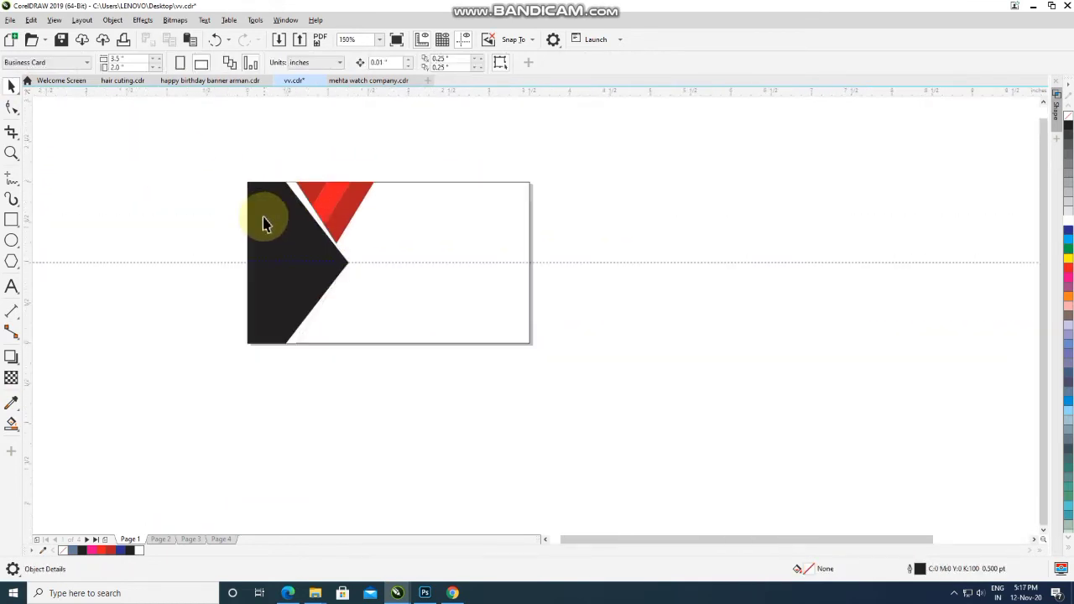
pyautogui.scroll(-3, 258, 235)
# - Draw a small circle beside the card with the Ellipse tool
pyautogui.click(11, 240)
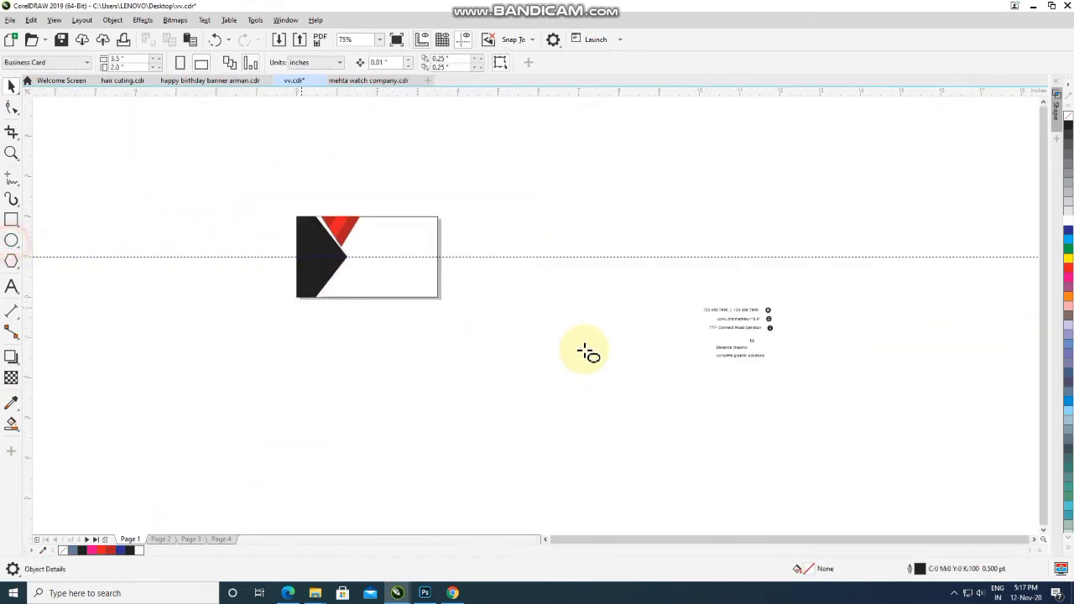
pyautogui.scroll(2, 582, 351)
pyautogui.scroll(1, 621, 299)
pyautogui.click(468, 246)
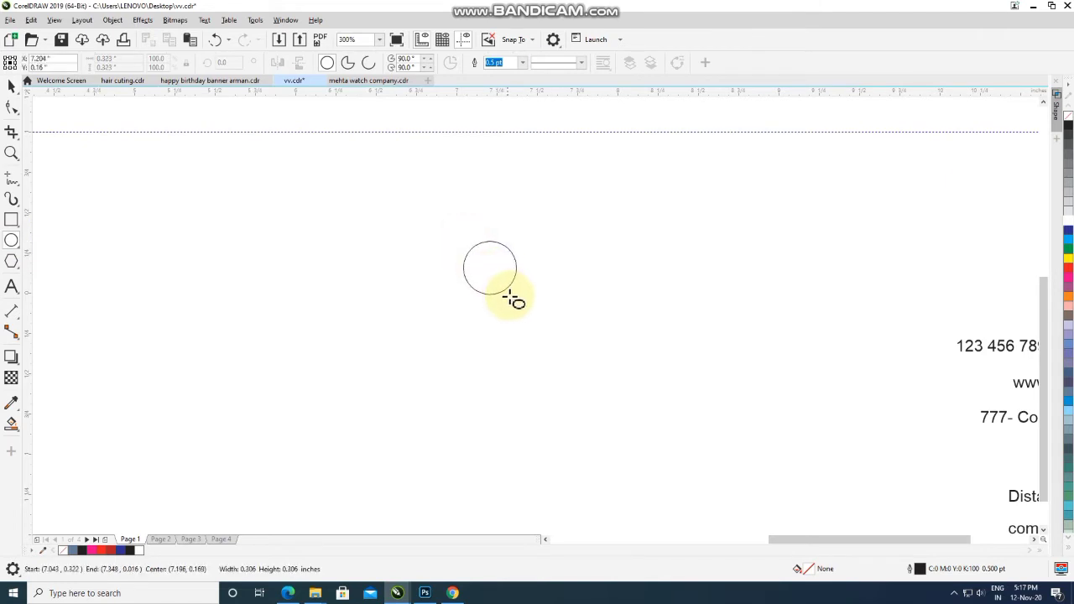
pyautogui.moveTo(467, 246); pyautogui.dragTo(527, 304)
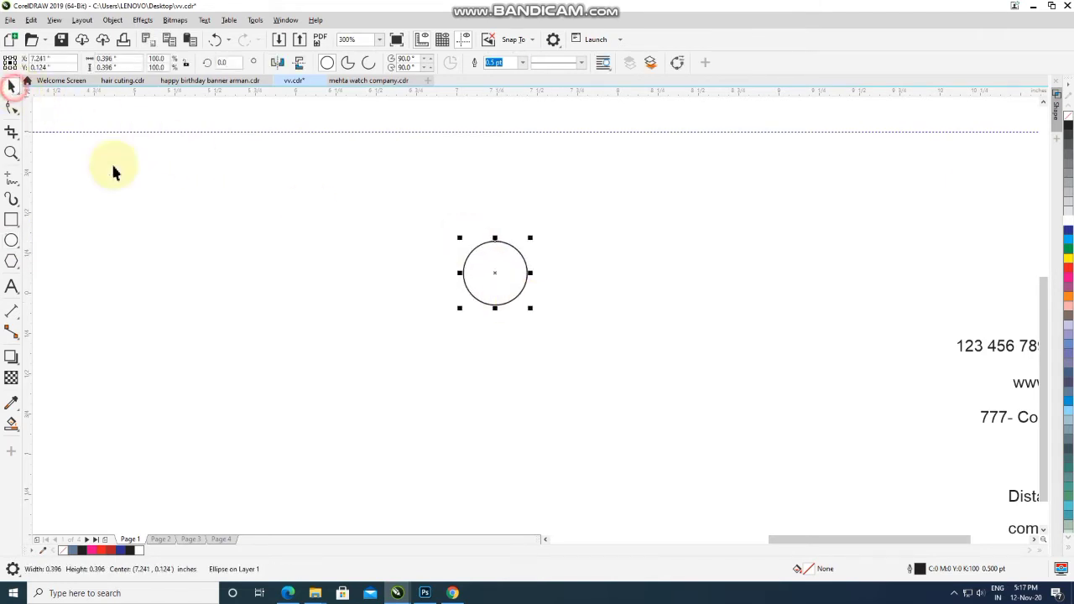
pyautogui.moveTo(534, 309); pyautogui.dragTo(541, 321)
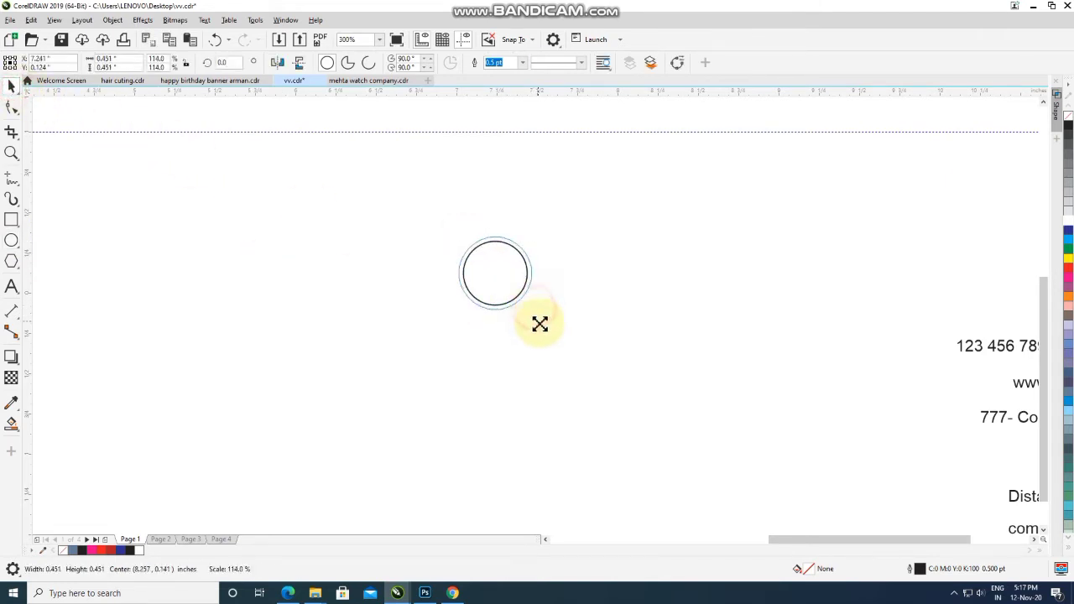
pyautogui.click(312, 247)
# - Add a small half-width rectangle tab on opposite sides of the circle, aligned with it
pyautogui.click(11, 220)
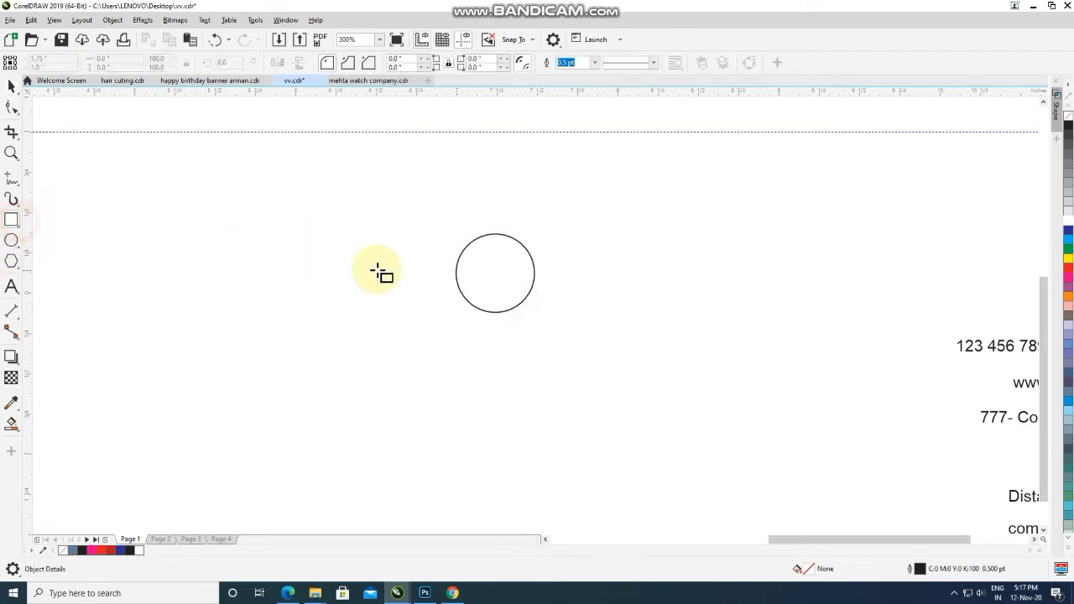
pyautogui.moveTo(422, 287); pyautogui.dragTo(460, 293)
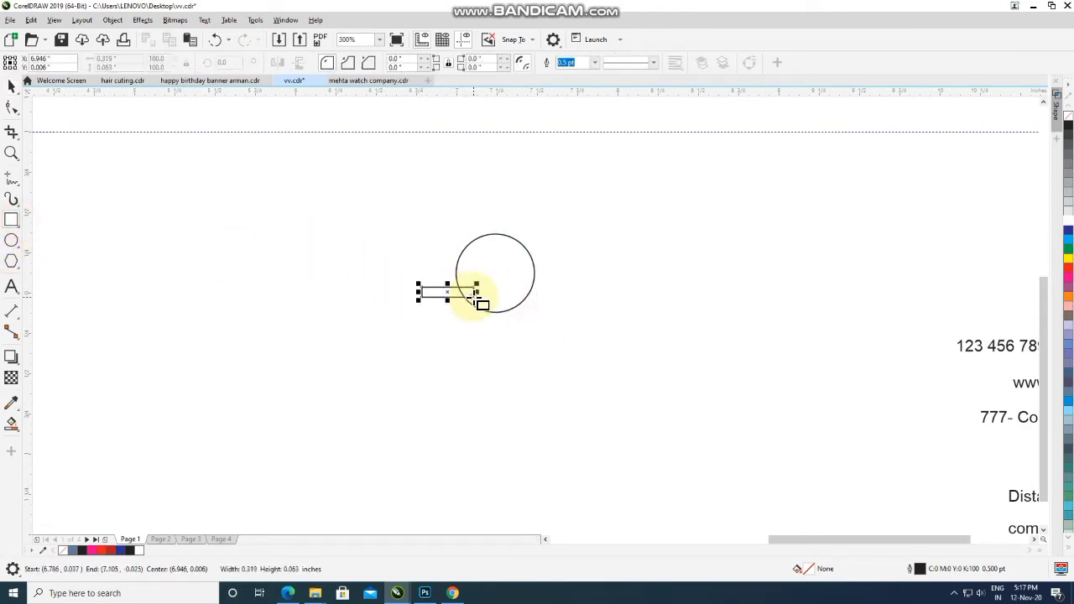
pyautogui.click(12, 85)
pyautogui.scroll(2, 461, 288)
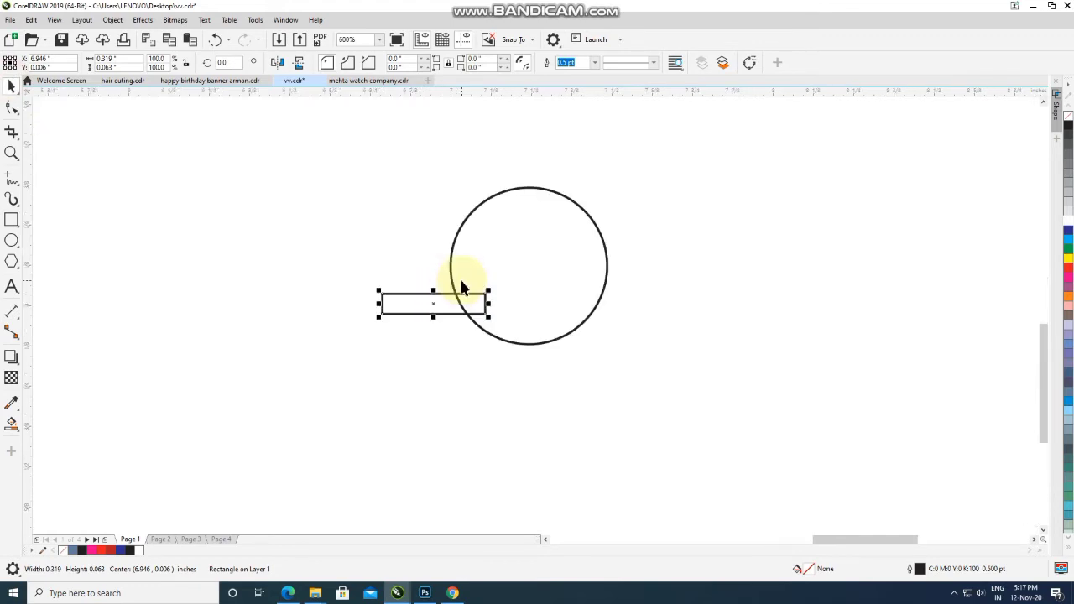
pyautogui.moveTo(378, 303)
pyautogui.mouseDown()
pyautogui.moveTo(432, 313)
pyautogui.moveTo(621, 225)
pyautogui.mouseUp()
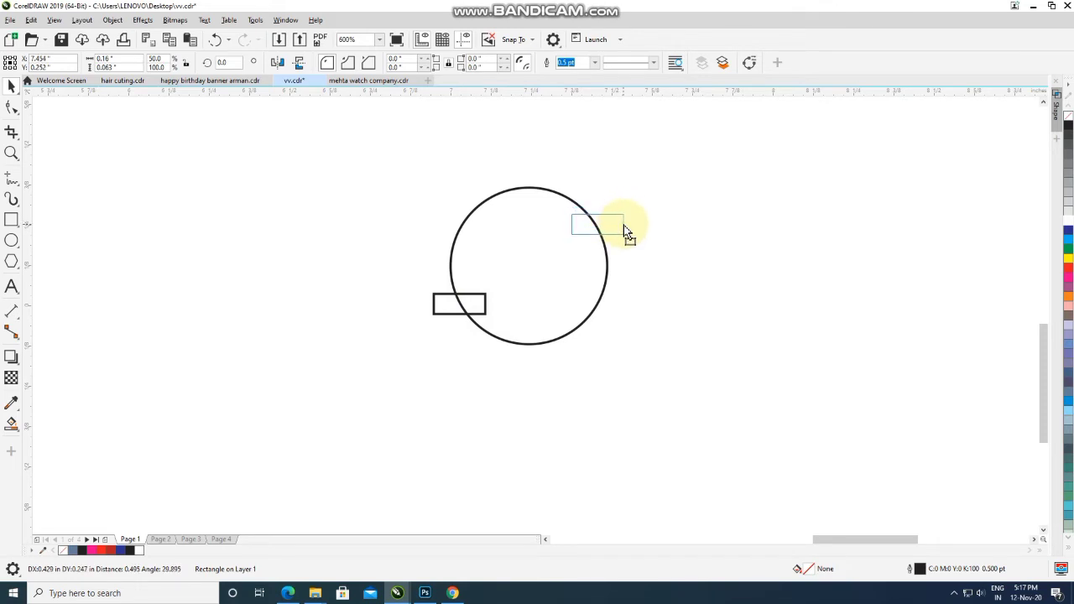
pyautogui.moveTo(623, 225); pyautogui.dragTo(624, 225)
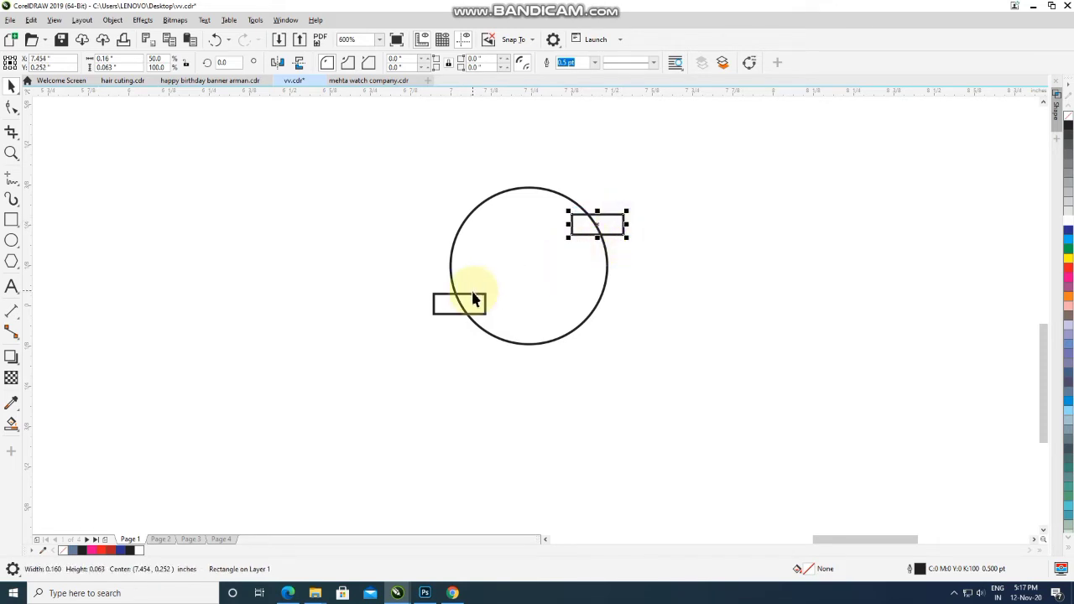
pyautogui.scroll(1, 474, 294)
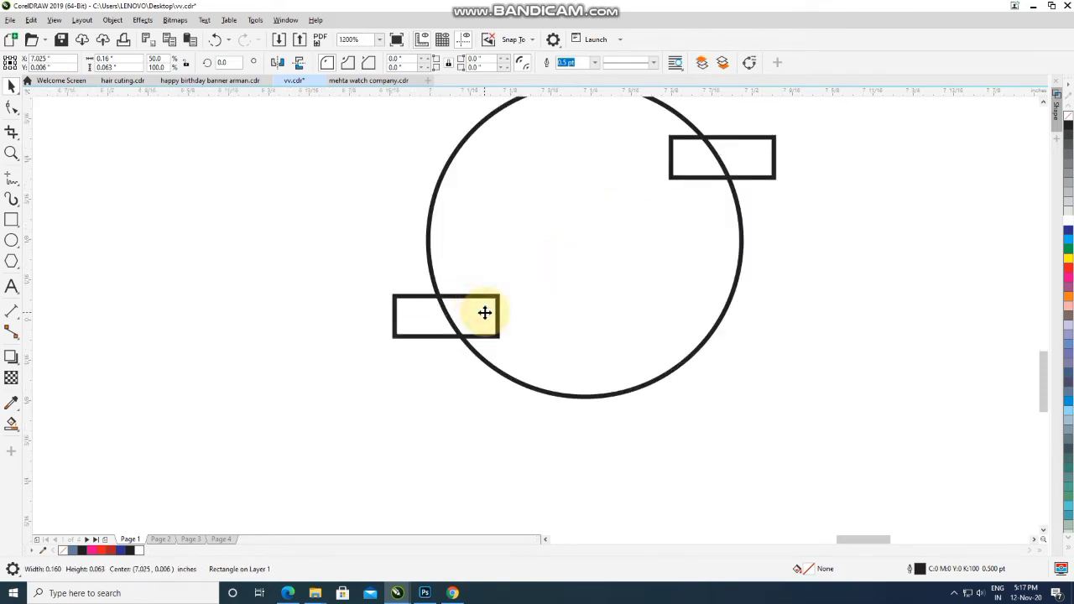
pyautogui.moveTo(484, 312); pyautogui.dragTo(492, 309)
pyautogui.scroll(1, 478, 312)
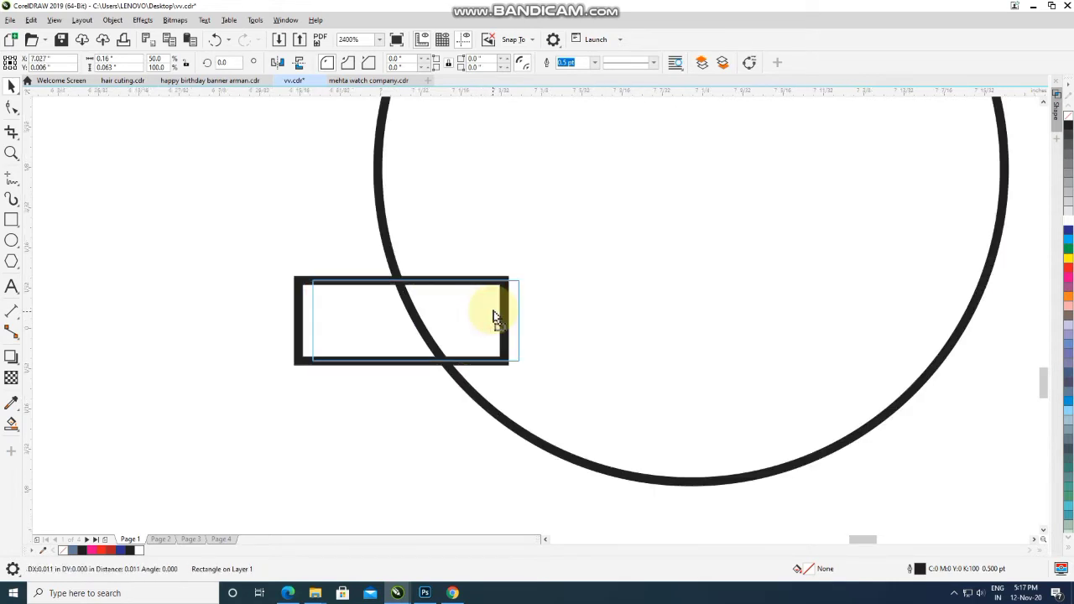
pyautogui.scroll(-1, 492, 311)
pyautogui.scroll(-1, 491, 311)
# - Weld the circle and both rectangles into a single 12-node outline
pyautogui.keyDown('shift'); pyautogui.click(621, 230); pyautogui.keyUp('shift')
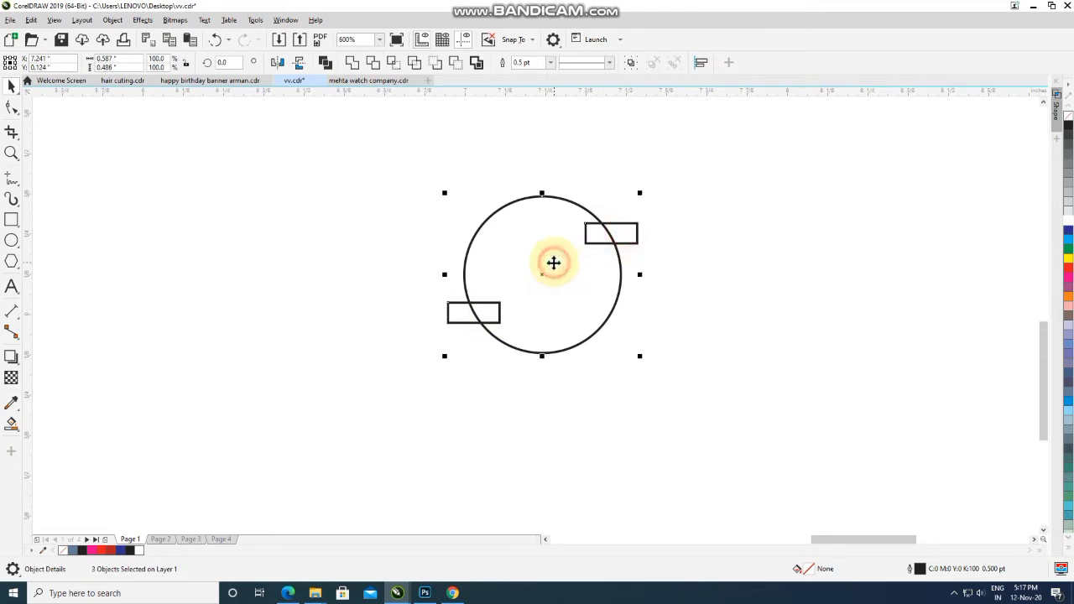
pyautogui.click(374, 66)
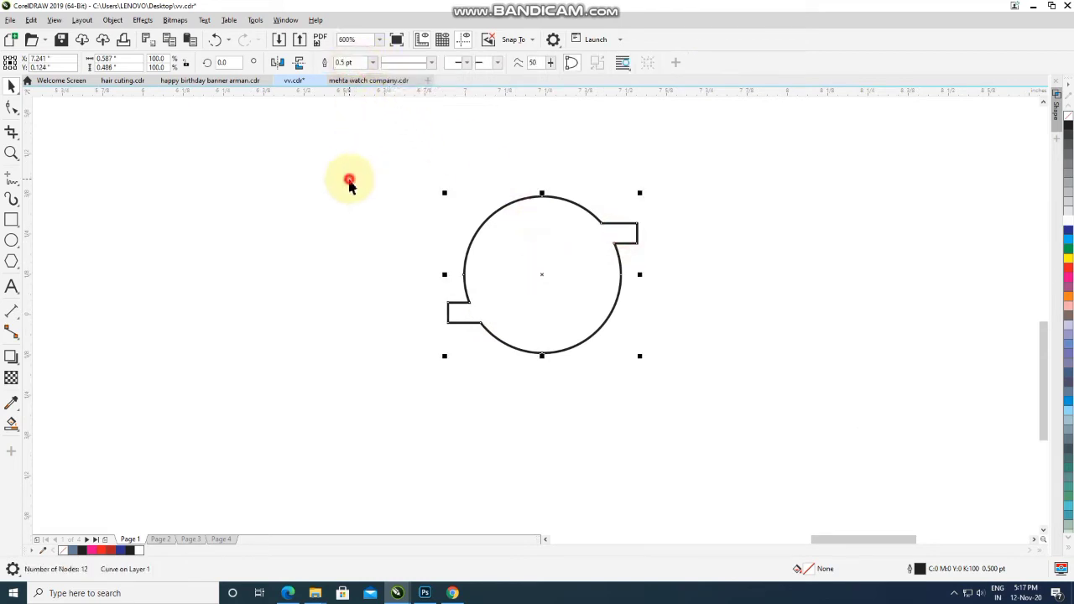
pyautogui.click(353, 179)
pyautogui.scroll(-1, 407, 252)
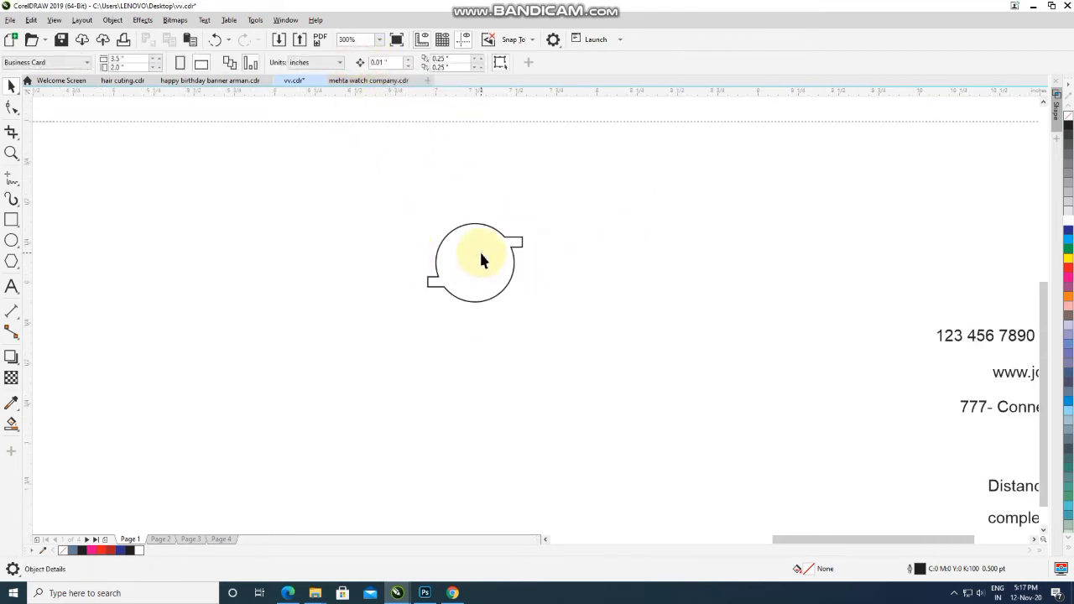
pyautogui.scroll(-1, 479, 256)
# - Move the small DG letter group into the welded circle and centre it
pyautogui.scroll(1, 797, 350)
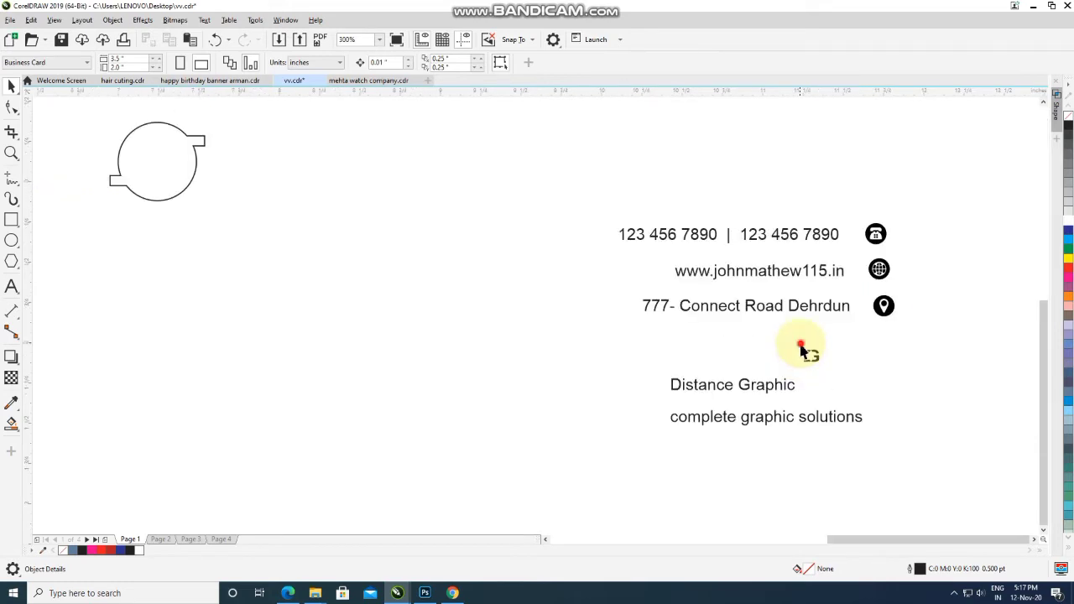
pyautogui.click(811, 356)
pyautogui.scroll(-1, 811, 356)
pyautogui.moveTo(815, 355)
pyautogui.mouseDown()
pyautogui.moveTo(487, 261)
pyautogui.moveTo(577, 326)
pyautogui.mouseUp()
pyautogui.scroll(3, 501, 270)
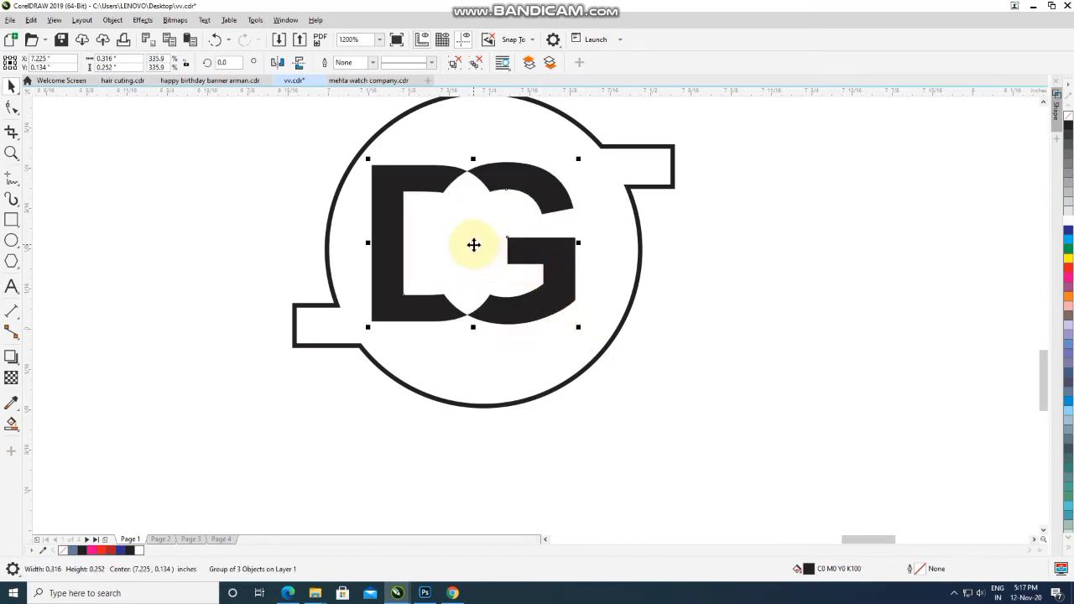
pyautogui.moveTo(477, 249); pyautogui.dragTo(491, 251)
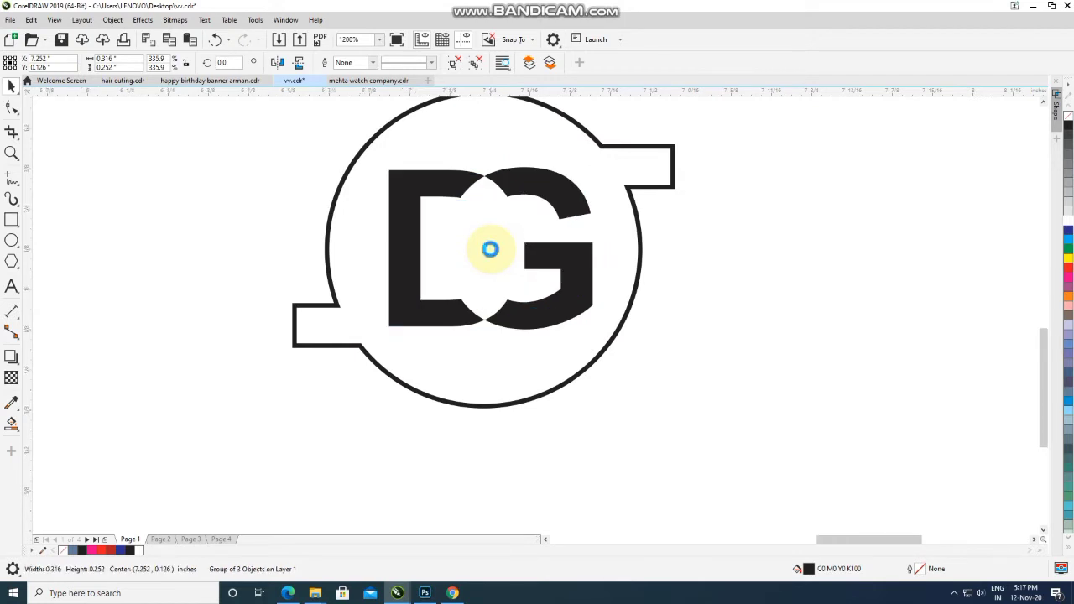
pyautogui.scroll(-1, 489, 249)
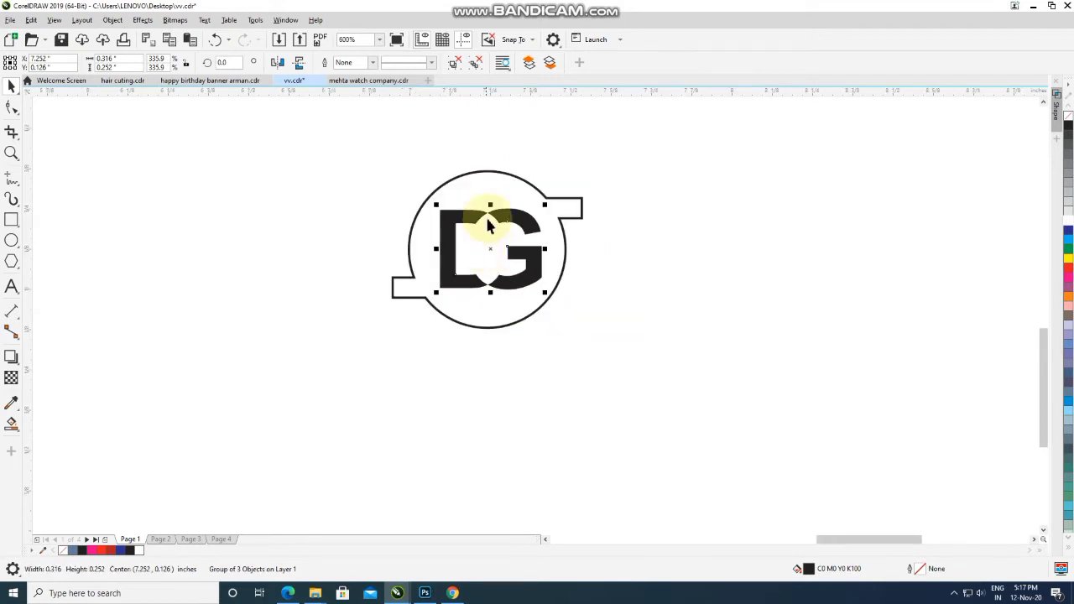
pyautogui.keyDown('shift'); pyautogui.click(491, 187); pyautogui.keyUp('shift')
pyautogui.scroll(-2, 496, 209)
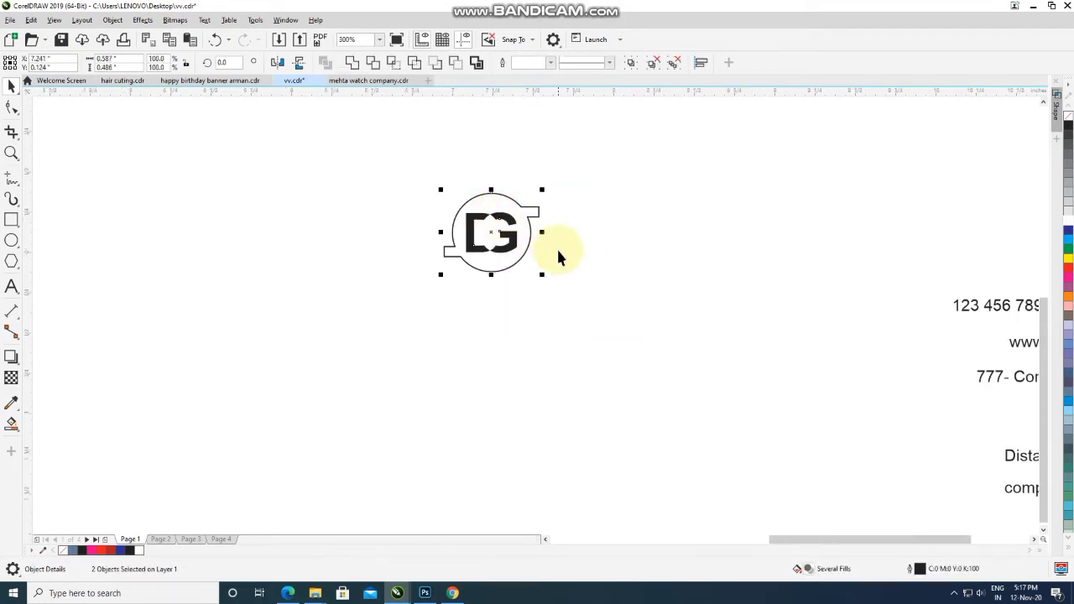
pyautogui.click(556, 247)
pyautogui.scroll(-2, 503, 231)
pyautogui.scroll(5, 503, 228)
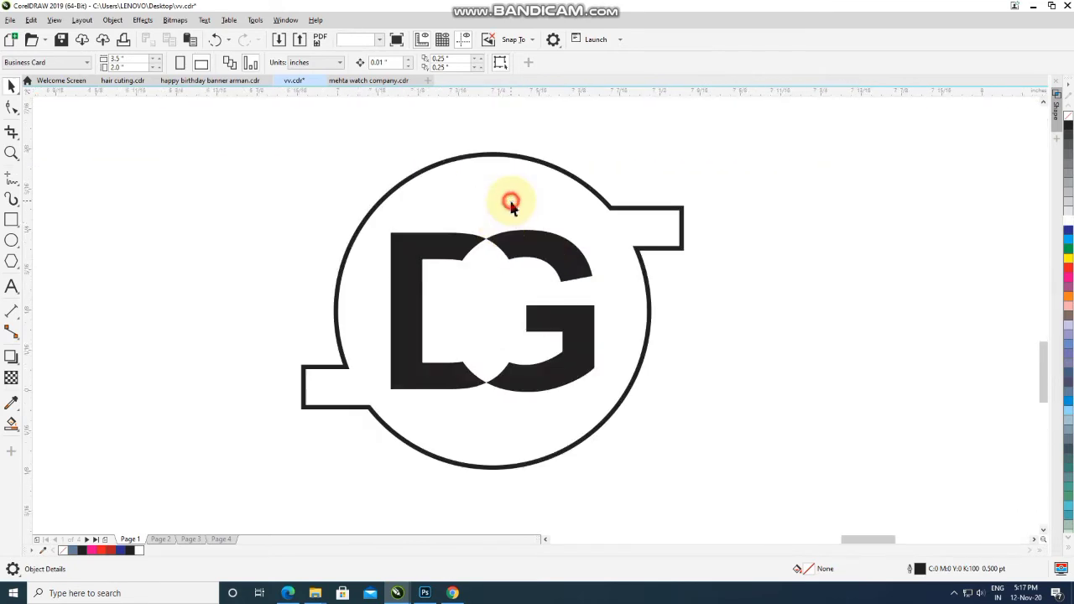
# - Fill the welded shape red behind the DG letters, make DG white, and remove the outline
pyautogui.click(511, 203)
pyautogui.click(1068, 269)
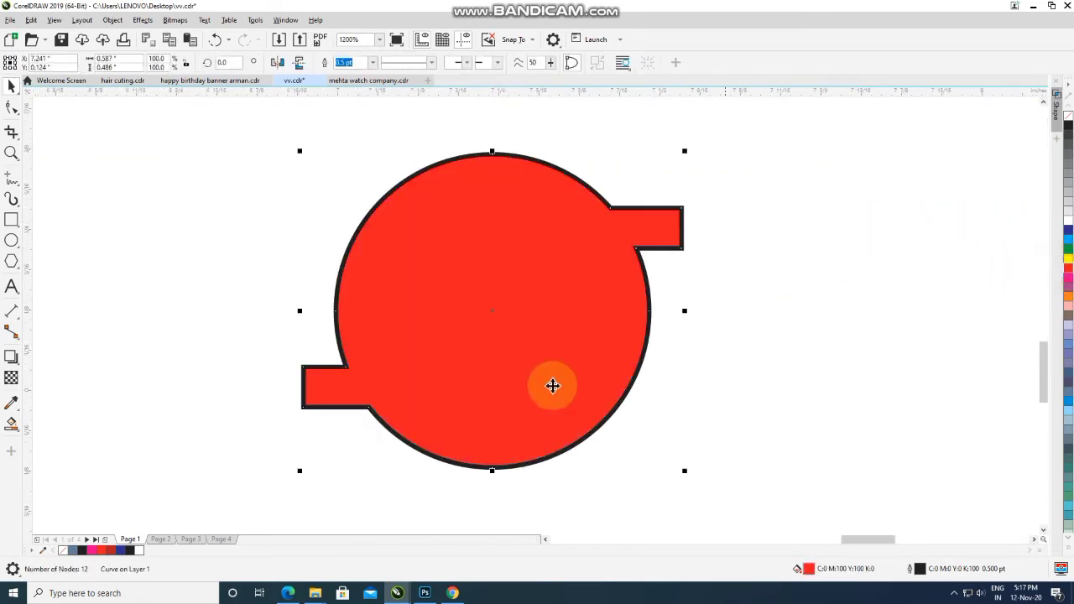
pyautogui.hotkey('shift', 'pagedown')
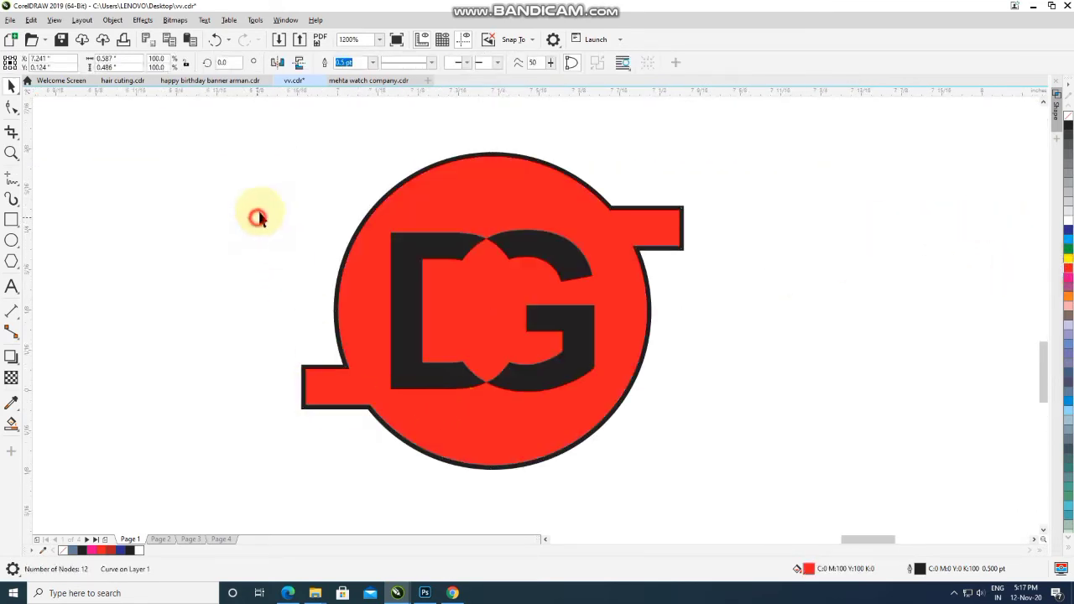
pyautogui.moveTo(272, 178); pyautogui.dragTo(622, 411)
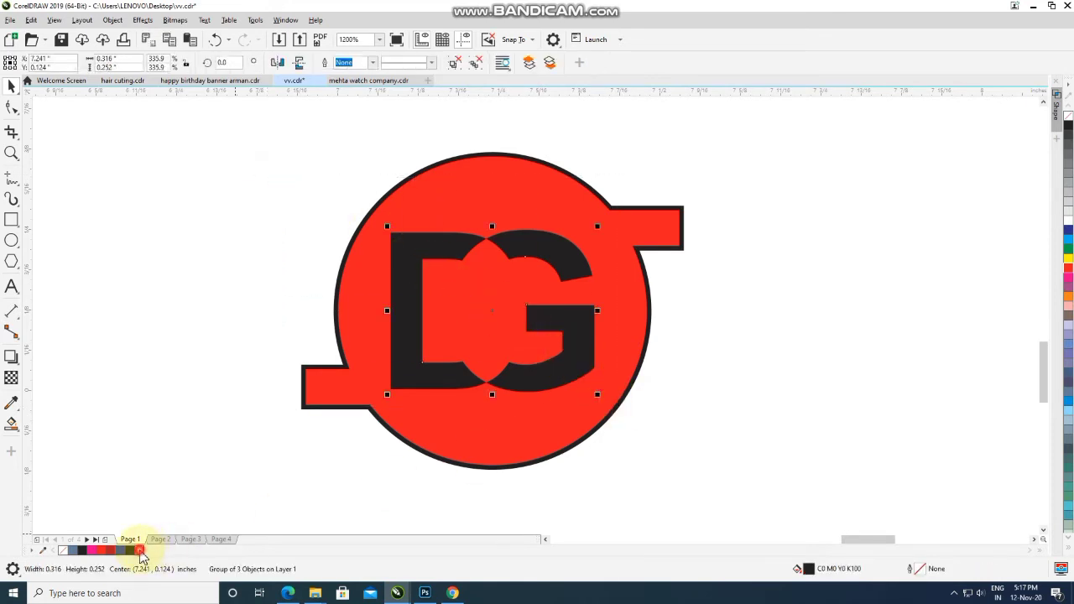
pyautogui.click(141, 554)
pyautogui.click(296, 405)
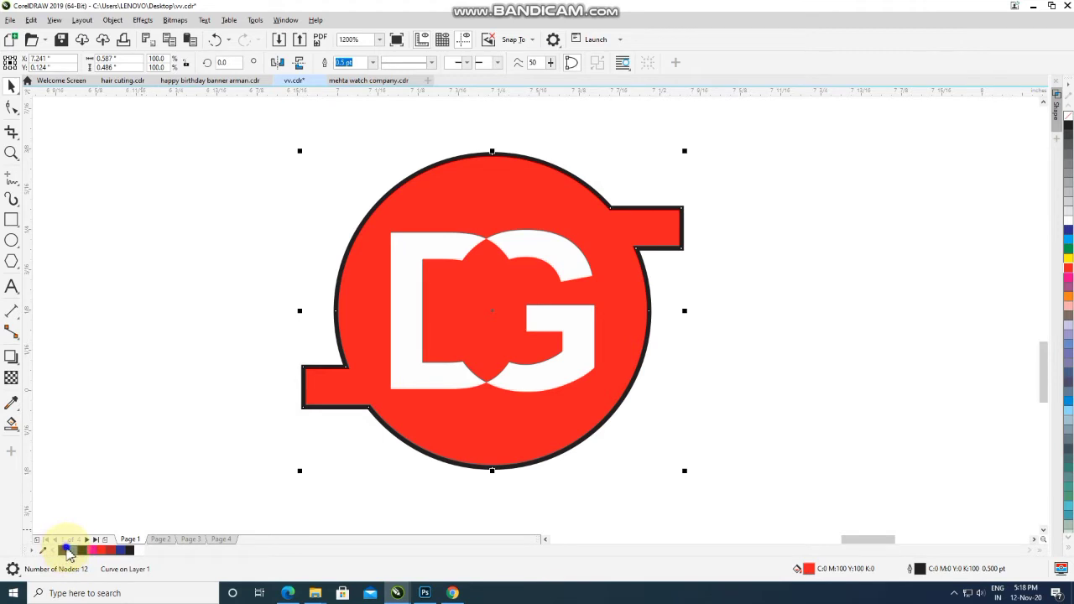
pyautogui.rightClick(63, 549)
pyautogui.press('Escape')
pyautogui.scroll(-1, 361, 336)
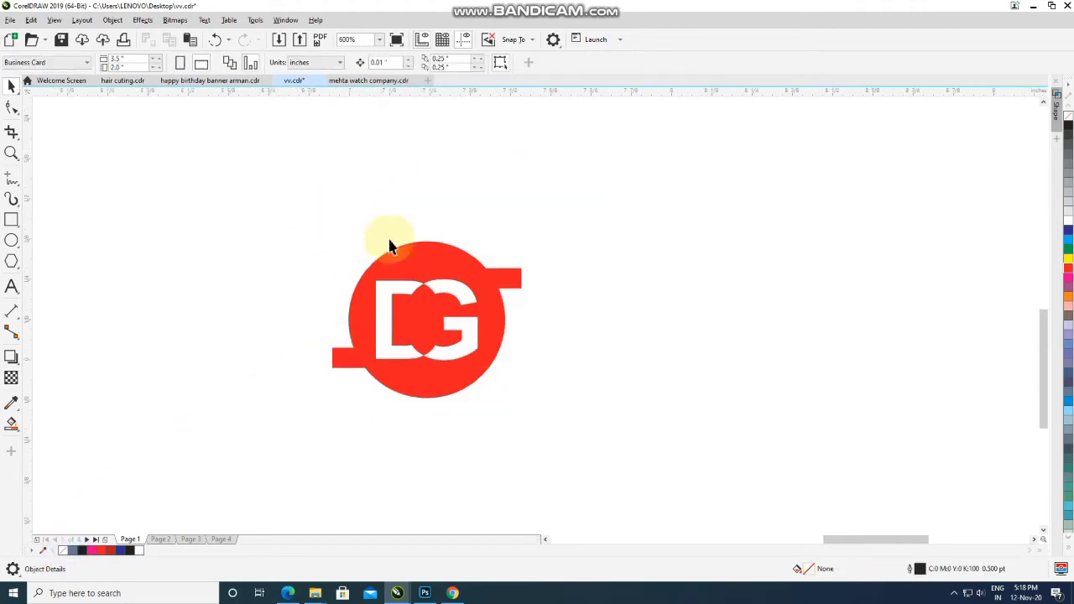
pyautogui.scroll(1, 419, 257)
# - Group the logo parts and place the logo on the card's black chevron panel
pyautogui.click(420, 254)
pyautogui.scroll(-2, 420, 253)
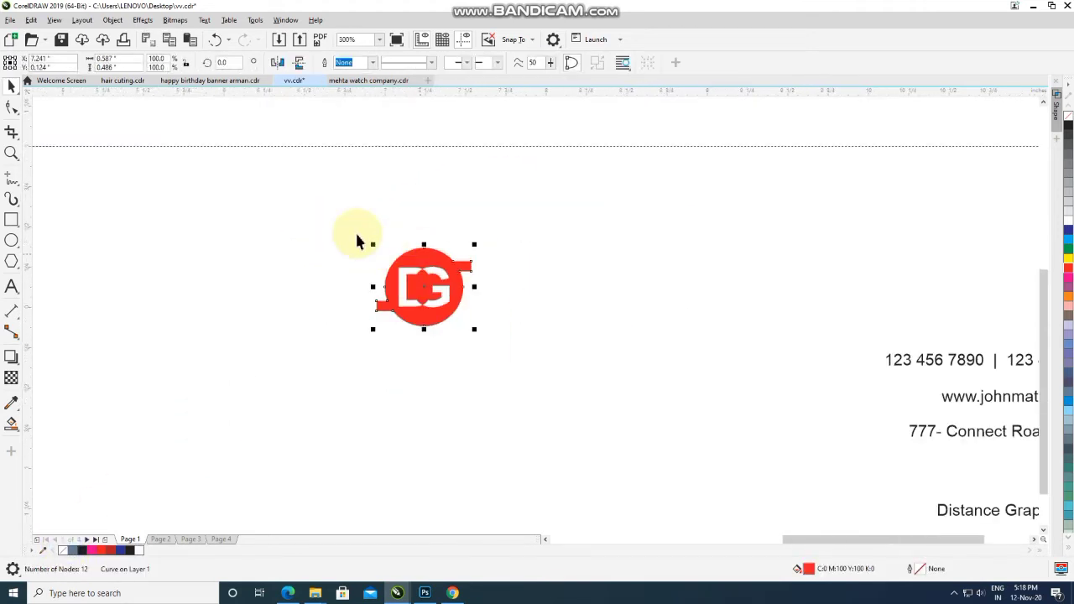
pyautogui.moveTo(337, 207); pyautogui.dragTo(539, 365)
pyautogui.hotkey('ctrl', 'g')
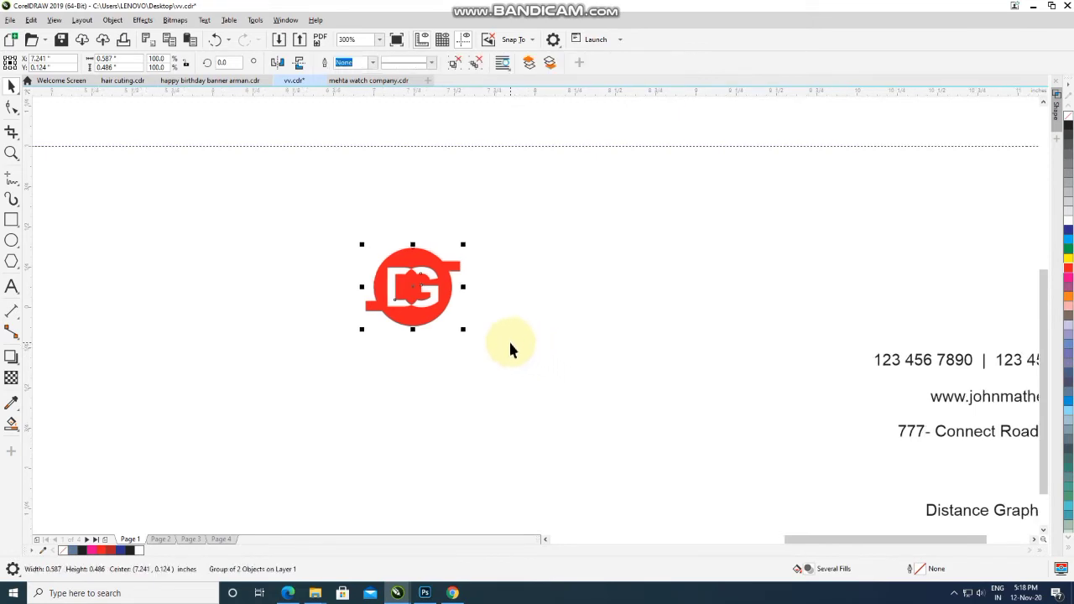
pyautogui.scroll(-3, 509, 339)
pyautogui.moveTo(498, 336); pyautogui.dragTo(359, 312)
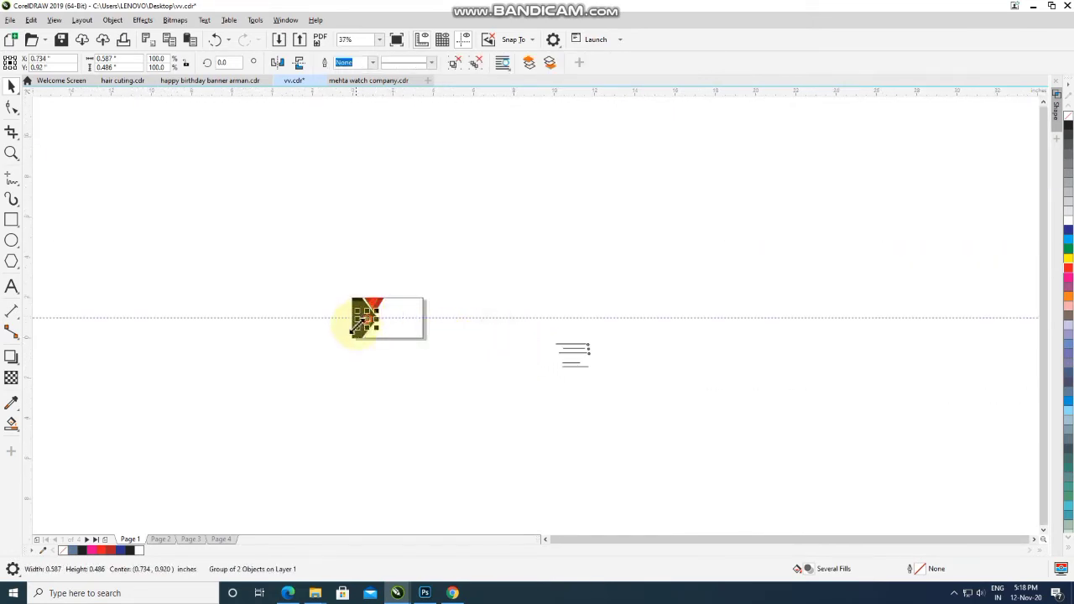
pyautogui.scroll(3, 359, 312)
pyautogui.moveTo(424, 294)
pyautogui.mouseDown()
pyautogui.moveTo(396, 262)
pyautogui.moveTo(419, 274)
pyautogui.moveTo(408, 268)
pyautogui.mouseUp()
pyautogui.scroll(2, 432, 288)
pyautogui.scroll(-1, 412, 268)
pyautogui.scroll(1, 413, 267)
pyautogui.scroll(-4, 348, 260)
pyautogui.click(341, 252)
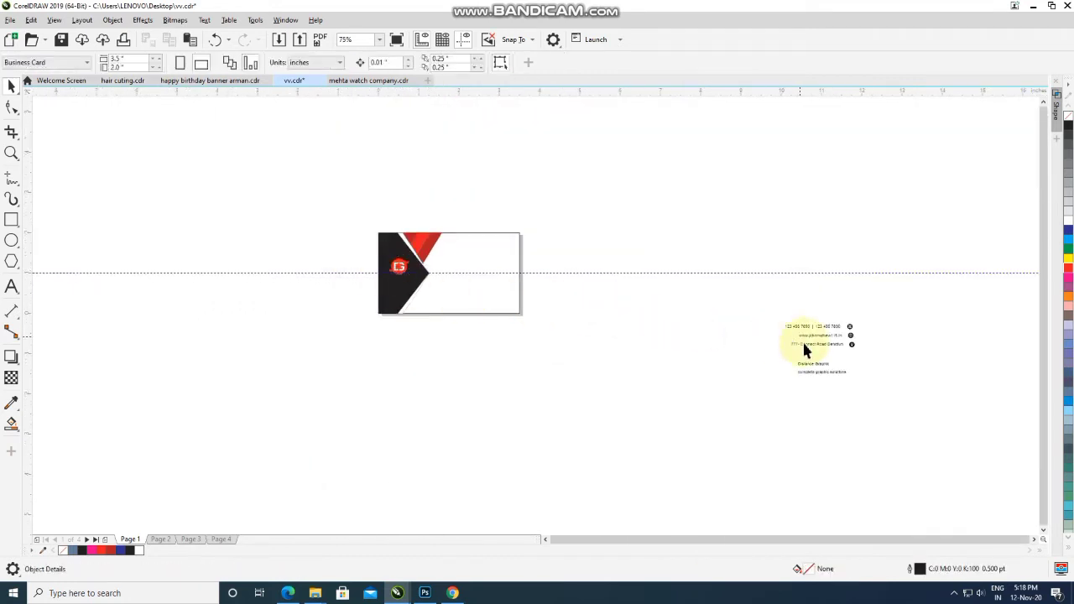
# - Convert the Distance Graphic text to UPPERCASE
pyautogui.click(810, 370)
pyautogui.moveTo(811, 361); pyautogui.dragTo(472, 359)
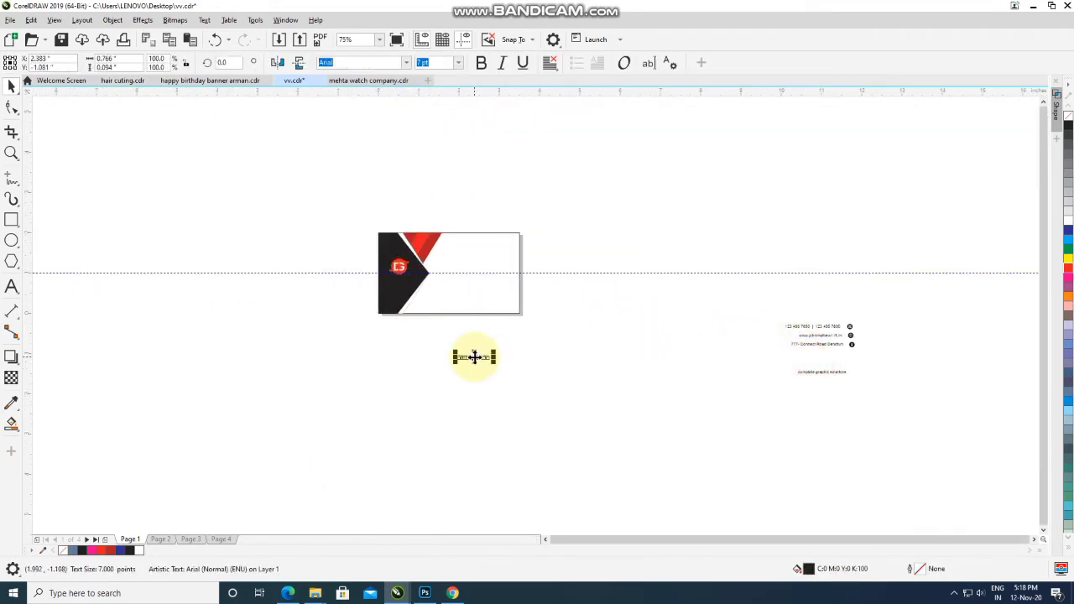
pyautogui.scroll(2, 474, 357)
pyautogui.hotkey('ctrl', 'a')
pyautogui.hotkey('shift', 'F3')
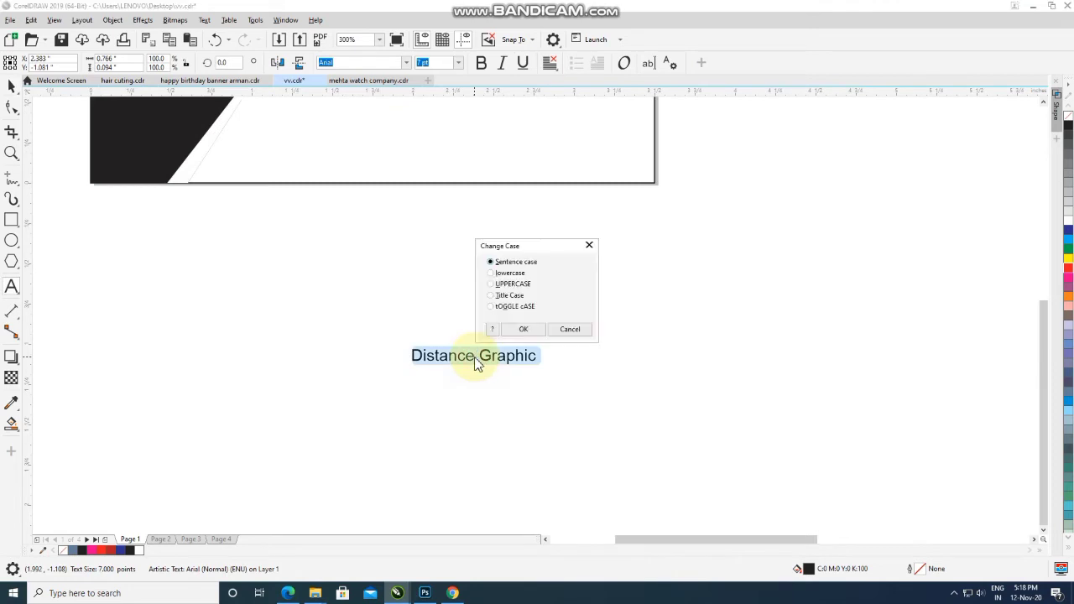
pyautogui.click(518, 332)
pyautogui.click(13, 85)
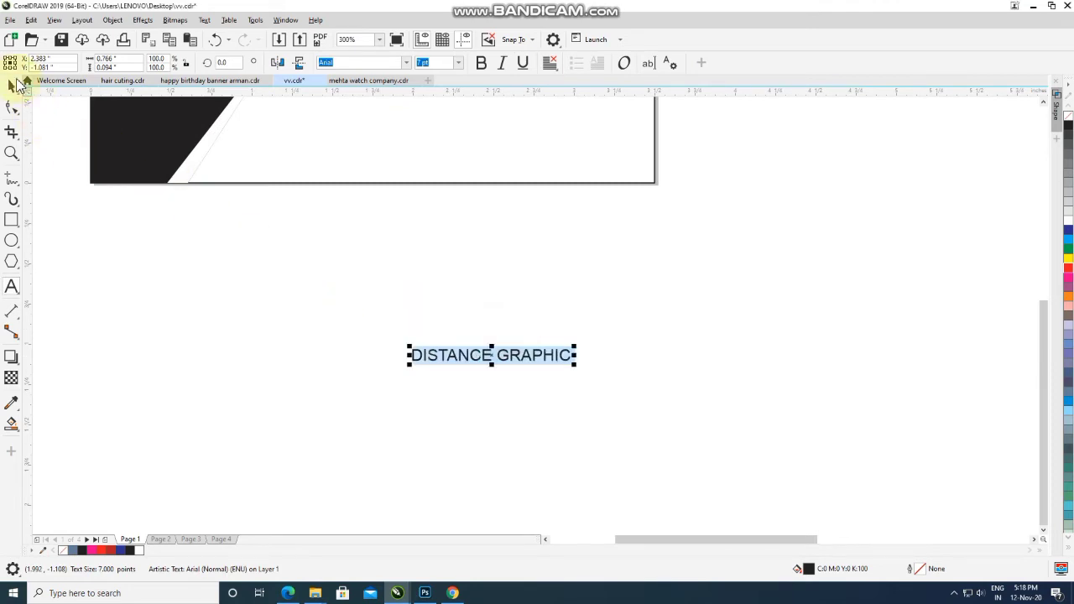
# - Set the DISTANCE GRAPHIC text in Arial Black
pyautogui.click(407, 62)
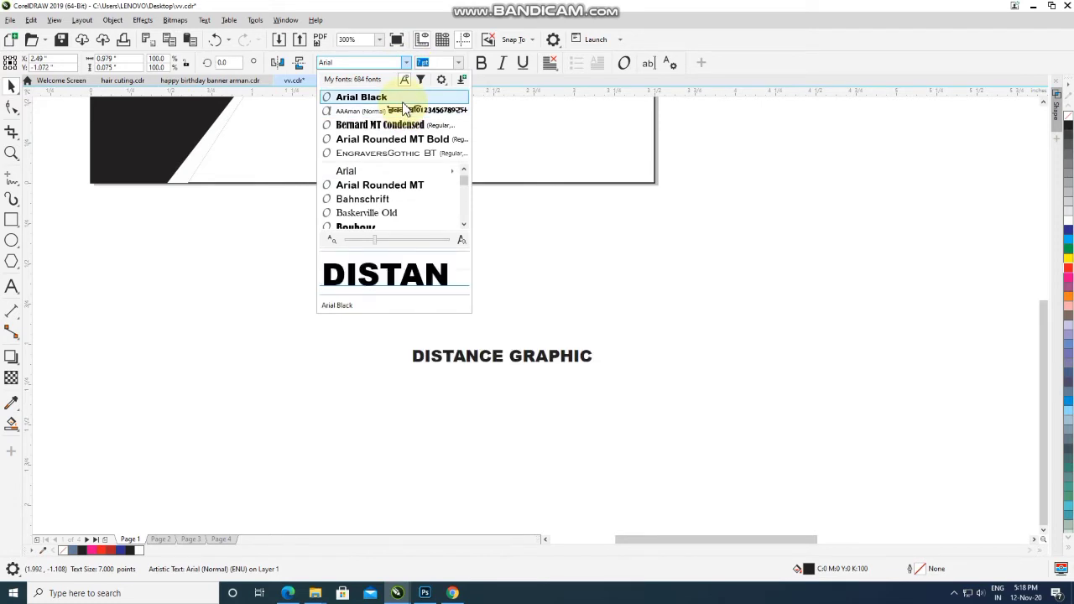
pyautogui.click(403, 101)
pyautogui.scroll(-2, 551, 352)
pyautogui.scroll(3, 531, 357)
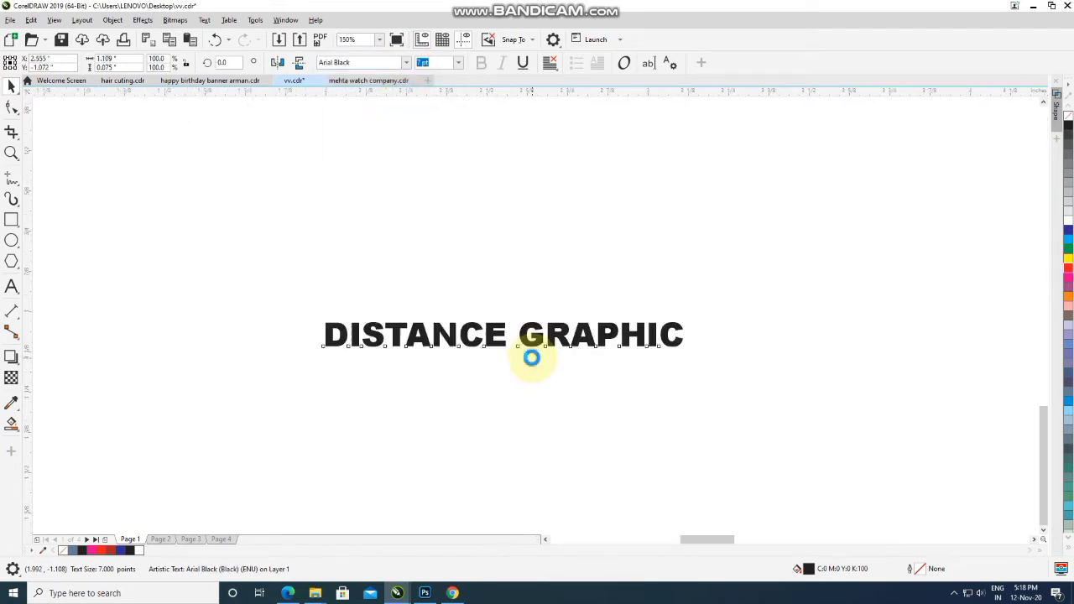
pyautogui.scroll(1, 531, 358)
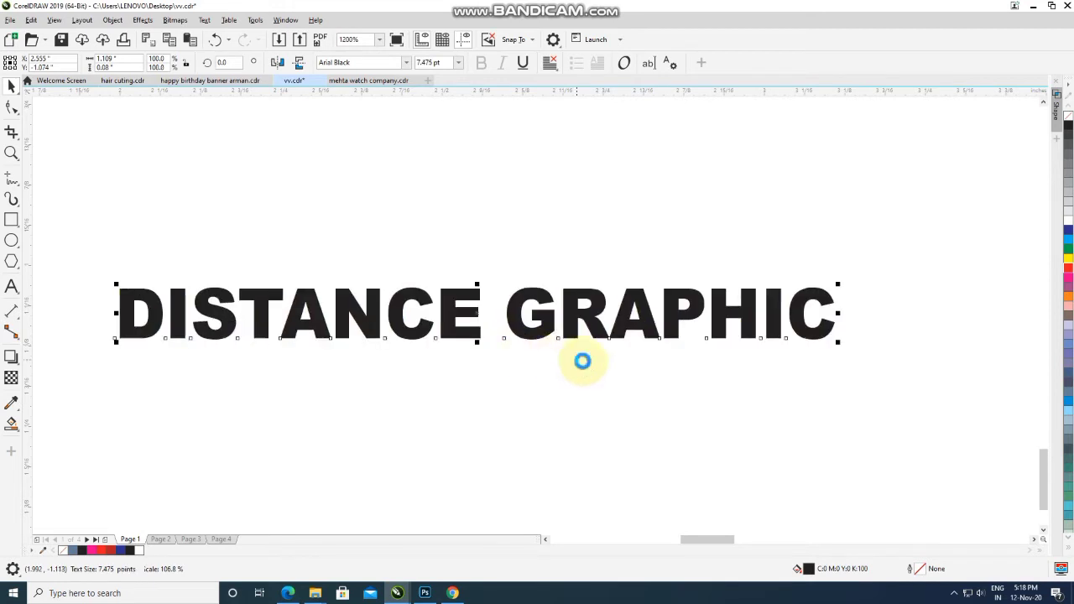
pyautogui.scroll(-1, 582, 362)
pyautogui.scroll(-1, 577, 355)
pyautogui.scroll(-1, 561, 355)
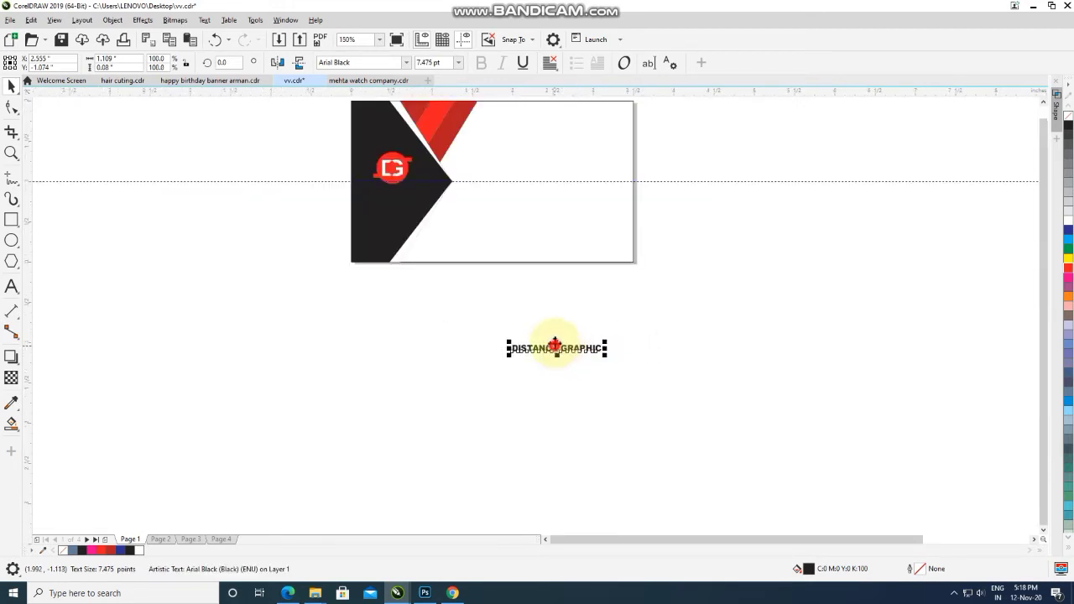
# - Make the text white and size it to about 6.4 pt just below the DG logo
pyautogui.moveTo(555, 344); pyautogui.dragTo(387, 210)
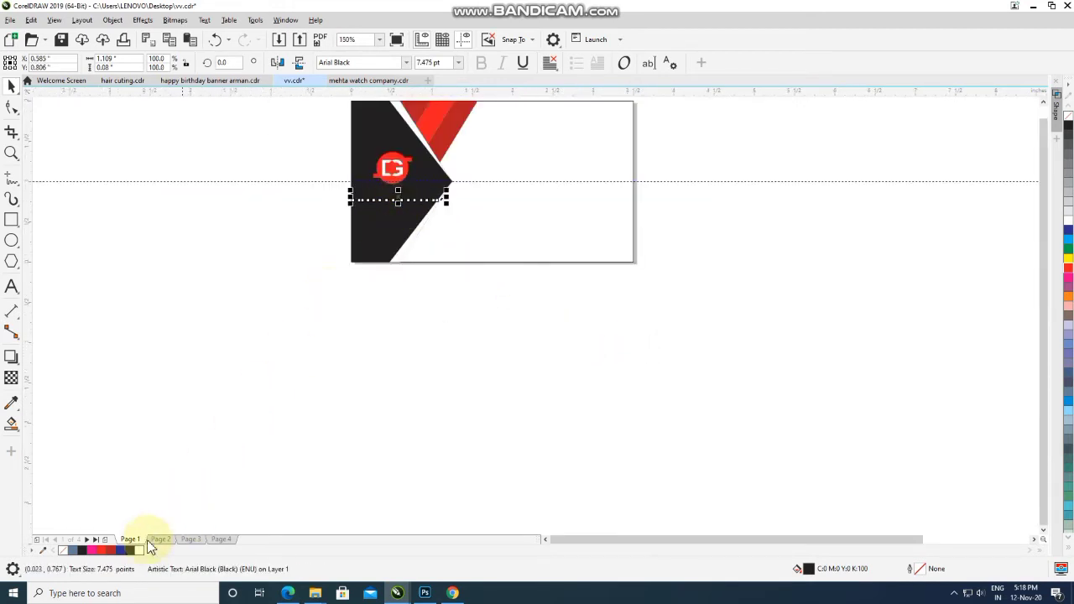
pyautogui.click(141, 550)
pyautogui.scroll(2, 348, 231)
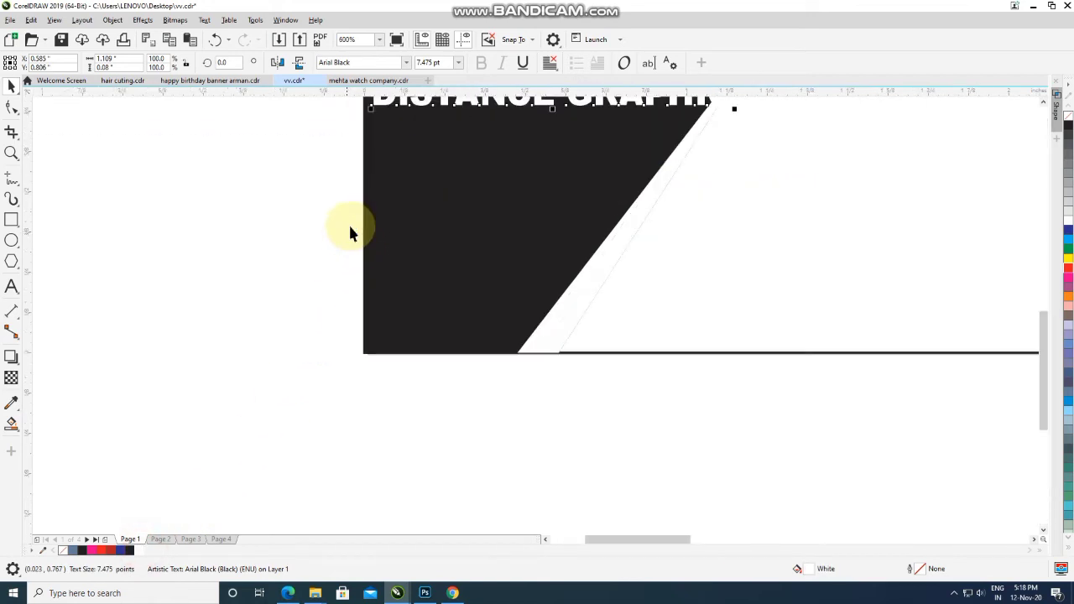
pyautogui.scroll(-1, 369, 243)
pyautogui.scroll(2, 522, 143)
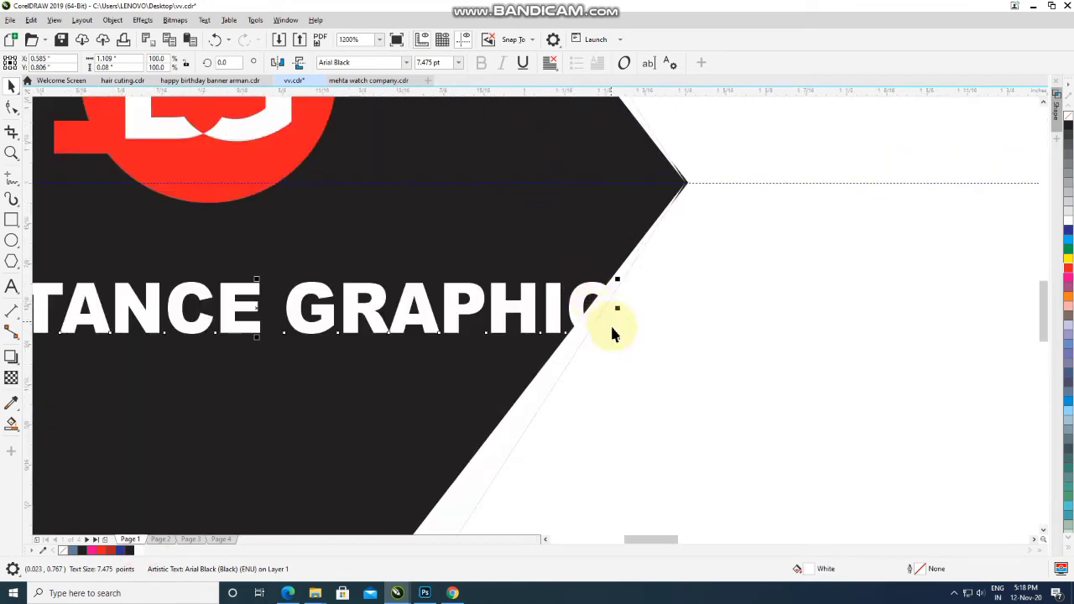
pyautogui.moveTo(616, 338); pyautogui.dragTo(486, 309)
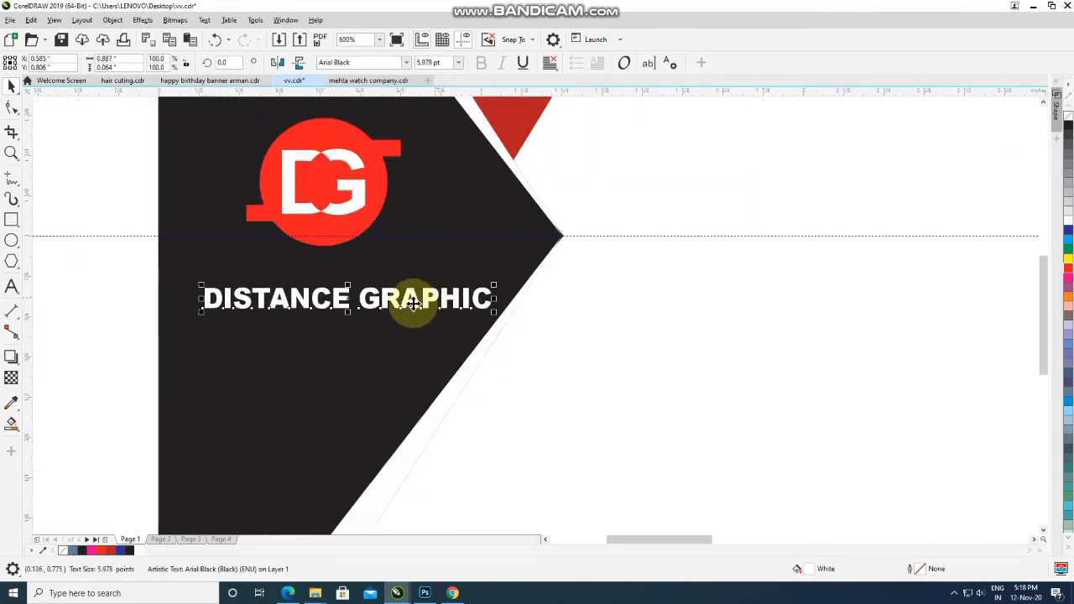
pyautogui.scroll(-1, 453, 307)
pyautogui.moveTo(331, 311); pyautogui.dragTo(322, 284)
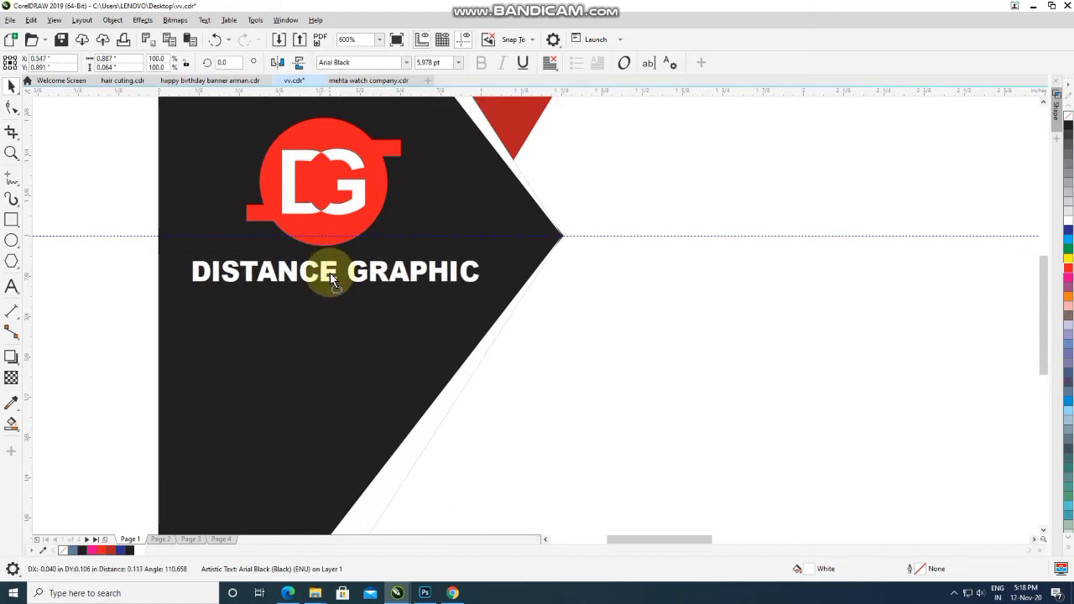
pyautogui.moveTo(489, 291); pyautogui.dragTo(497, 295)
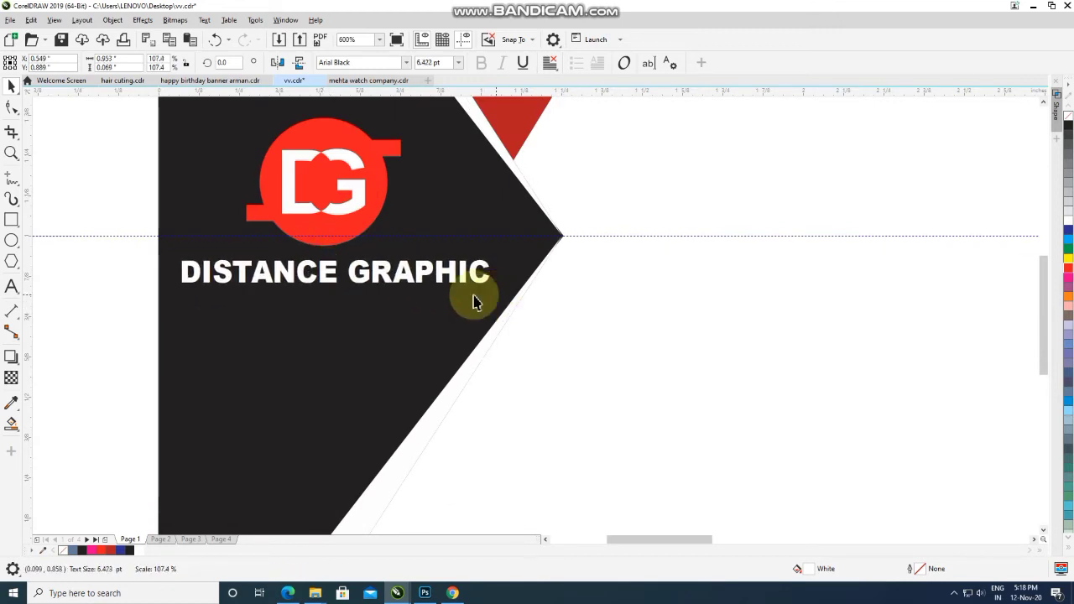
# - Apply an envelope to DISTANCE GRAPHIC, curving its bottom edge at both ends
pyautogui.click(68, 228)
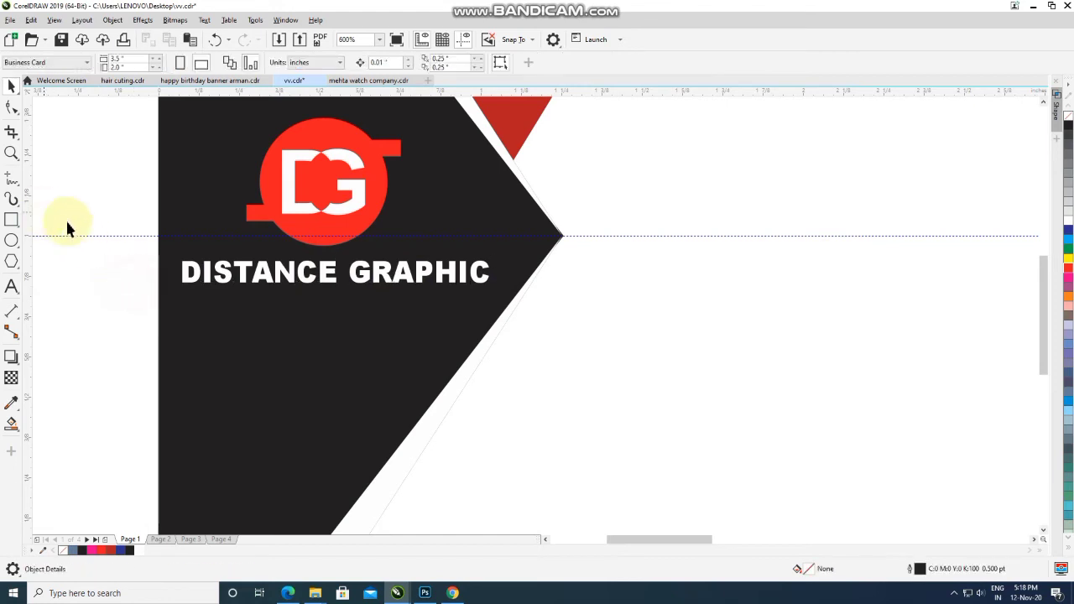
pyautogui.click(239, 273)
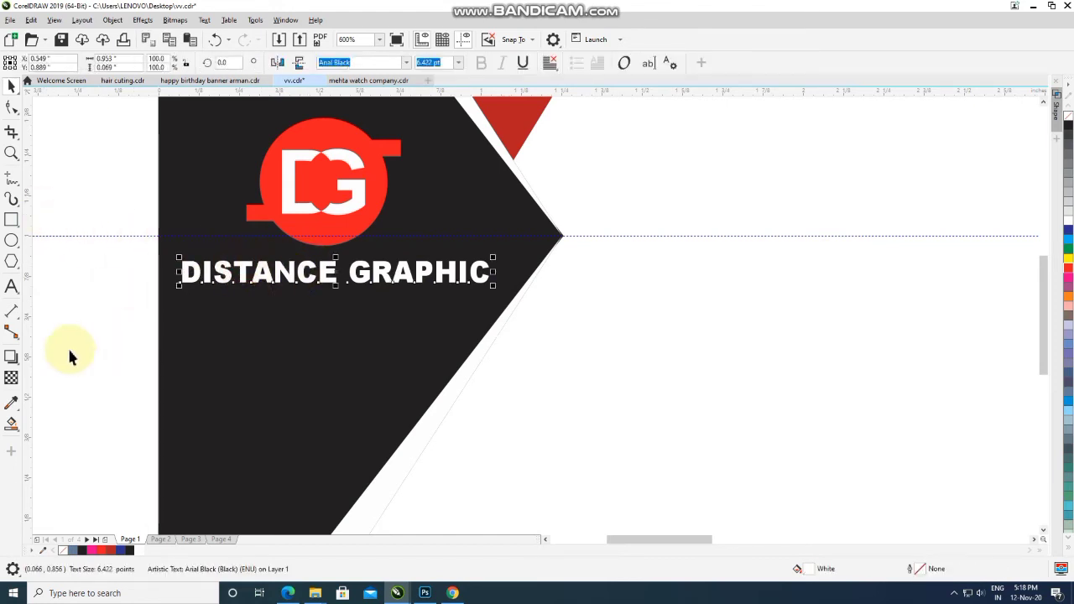
pyautogui.click(17, 361)
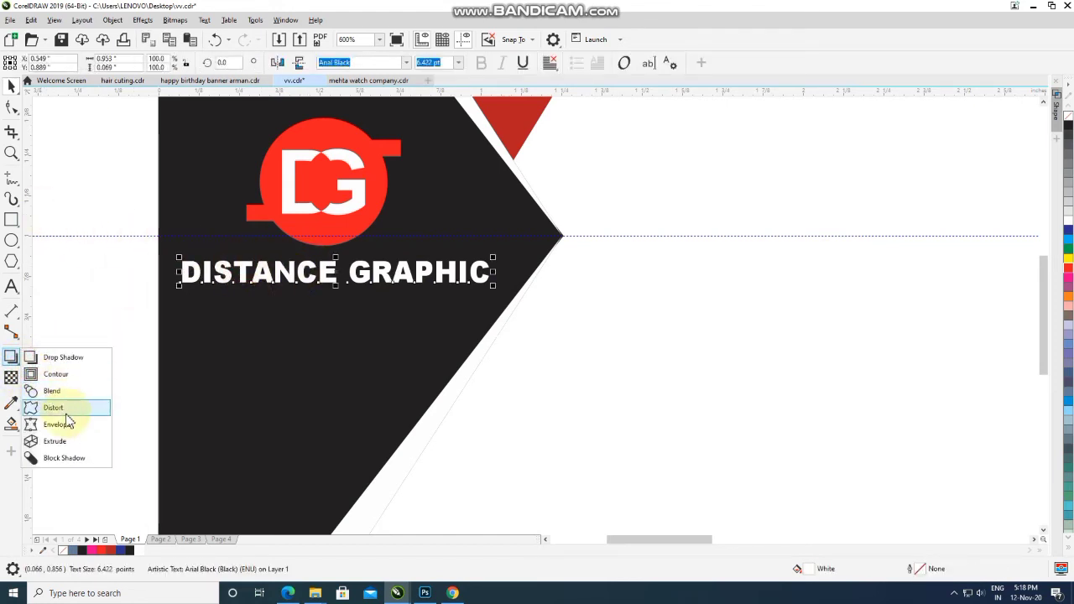
pyautogui.click(57, 424)
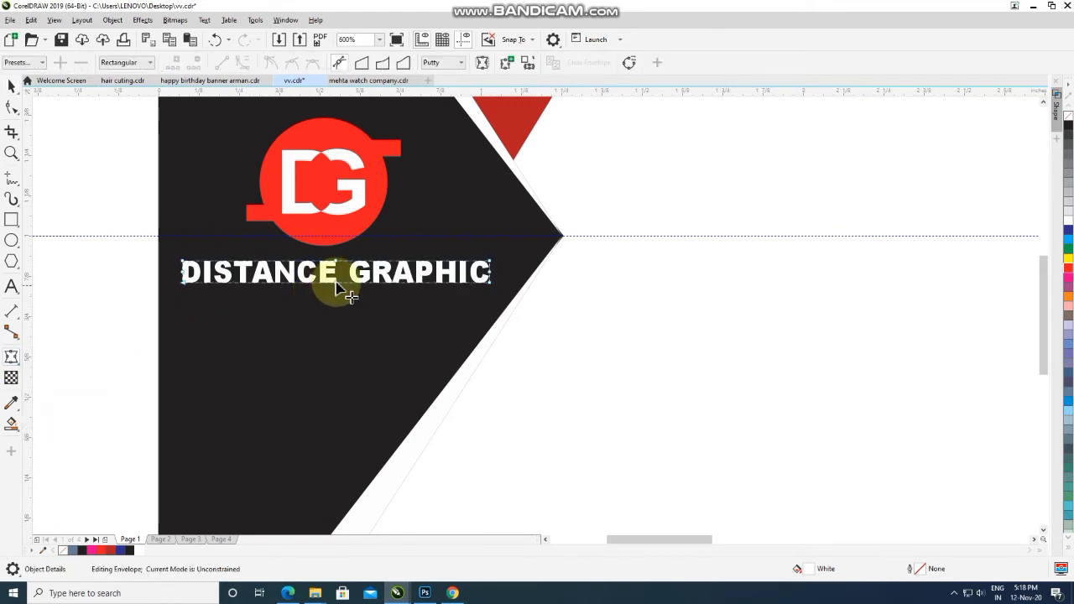
pyautogui.scroll(2, 344, 289)
pyautogui.moveTo(336, 283); pyautogui.dragTo(332, 272)
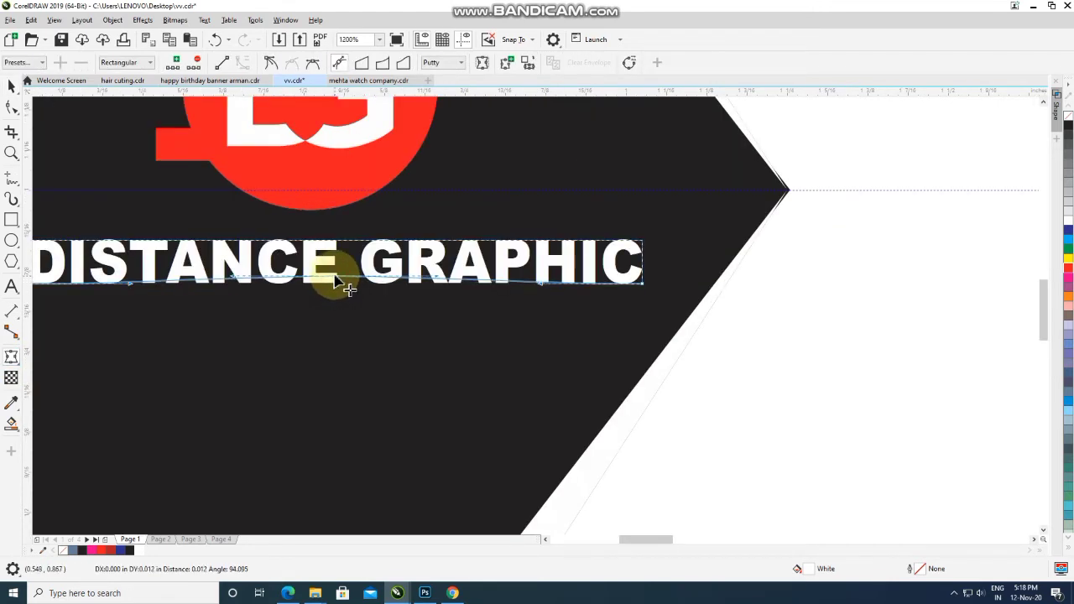
pyautogui.scroll(-2, 335, 281)
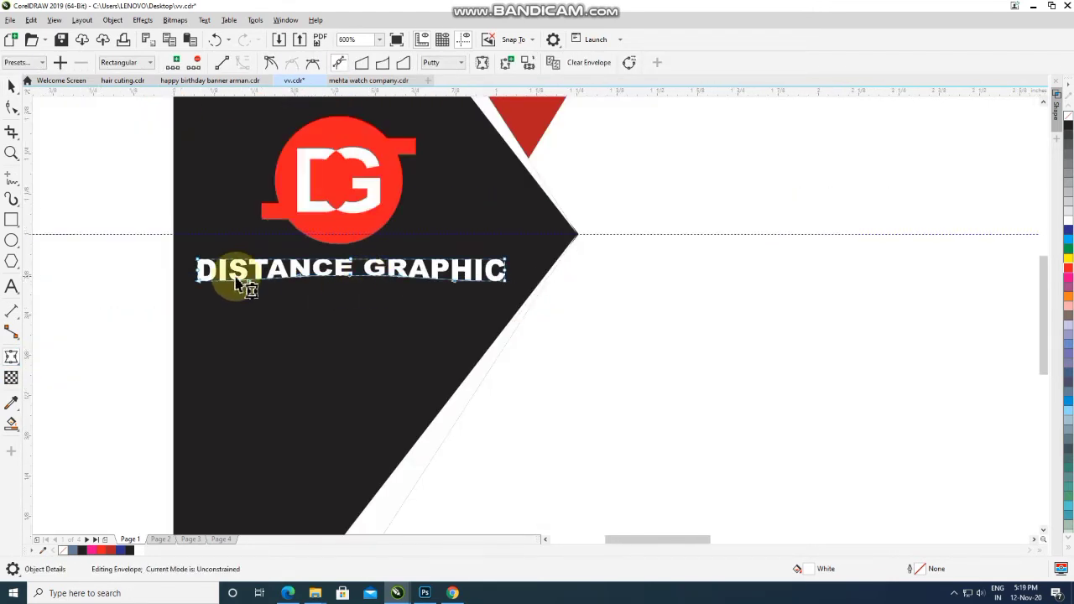
pyautogui.scroll(2, 244, 284)
pyautogui.moveTo(248, 288); pyautogui.dragTo(247, 310)
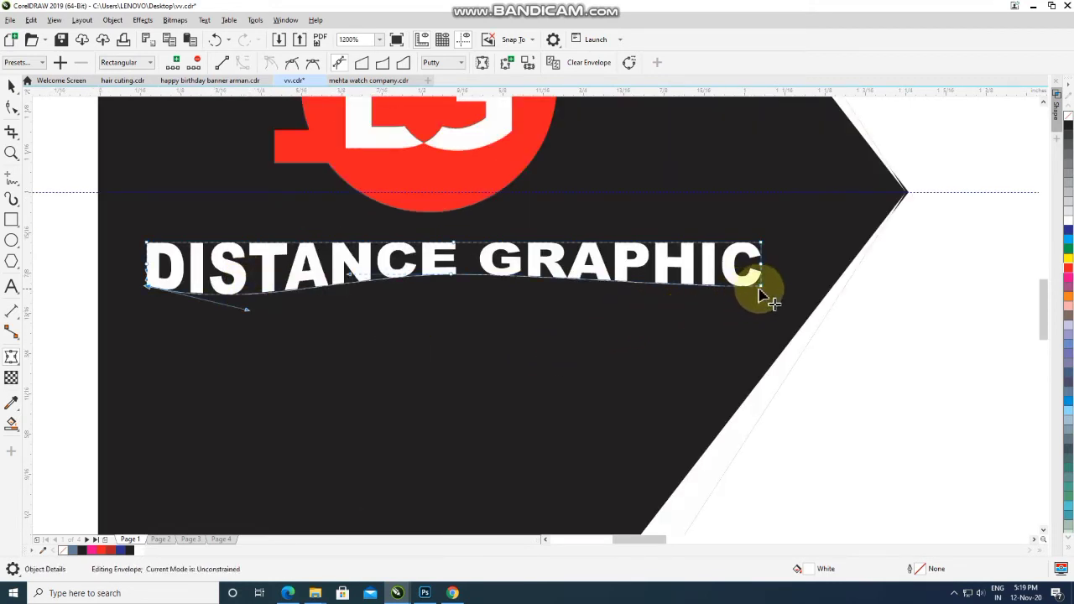
pyautogui.click(760, 288)
pyautogui.moveTo(658, 287); pyautogui.dragTo(658, 308)
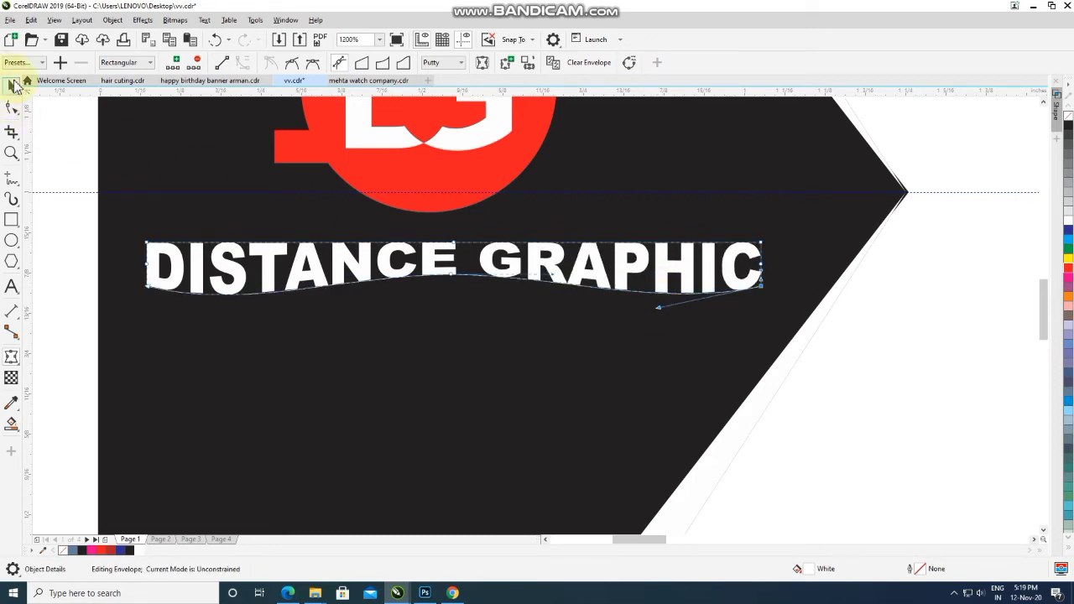
# - Stretch the enveloped DISTANCE GRAPHIC lettering slightly taller
pyautogui.click(13, 86)
pyautogui.scroll(-2, 458, 300)
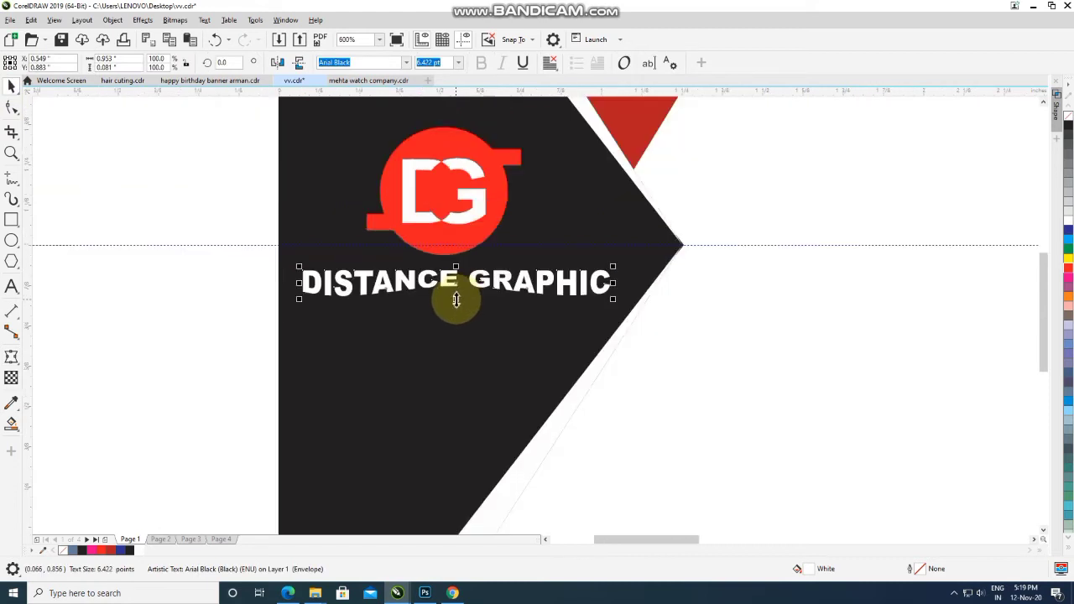
pyautogui.moveTo(455, 299); pyautogui.dragTo(457, 310)
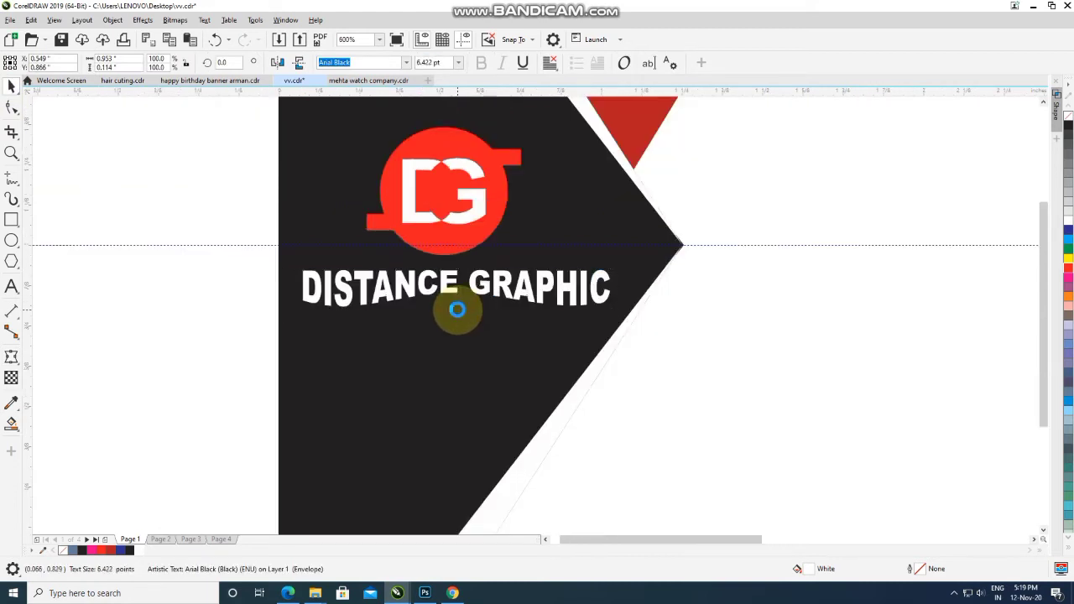
pyautogui.scroll(-2, 455, 310)
pyautogui.click(360, 310)
pyautogui.scroll(-2, 223, 277)
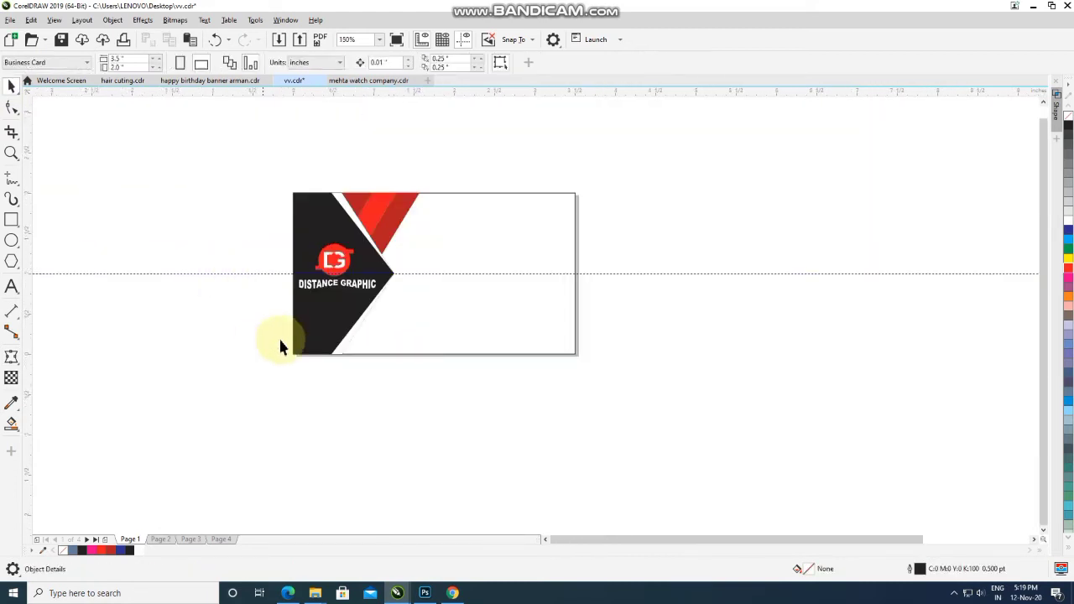
pyautogui.click(282, 351)
pyautogui.scroll(-2, 167, 296)
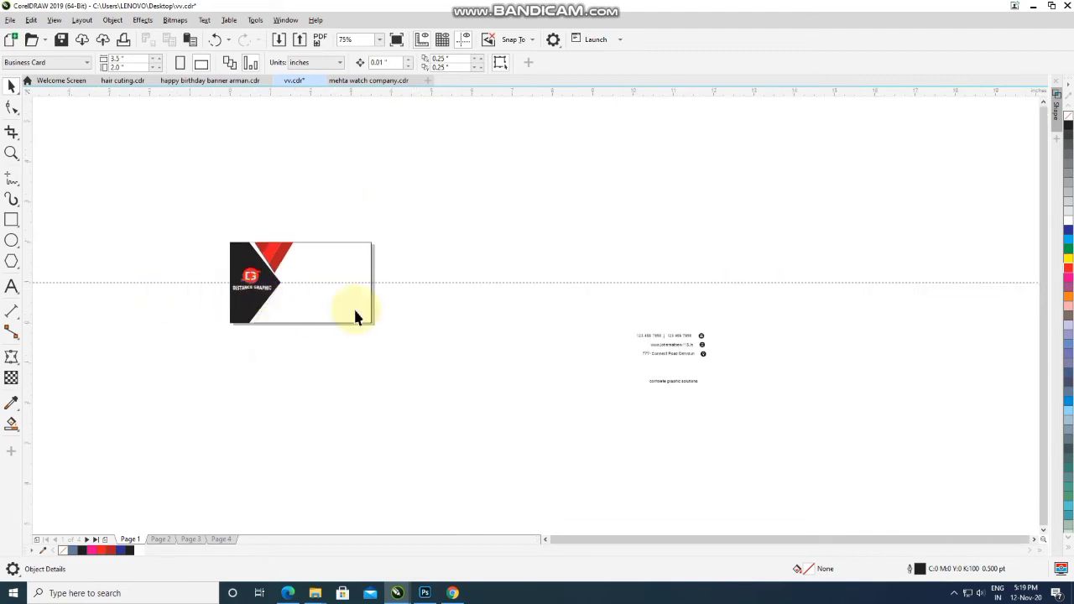
pyautogui.scroll(2, 669, 382)
# - Convert the tagline to uppercase 'COMPLETE GRAPHIC SOLUTIONS'
pyautogui.click(668, 382)
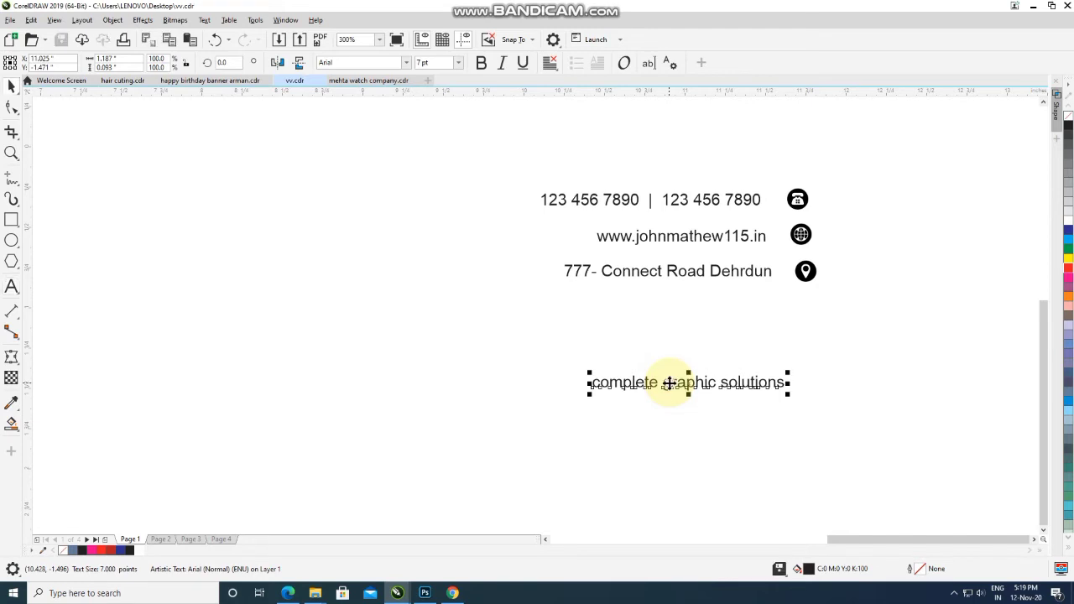
pyautogui.tripleClick(668, 384)
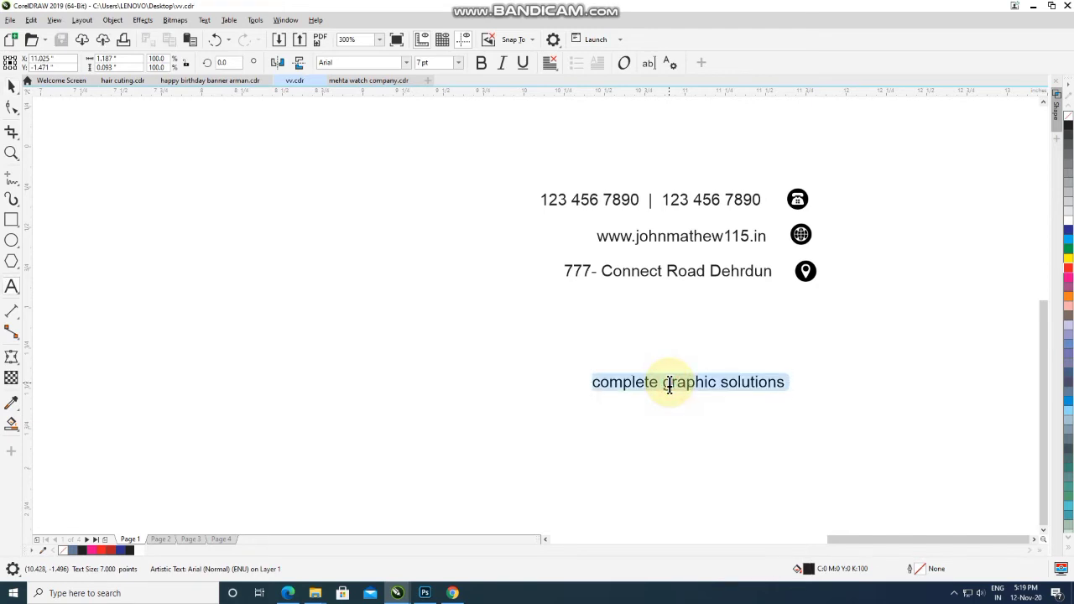
pyautogui.hotkey('shift', 'F3')
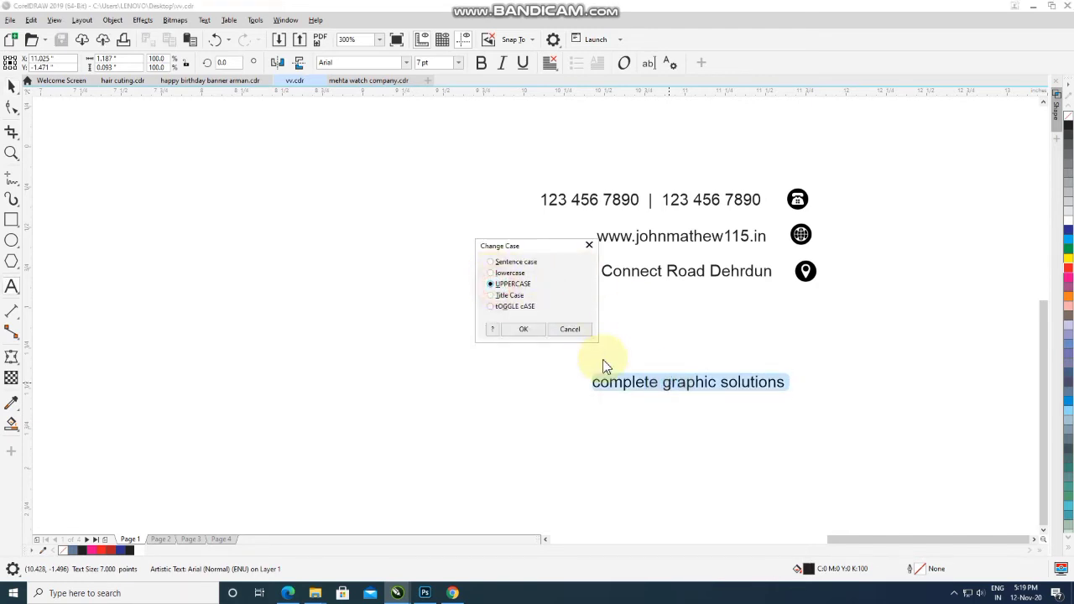
pyautogui.click(522, 329)
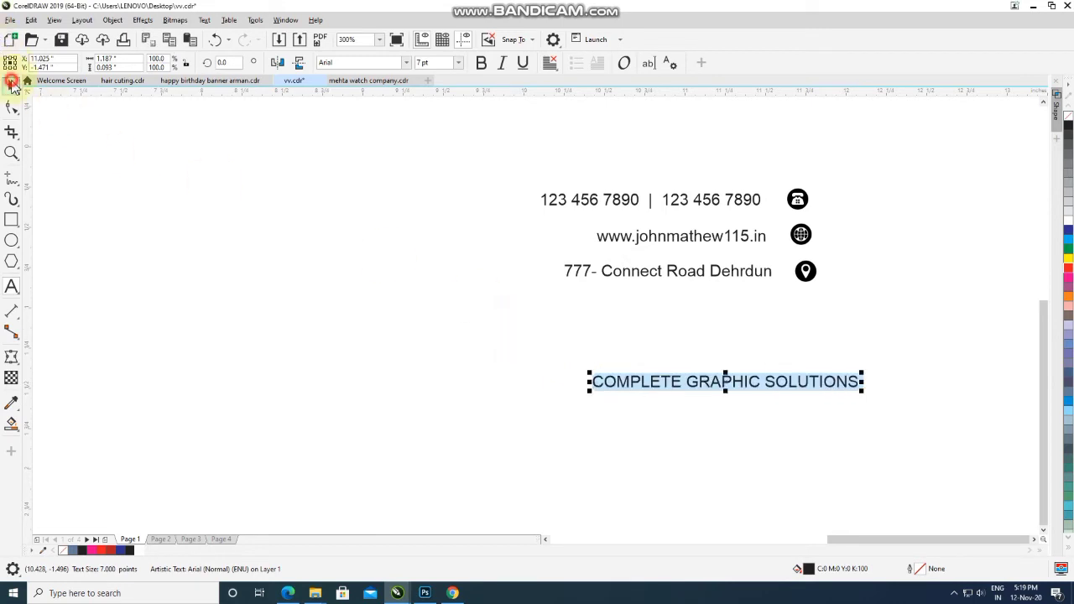
pyautogui.click(12, 86)
# - Bold the slogan, move it onto the card and scale it to about 2.858 pt under DISTANCE GRAPHIC
pyautogui.click(480, 63)
pyautogui.scroll(-2, 780, 300)
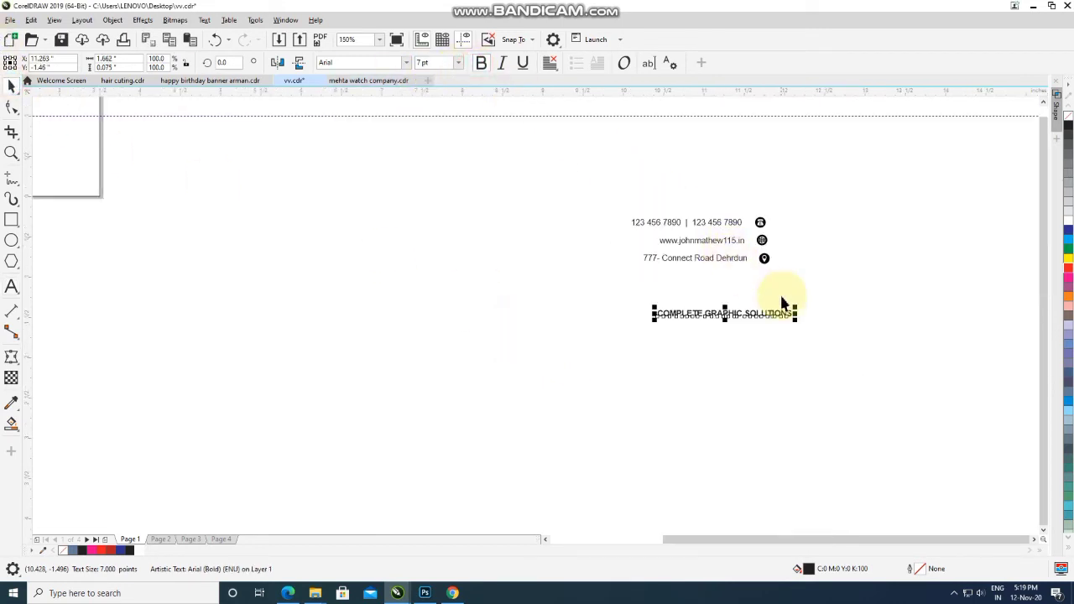
pyautogui.scroll(-2, 787, 303)
pyautogui.moveTo(755, 306); pyautogui.dragTo(334, 222)
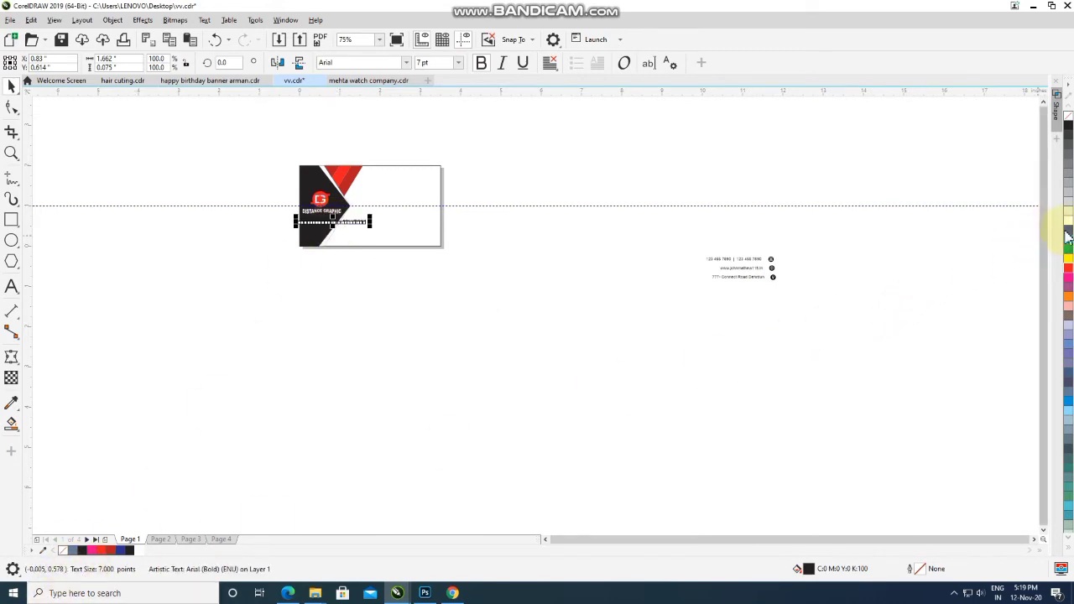
pyautogui.scroll(2, 243, 222)
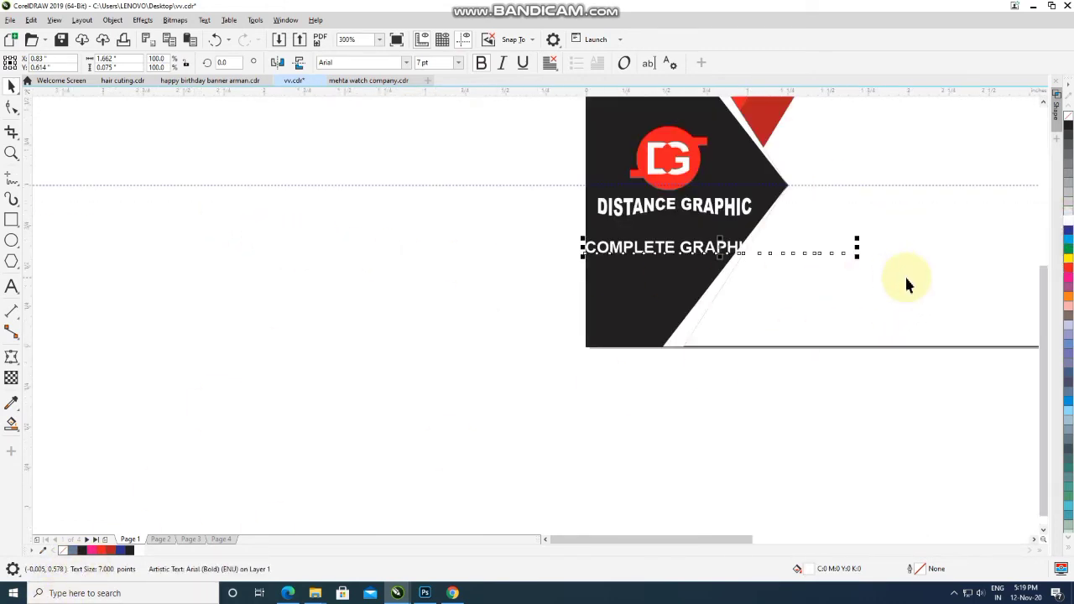
pyautogui.moveTo(858, 253); pyautogui.dragTo(774, 266)
pyautogui.moveTo(688, 250); pyautogui.dragTo(638, 212)
pyautogui.scroll(2, 667, 245)
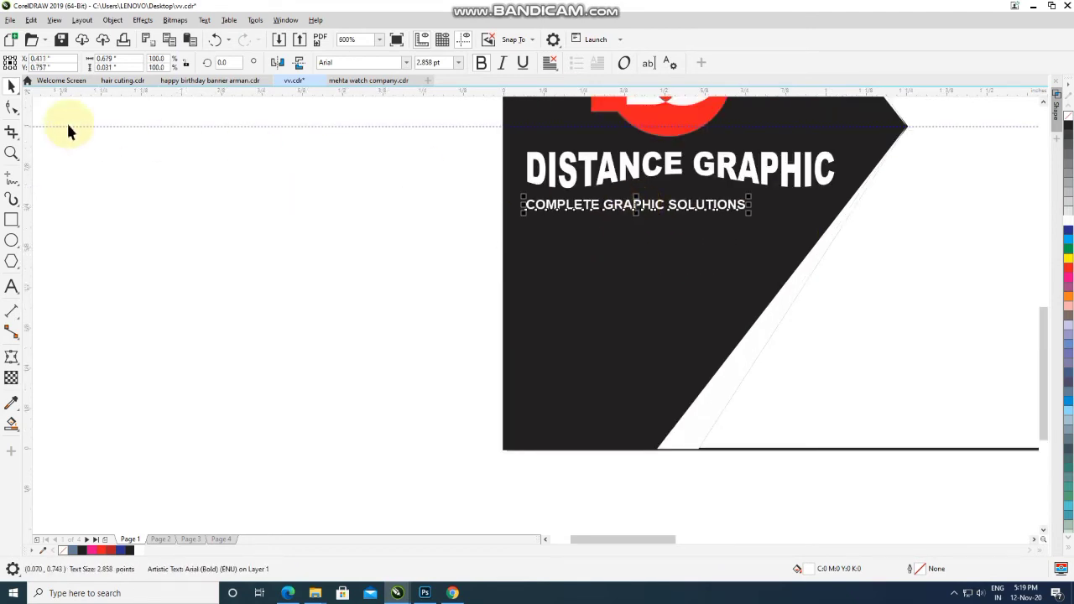
# - Widen the slogan's letter spacing with the Shape tool so it matches the title's width
pyautogui.click(18, 111)
pyautogui.moveTo(751, 214); pyautogui.dragTo(850, 227)
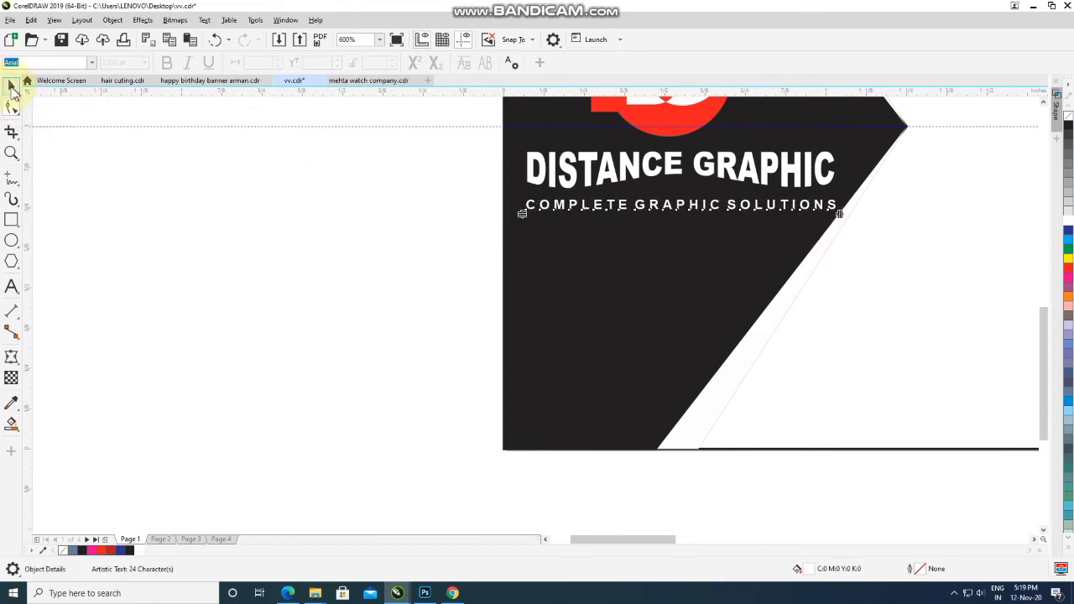
pyautogui.click(170, 294)
pyautogui.scroll(-2, 210, 289)
pyautogui.scroll(-2, 486, 254)
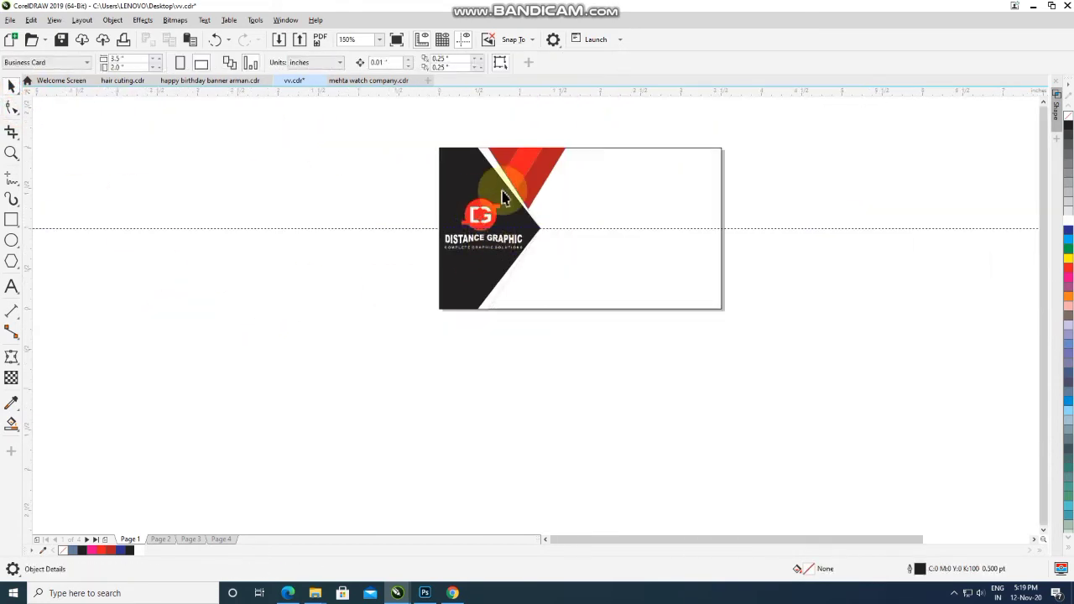
pyautogui.scroll(2, 501, 189)
pyautogui.scroll(-2, 424, 209)
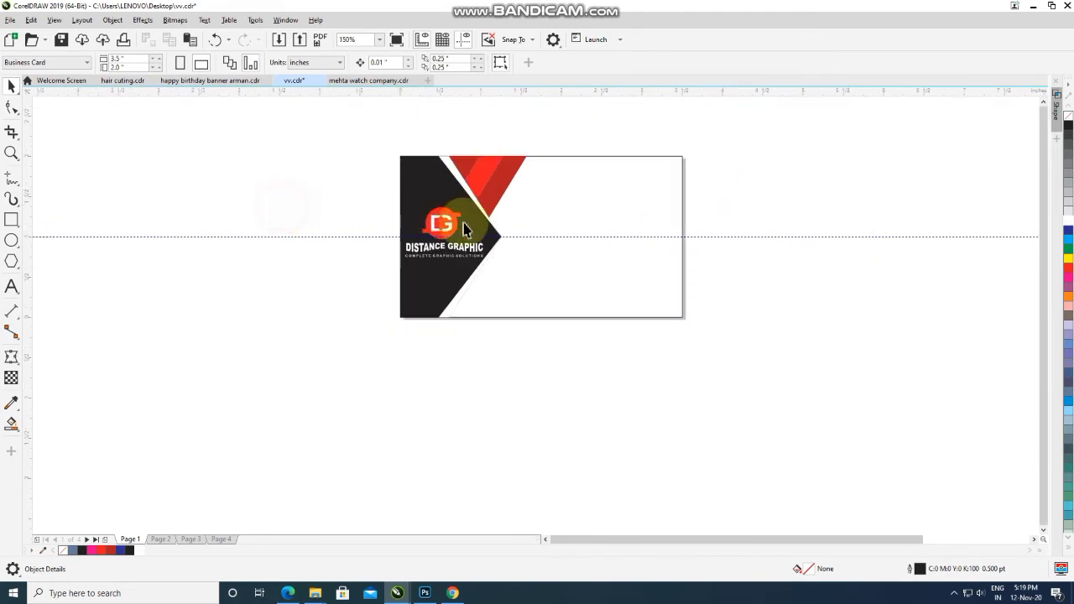
# - Select the DG logo together with the DISTANCE GRAPHIC title, then clear the selection
pyautogui.moveTo(355, 191)
pyautogui.mouseDown()
pyautogui.moveTo(492, 241)
pyautogui.moveTo(447, 234)
pyautogui.mouseUp()
pyautogui.scroll(2, 467, 246)
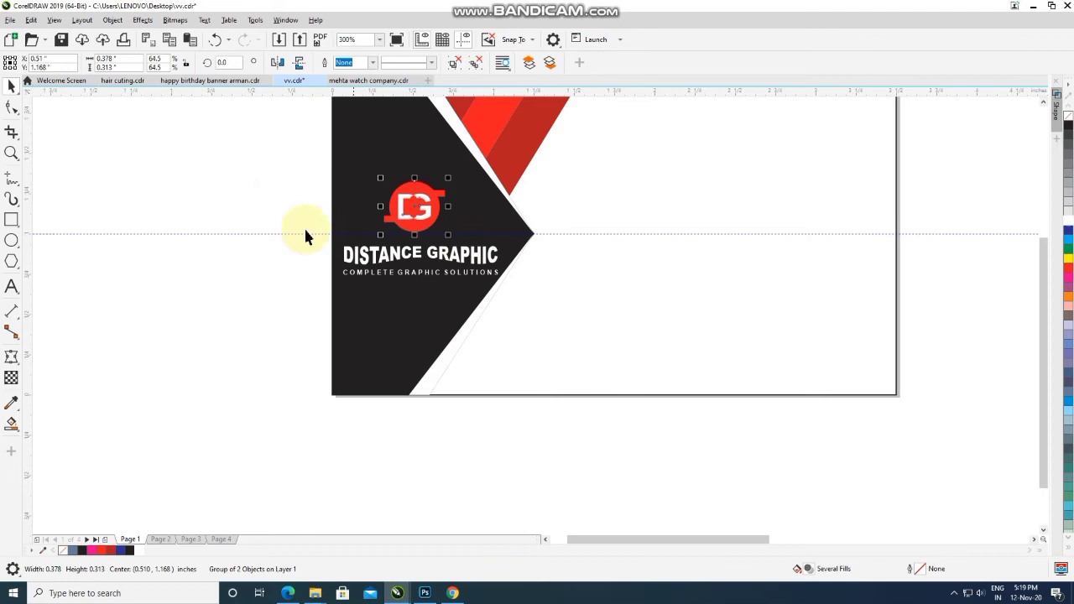
pyautogui.keyDown('shift'); pyautogui.click(419, 256); pyautogui.keyUp('shift')
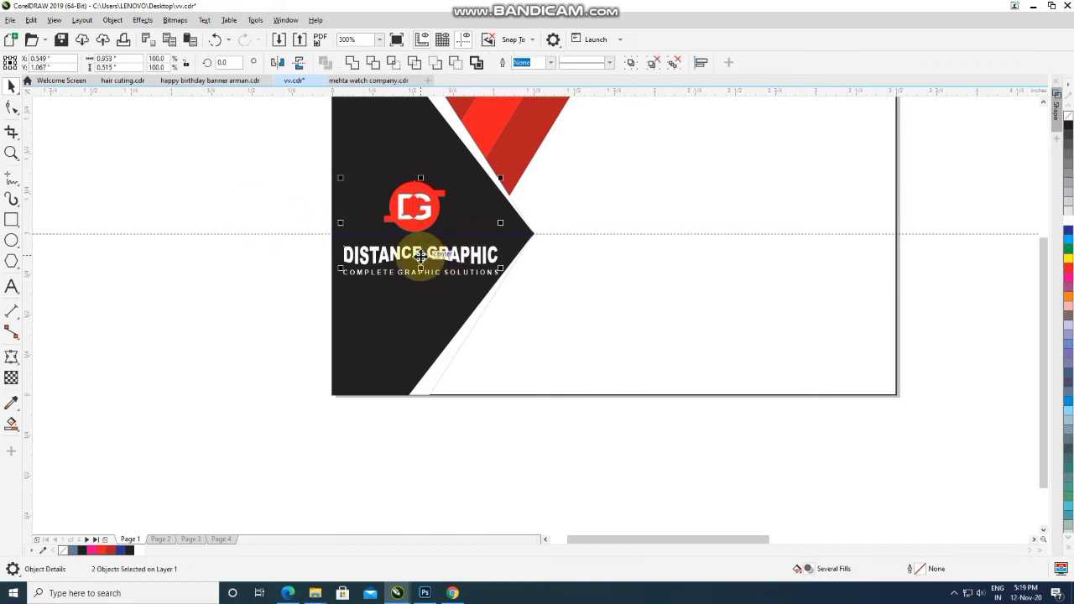
pyautogui.click(257, 266)
pyautogui.scroll(-1, 256, 267)
pyautogui.scroll(-1, 257, 267)
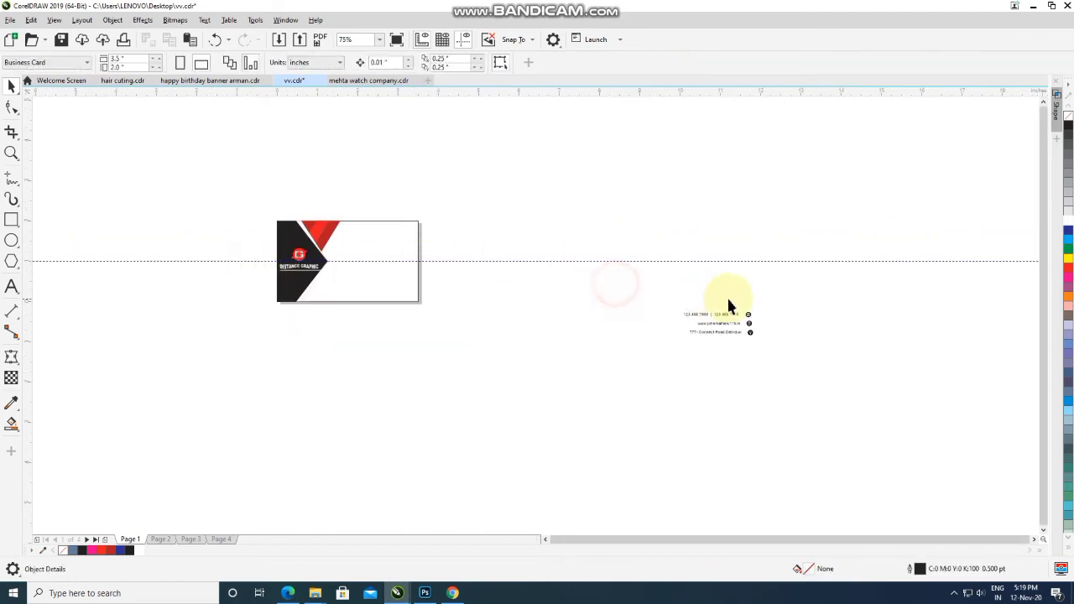
pyautogui.scroll(1, 457, 249)
pyautogui.scroll(-1, 263, 260)
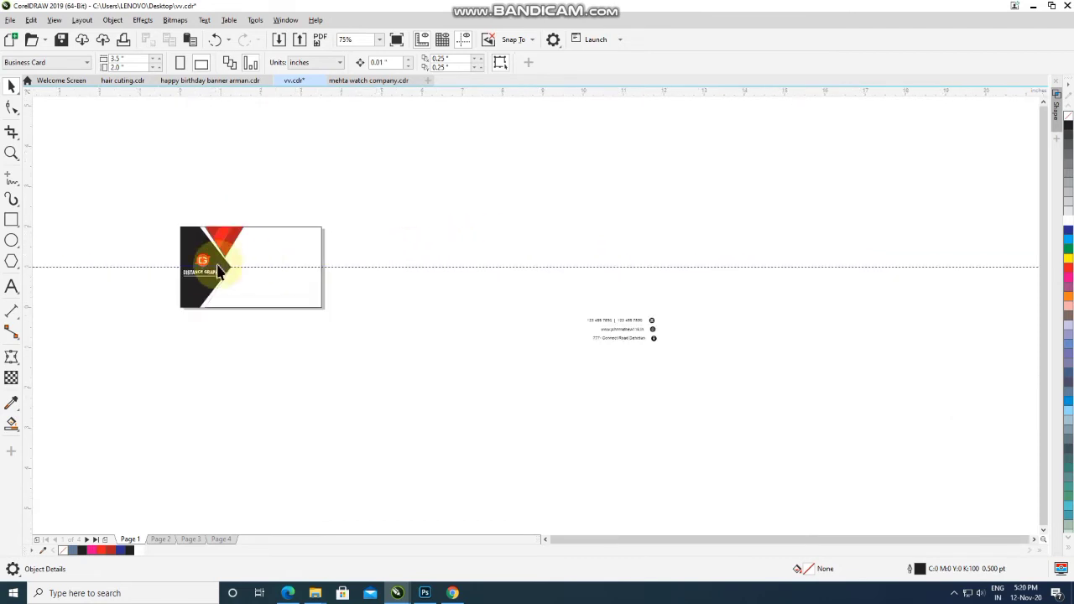
pyautogui.scroll(1, 202, 269)
# - Copy the title and slogan onto the white right half and colour them red (C0 M100 Y100 K0)
pyautogui.moveTo(138, 275)
pyautogui.mouseDown()
pyautogui.moveTo(251, 296)
pyautogui.moveTo(419, 264)
pyautogui.moveTo(412, 239)
pyautogui.mouseUp()
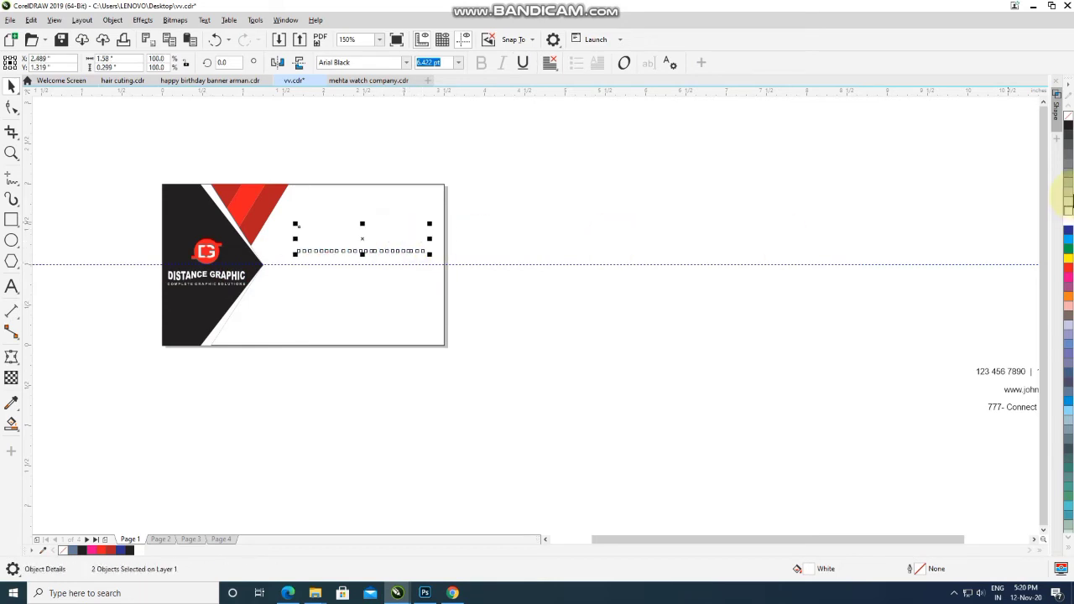
pyautogui.click(1068, 267)
pyautogui.click(609, 191)
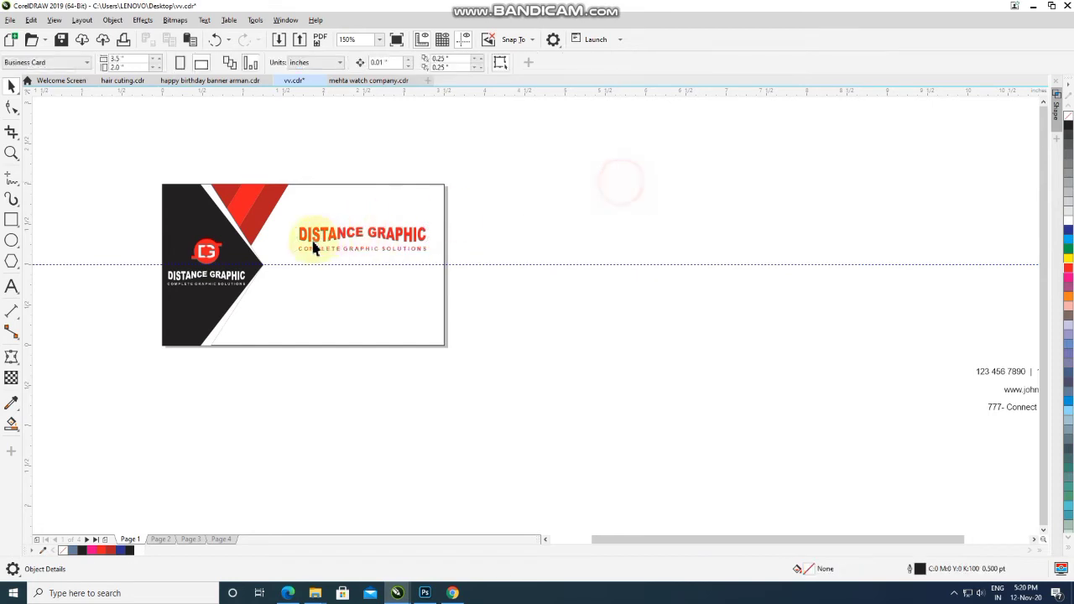
# - Nudge the red title and slogan slightly to the right
pyautogui.scroll(3, 288, 238)
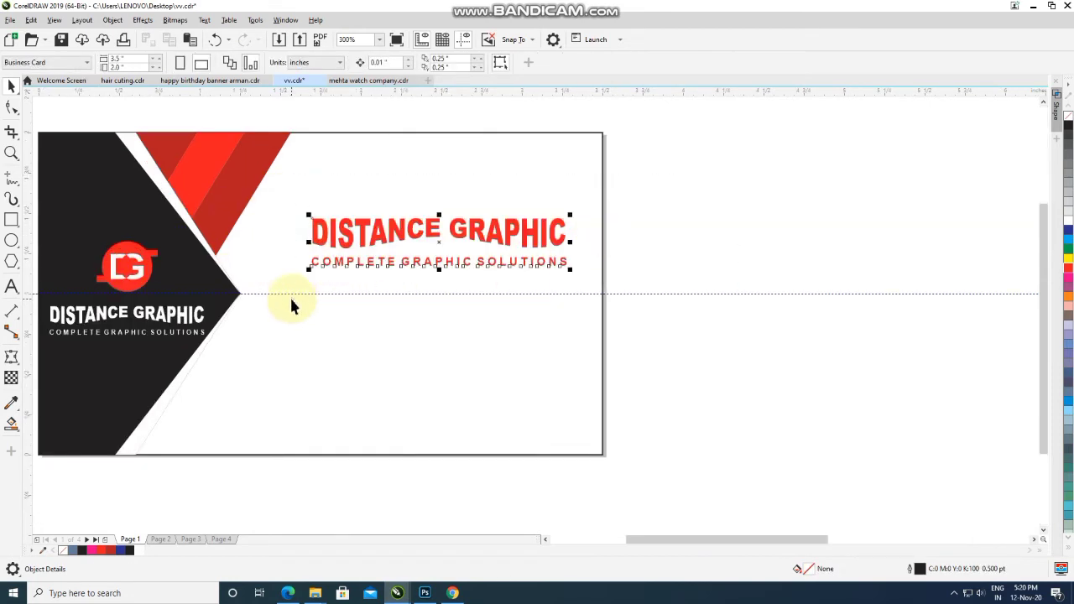
pyautogui.click(341, 268)
pyautogui.click(348, 270)
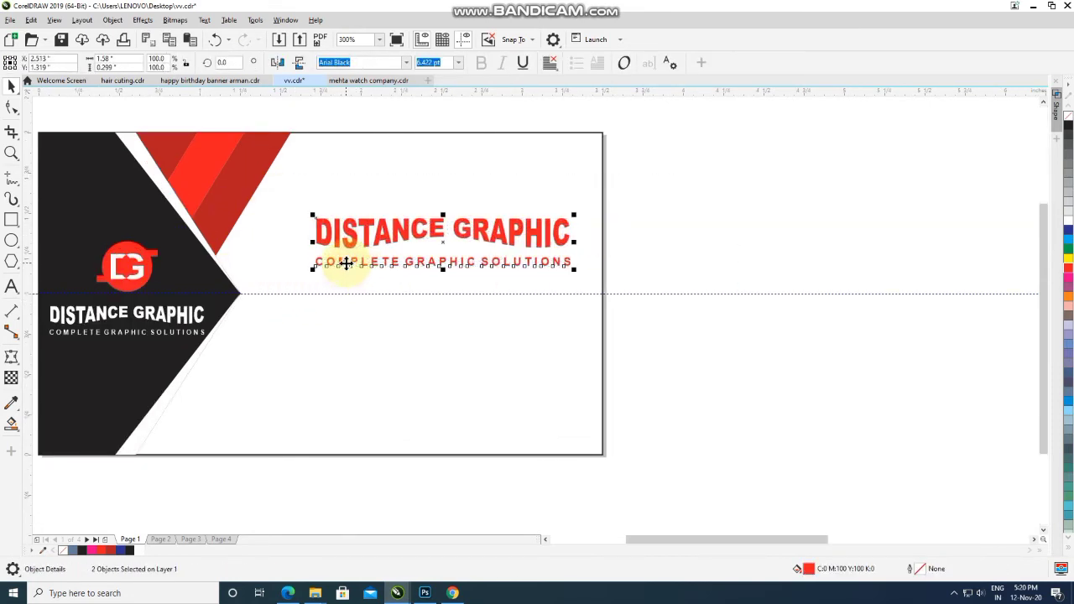
pyautogui.scroll(-2, 348, 263)
pyautogui.click(577, 228)
pyautogui.scroll(-2, 383, 263)
# - Move the phone, globe and location icons onto the card's right side
pyautogui.scroll(2, 748, 307)
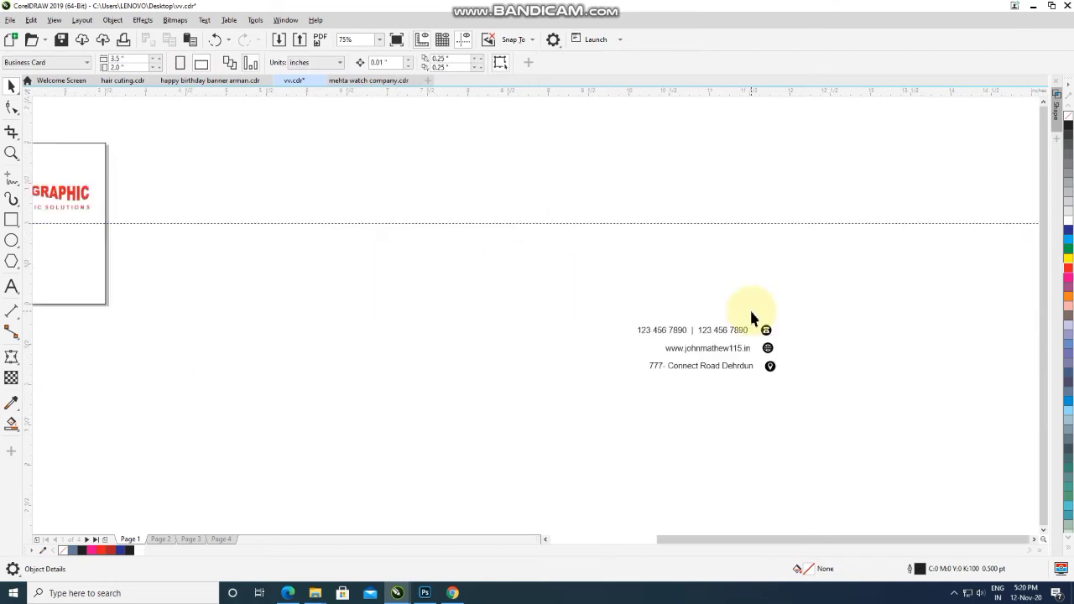
pyautogui.scroll(2, 755, 334)
pyautogui.moveTo(747, 309); pyautogui.dragTo(813, 436)
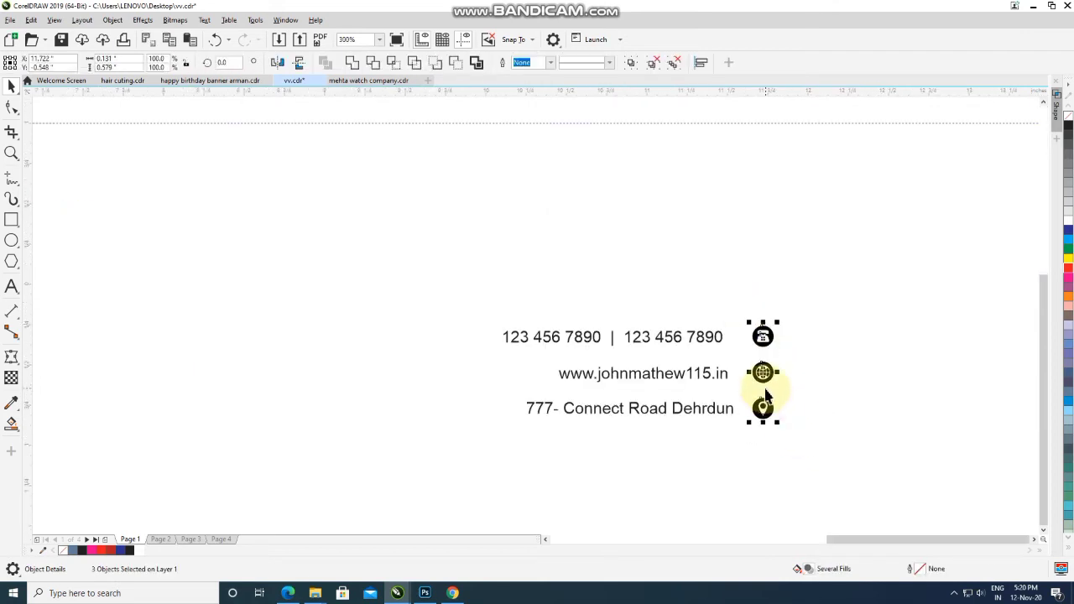
pyautogui.scroll(-1, 765, 394)
pyautogui.scroll(-1, 764, 381)
pyautogui.moveTo(763, 382); pyautogui.dragTo(422, 352)
pyautogui.scroll(2, 421, 352)
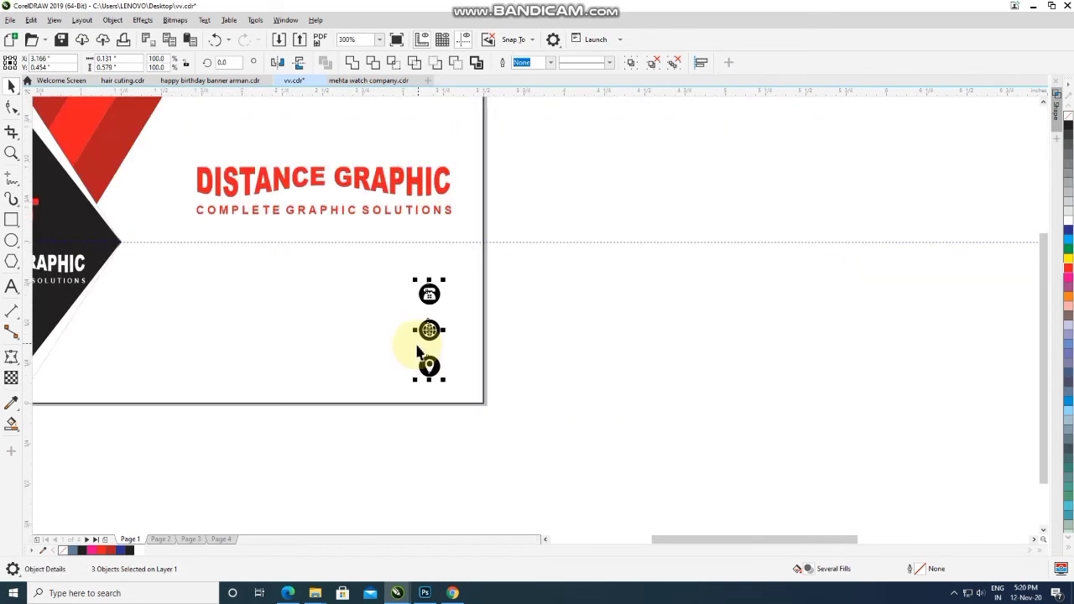
pyautogui.click(456, 311)
pyautogui.scroll(2, 445, 312)
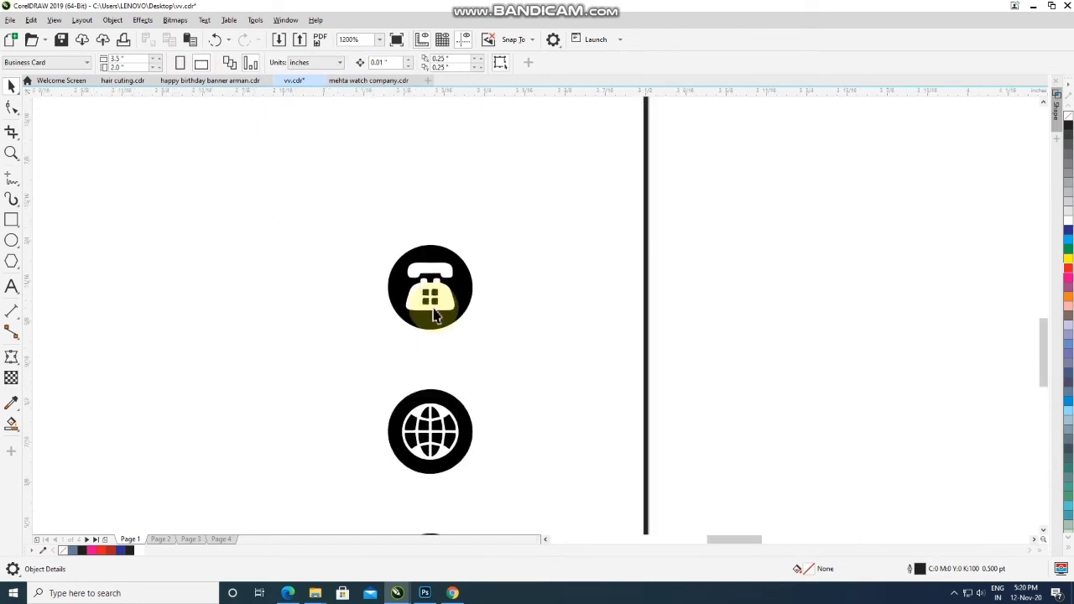
# - Try a solid red fill on the phone icon, then undo it
pyautogui.click(423, 319)
pyautogui.click(100, 550)
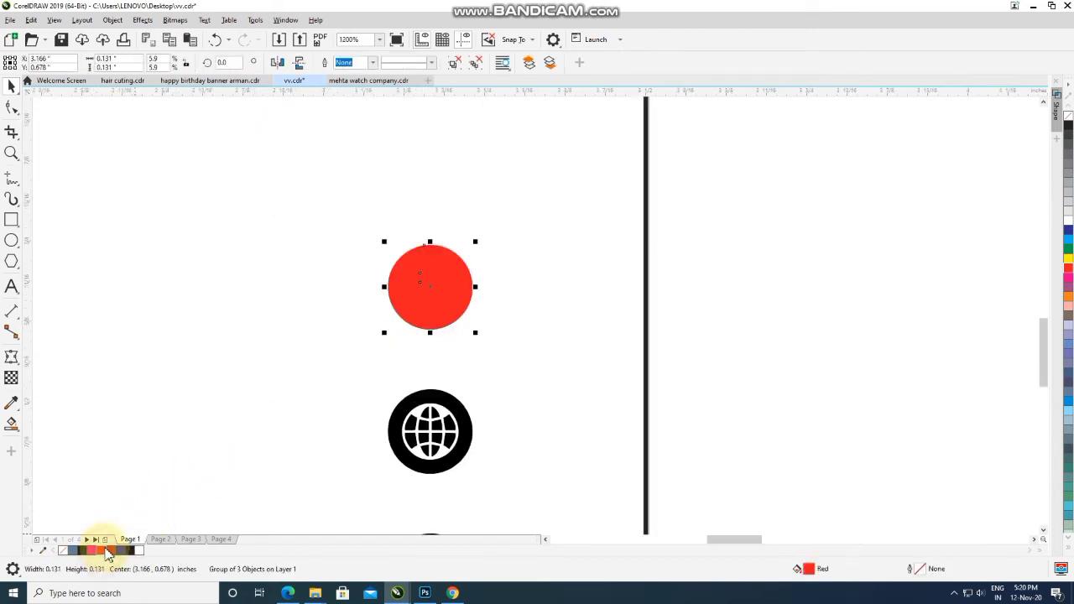
pyautogui.hotkey('ctrl', 'z')
pyautogui.scroll(-1, 487, 204)
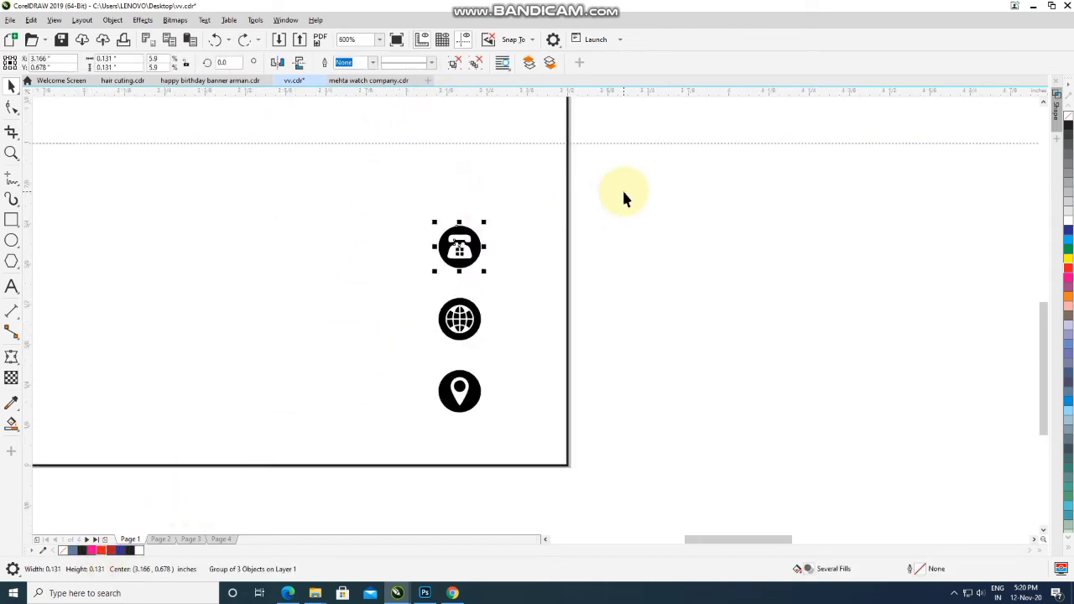
pyautogui.moveTo(621, 188); pyautogui.dragTo(375, 471)
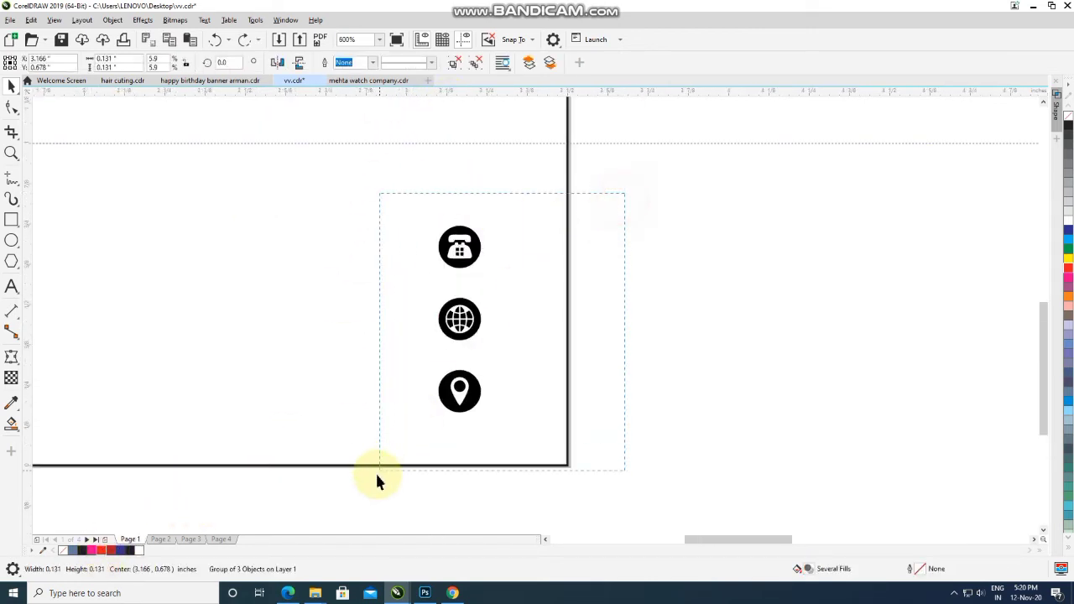
pyautogui.click(490, 262)
# - Colour the circles of the phone, globe and location pin icons red
pyautogui.click(445, 255)
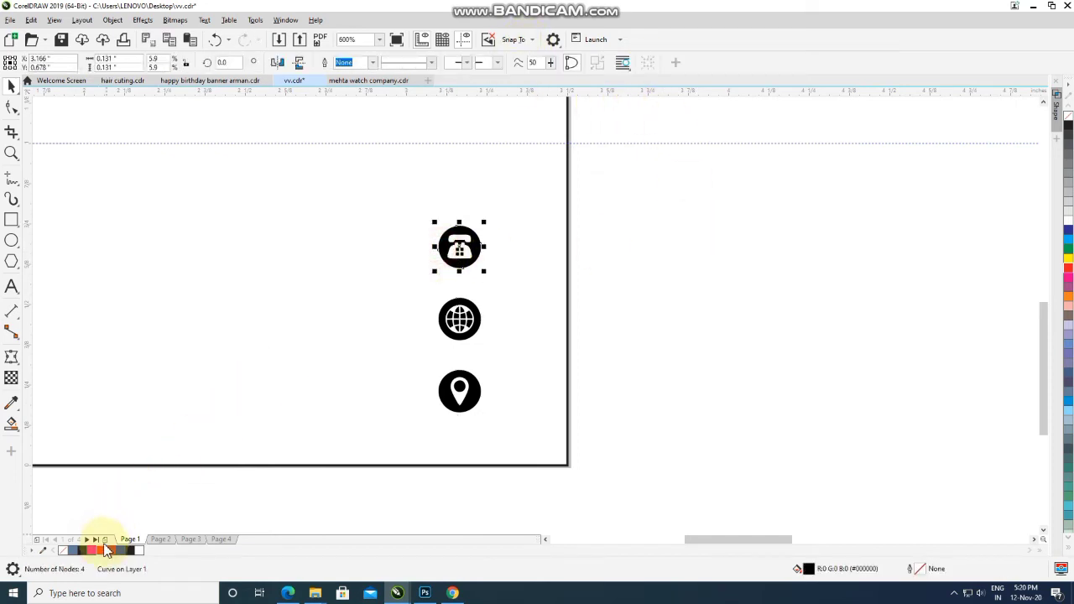
pyautogui.click(101, 551)
pyautogui.scroll(2, 452, 362)
pyautogui.click(471, 321)
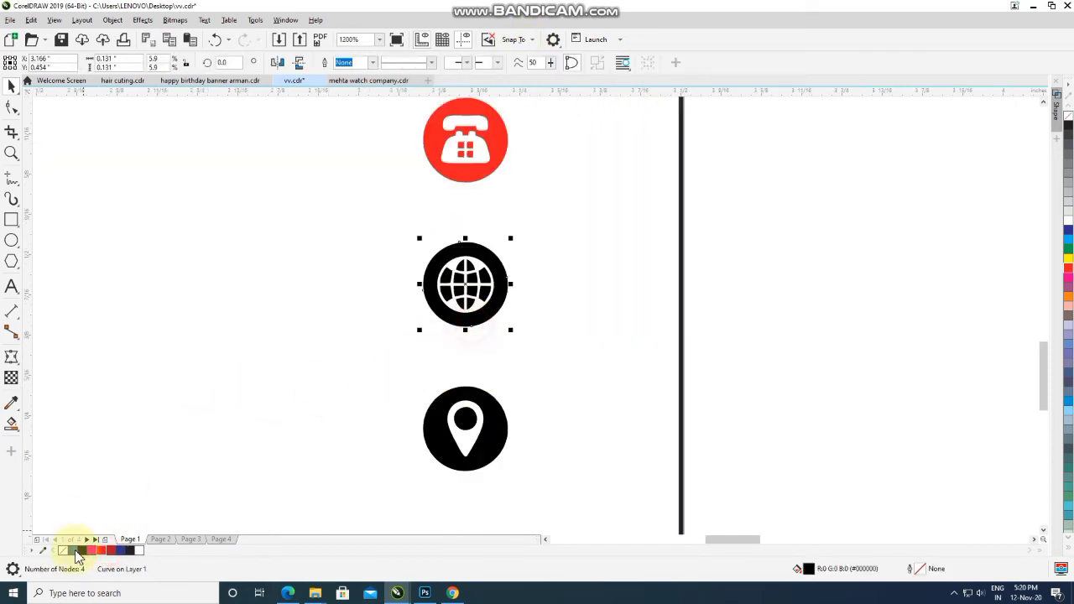
pyautogui.click(110, 550)
pyautogui.click(467, 463)
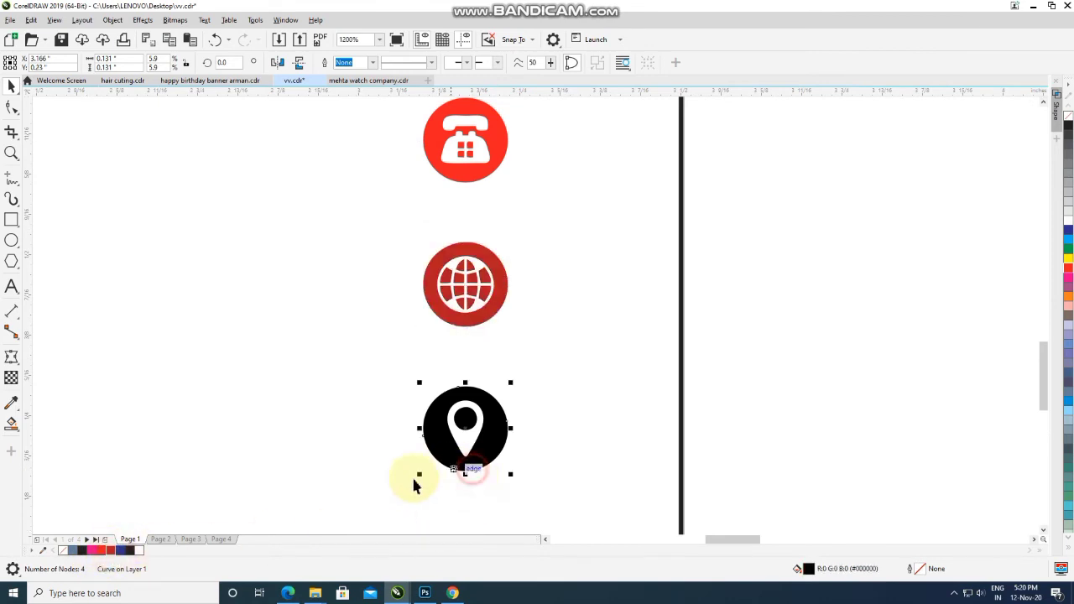
pyautogui.click(105, 550)
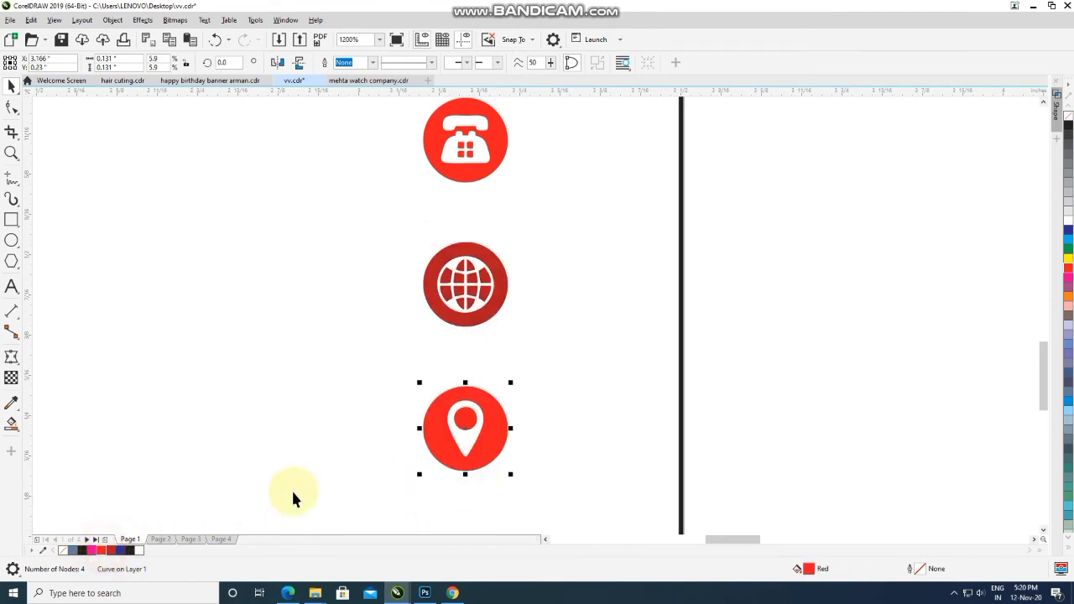
pyautogui.scroll(-2, 420, 444)
pyautogui.scroll(-2, 420, 445)
pyautogui.click(527, 411)
# - Group the globe icon's parts into one object
pyautogui.scroll(1, 453, 408)
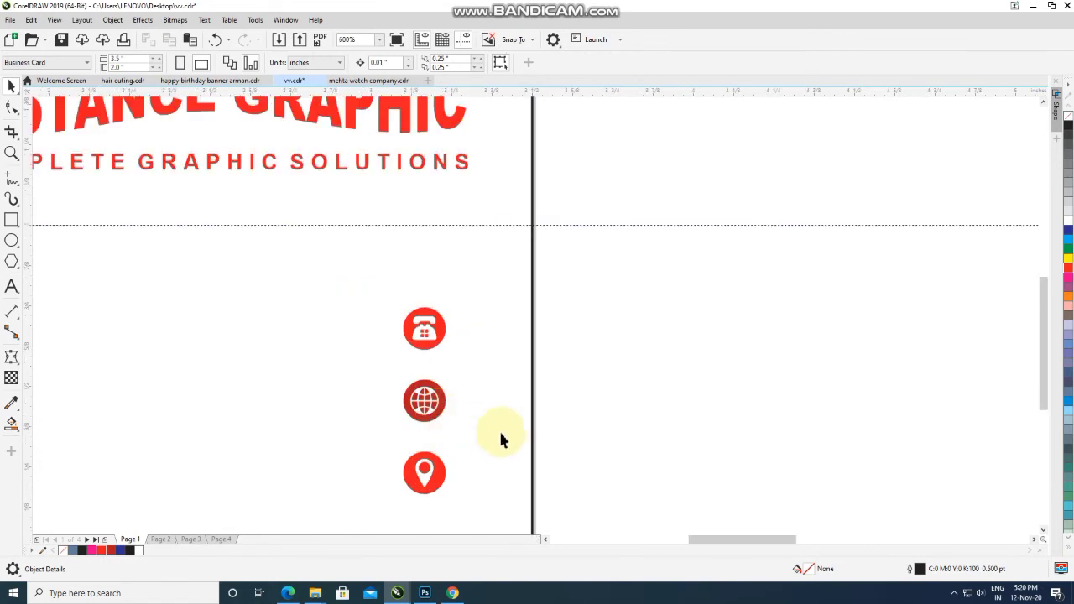
pyautogui.moveTo(654, 264); pyautogui.dragTo(352, 370)
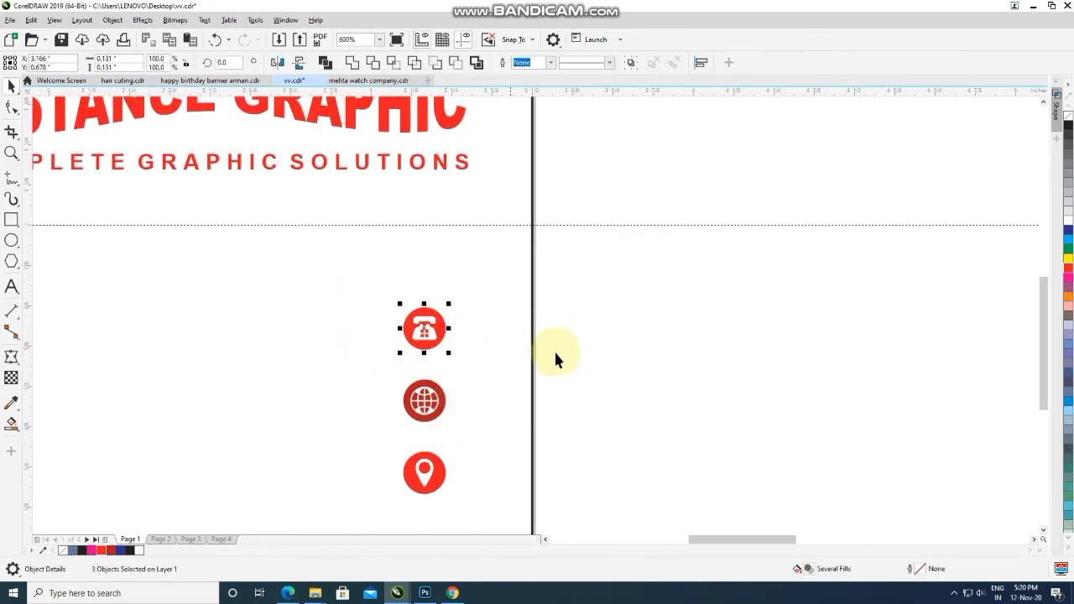
pyautogui.moveTo(556, 355)
pyautogui.mouseDown()
pyautogui.moveTo(470, 422)
pyautogui.moveTo(359, 443)
pyautogui.mouseUp()
pyautogui.hotkey('ctrl', 'g')
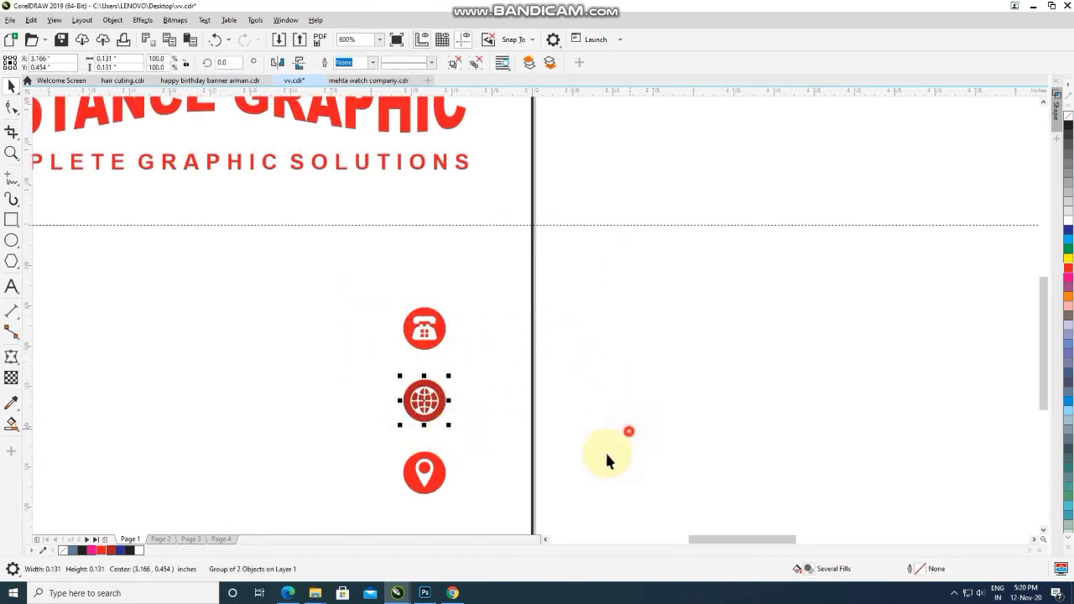
pyautogui.moveTo(359, 522); pyautogui.dragTo(389, 503)
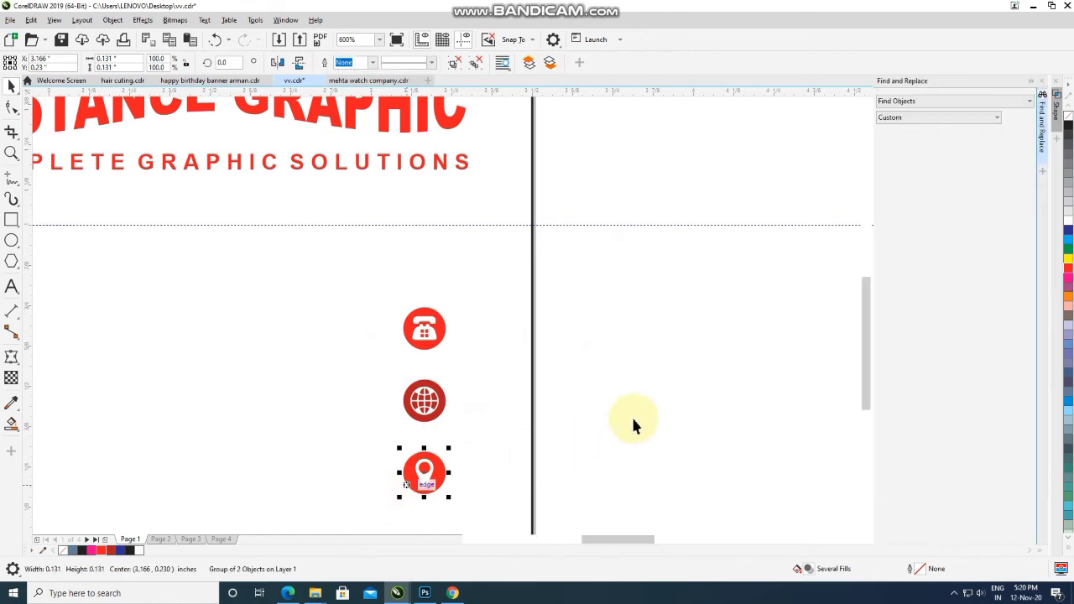
pyautogui.hotkey('ctrl', 'f')
pyautogui.click(665, 408)
# - Move the globe and location icons upward into a tighter column with the phone icon
pyautogui.click(337, 401)
pyautogui.scroll(2, 337, 403)
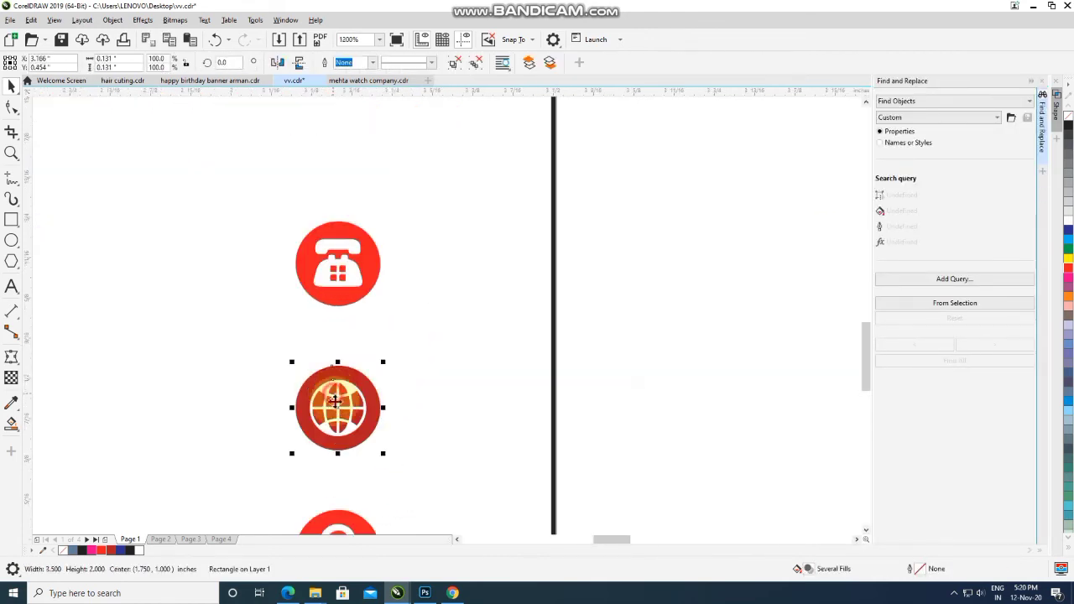
pyautogui.moveTo(340, 420); pyautogui.dragTo(341, 396)
pyautogui.scroll(-2, 339, 393)
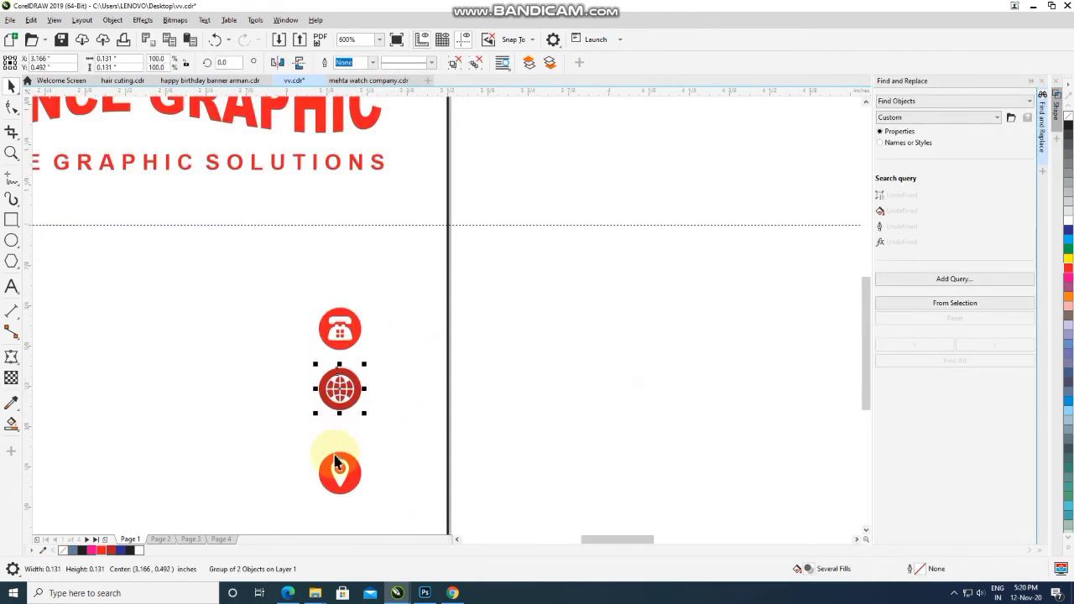
pyautogui.moveTo(336, 469); pyautogui.dragTo(336, 441)
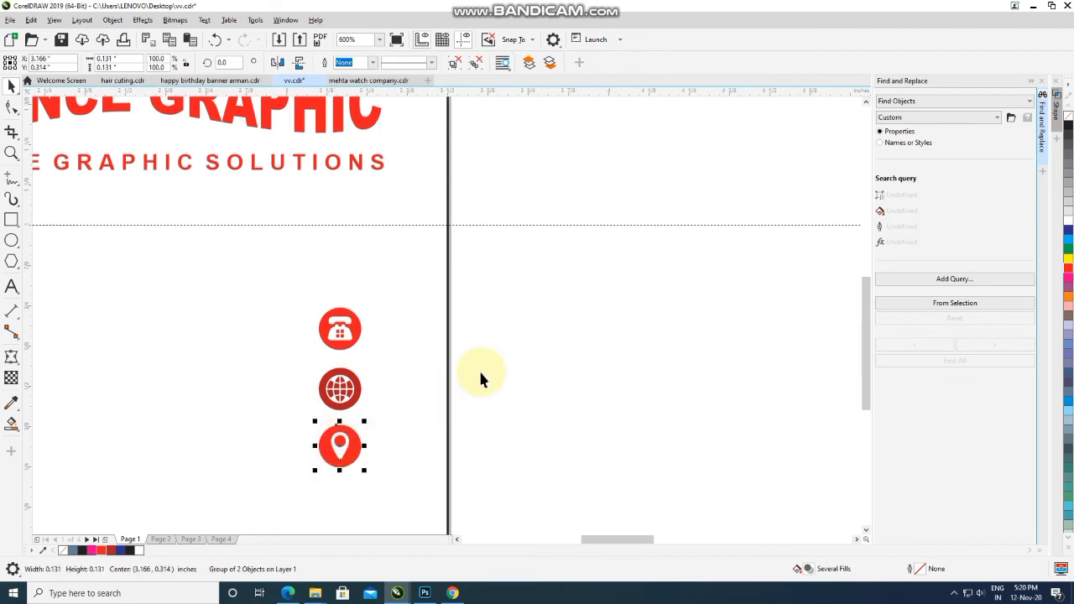
pyautogui.moveTo(467, 268); pyautogui.dragTo(275, 490)
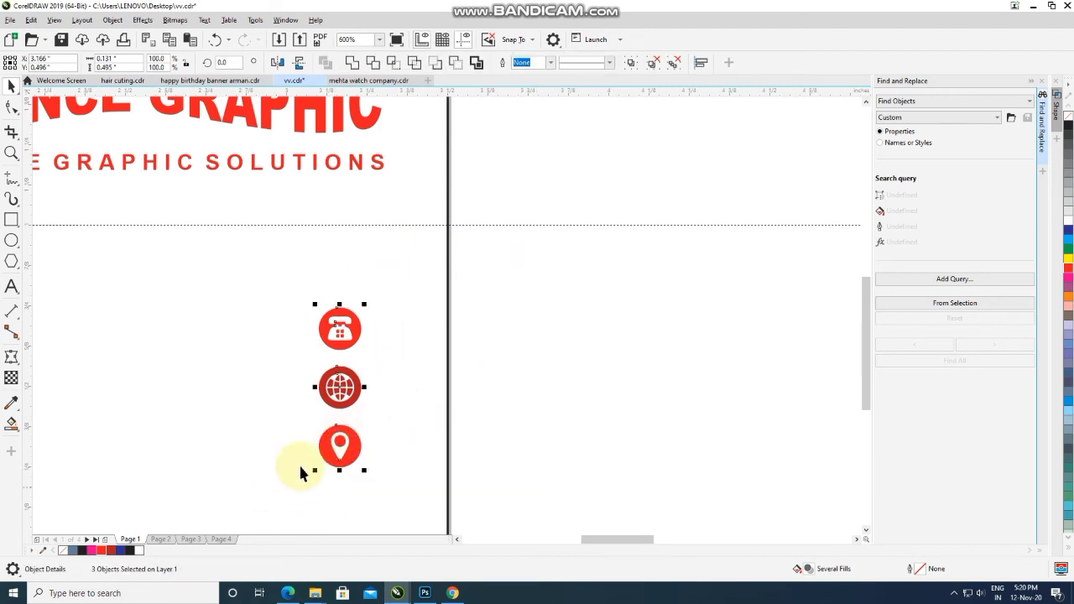
pyautogui.scroll(-2, 328, 445)
pyautogui.scroll(-2, 467, 424)
pyautogui.scroll(-2, 386, 393)
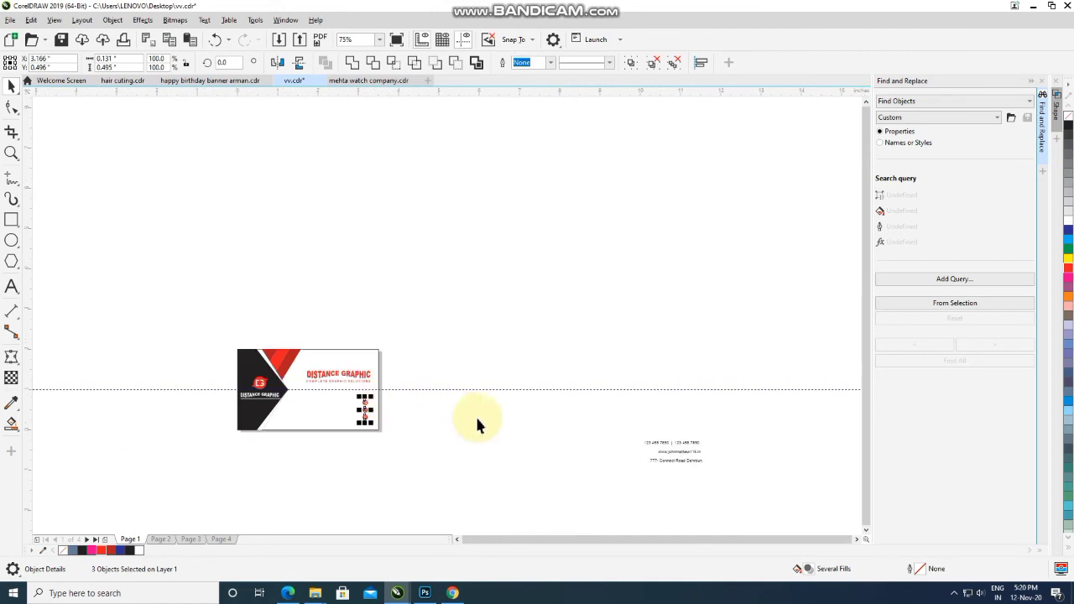
# - Bold the phone, website and address lines and drag them to the card's lower right
pyautogui.click(653, 450)
pyautogui.scroll(2, 656, 445)
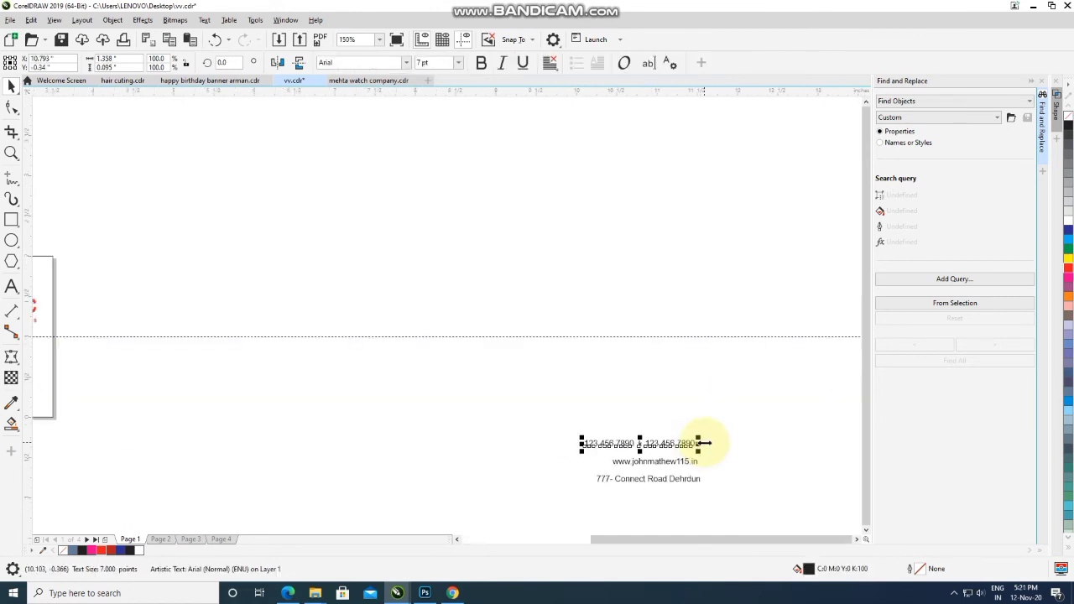
pyautogui.keyDown('shift'); pyautogui.click(639, 463); pyautogui.keyUp('shift')
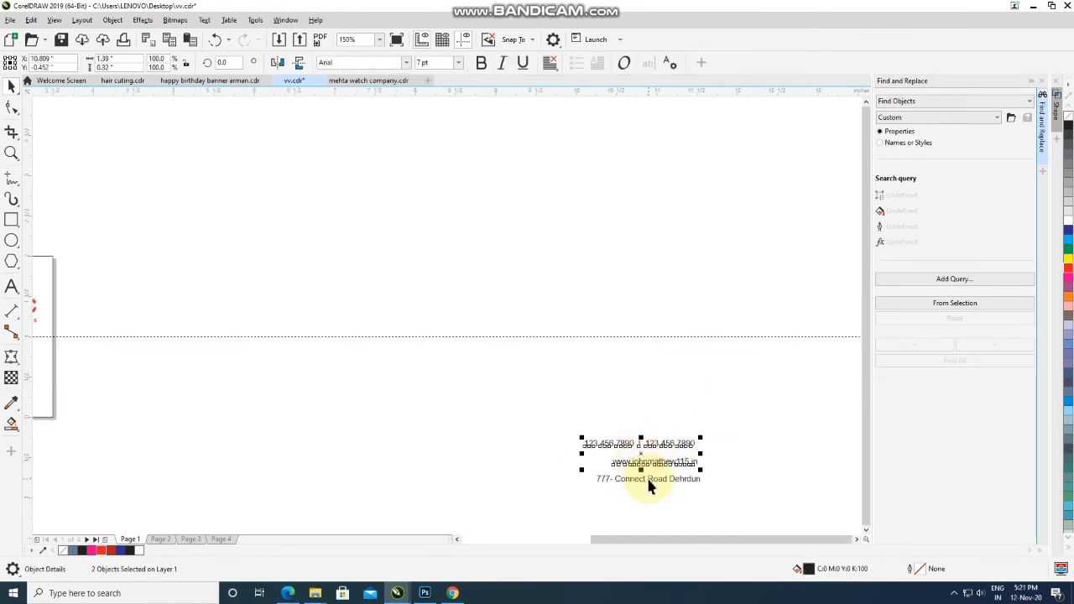
pyautogui.keyDown('shift'); pyautogui.click(646, 476); pyautogui.keyUp('shift')
pyautogui.click(481, 64)
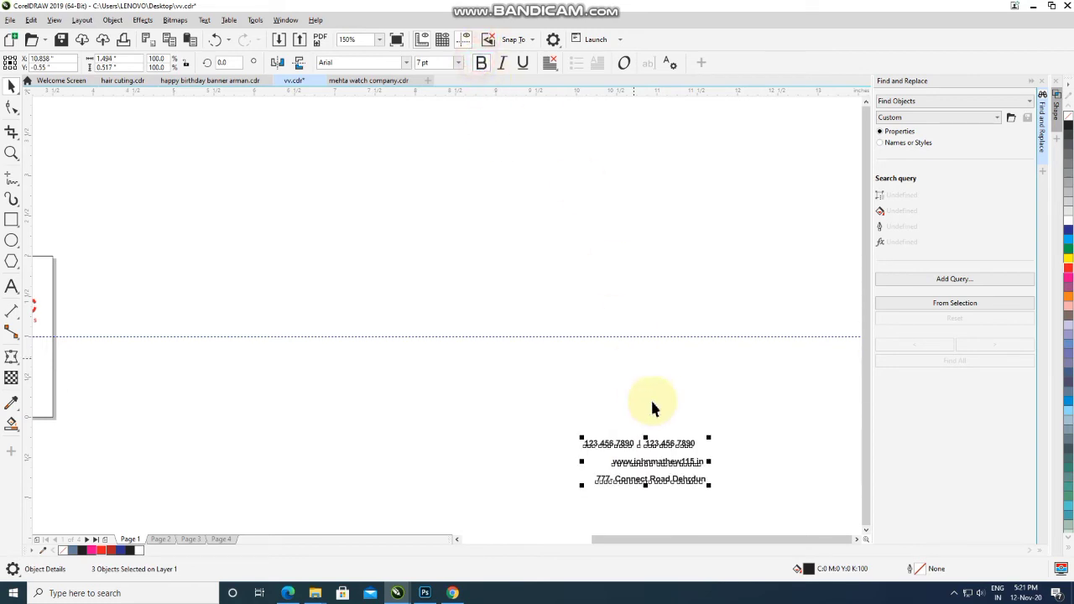
pyautogui.scroll(-2, 686, 438)
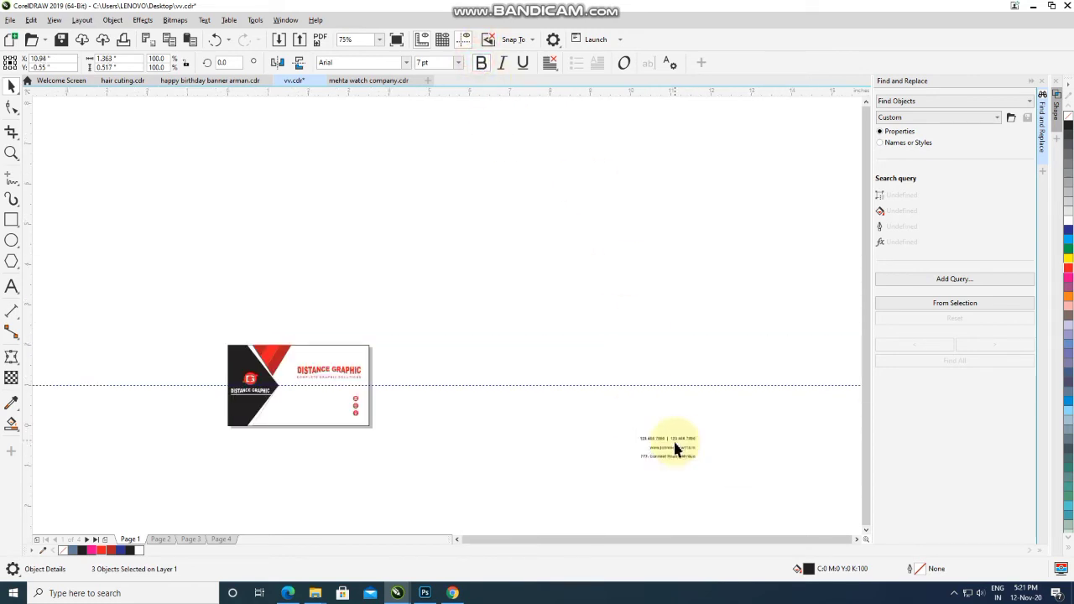
pyautogui.moveTo(679, 439); pyautogui.dragTo(358, 406)
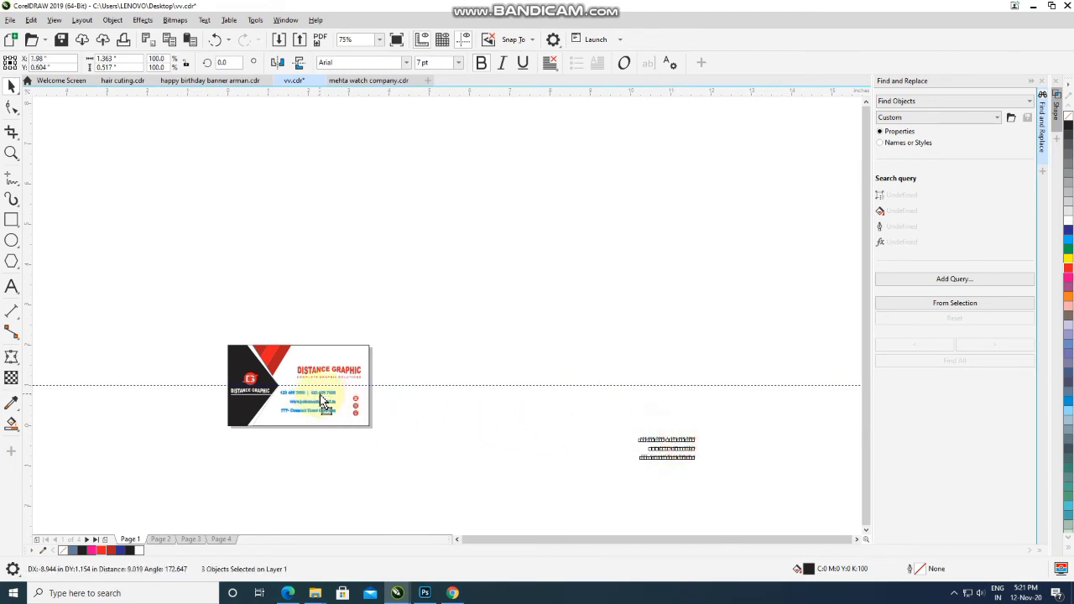
# - Nudge the phone text down and center-align the website and address lines with their icons
pyautogui.scroll(5, 359, 406)
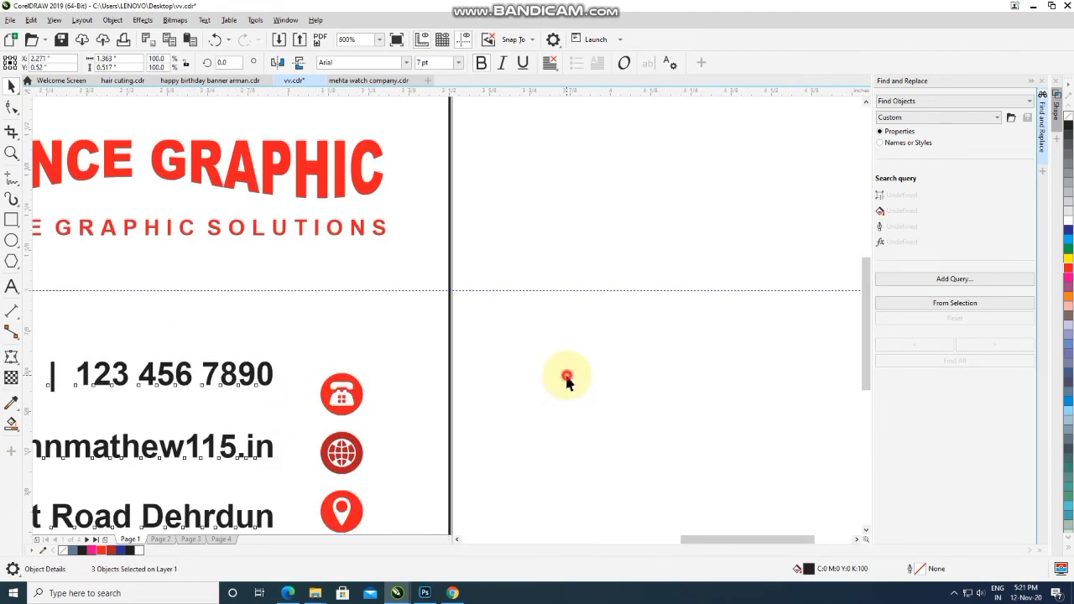
pyautogui.click(262, 379)
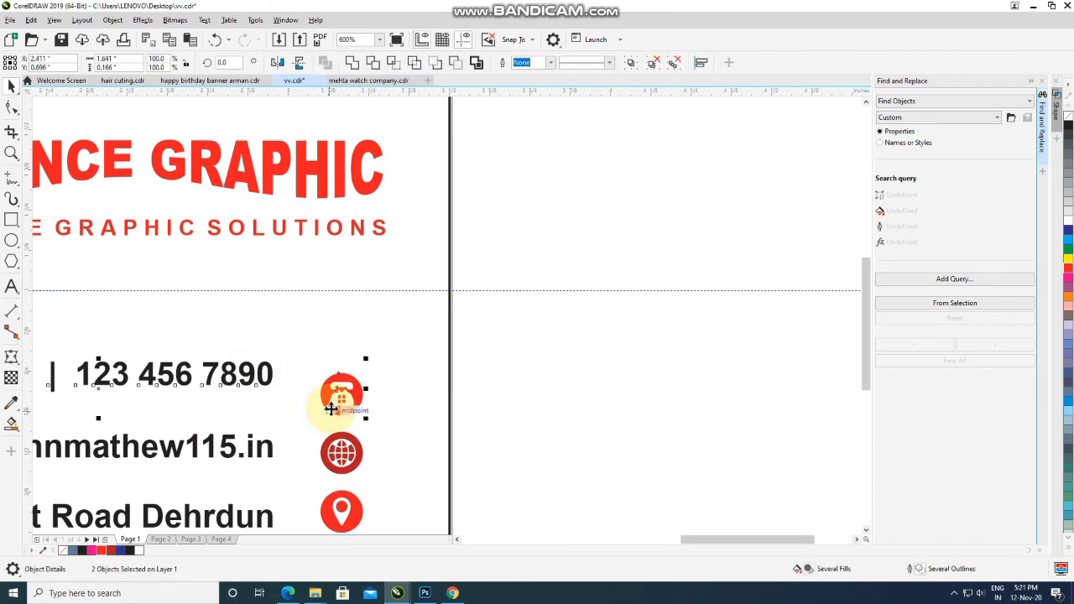
pyautogui.press('Down')
pyautogui.press('Down')
pyautogui.press('Down')
pyautogui.click(266, 440)
pyautogui.click(268, 445)
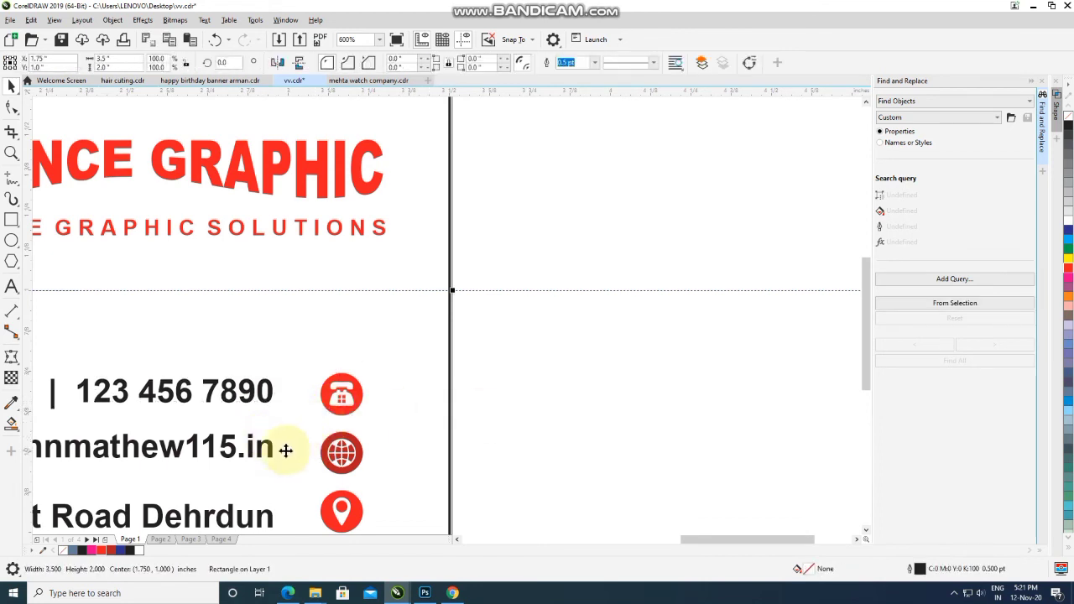
pyautogui.keyDown('shift'); pyautogui.click(327, 454); pyautogui.keyUp('shift')
pyautogui.press('c')
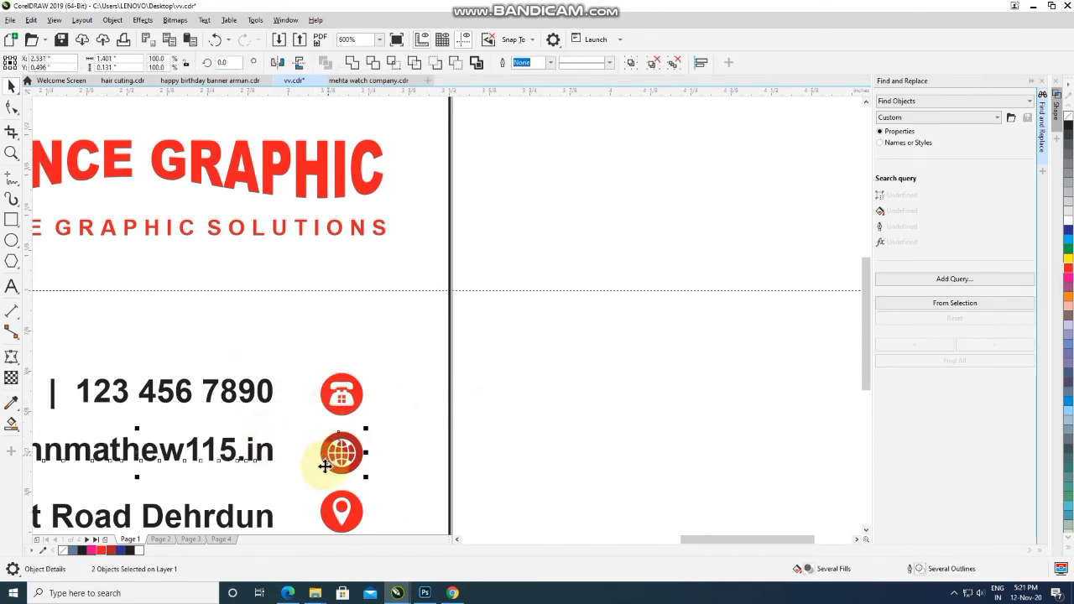
pyautogui.click(269, 517)
pyautogui.keyDown('shift'); pyautogui.click(338, 508); pyautogui.keyUp('shift')
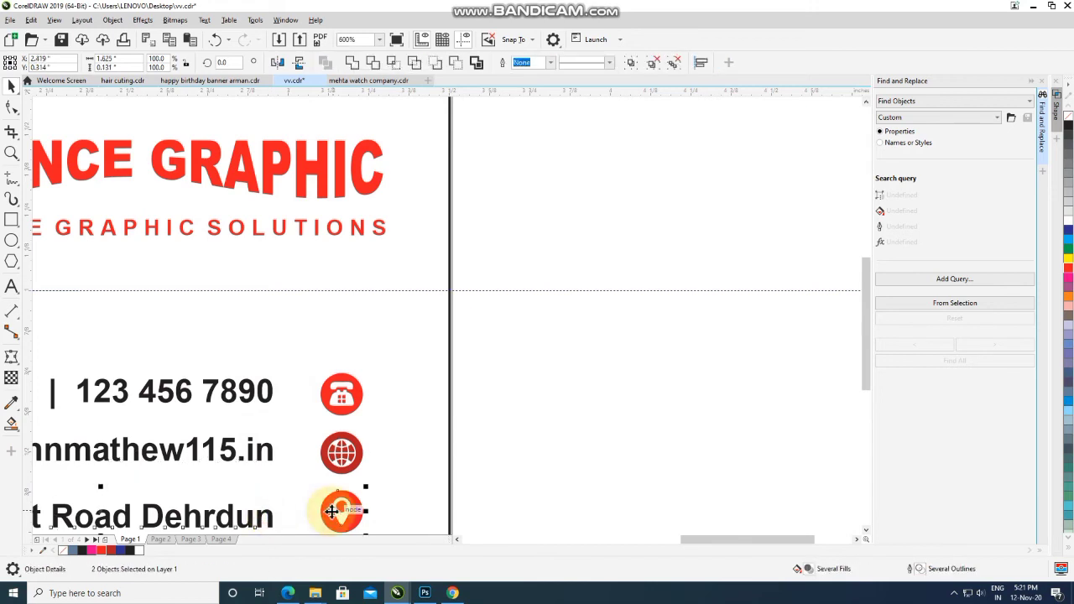
pyautogui.press('c')
# - Shift the three contact lines slightly right and colour them dark red
pyautogui.click(568, 439)
pyautogui.click(277, 391)
pyautogui.keyDown('shift'); pyautogui.click(264, 448); pyautogui.keyUp('shift')
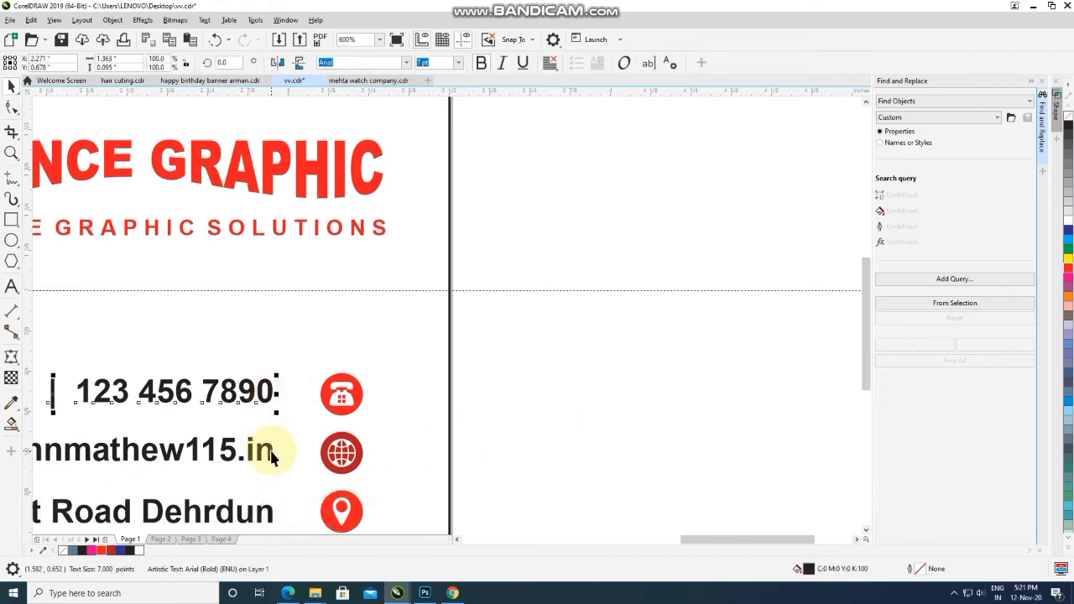
pyautogui.keyDown('shift'); pyautogui.click(267, 505); pyautogui.keyUp('shift')
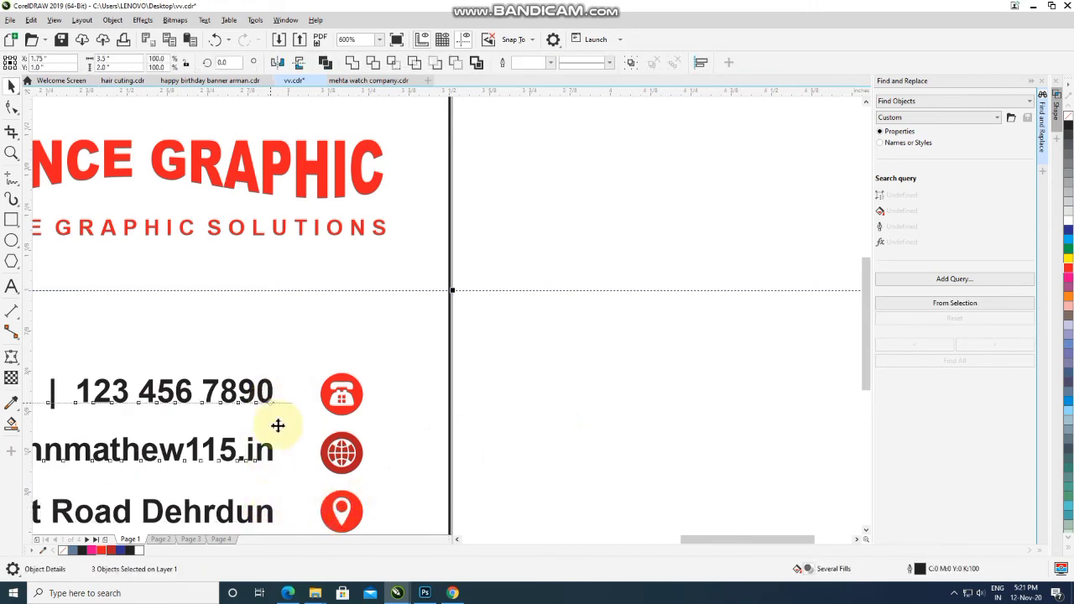
pyautogui.scroll(-3, 505, 441)
pyautogui.press('Escape')
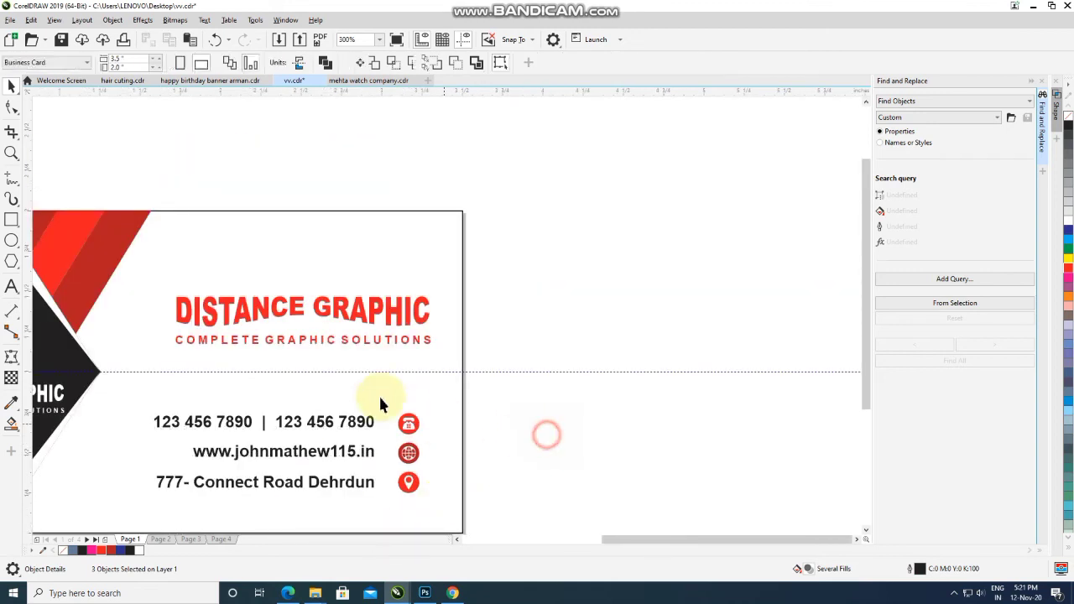
pyautogui.scroll(-1, 336, 444)
pyautogui.moveTo(344, 424); pyautogui.dragTo(377, 394)
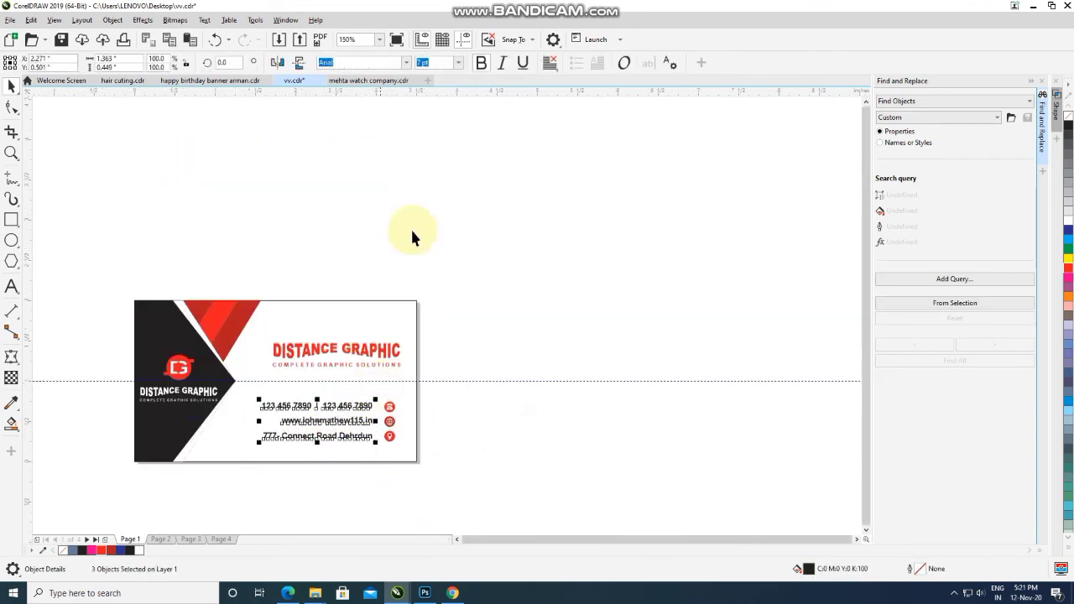
pyautogui.scroll(2, 356, 423)
pyautogui.scroll(1, 381, 444)
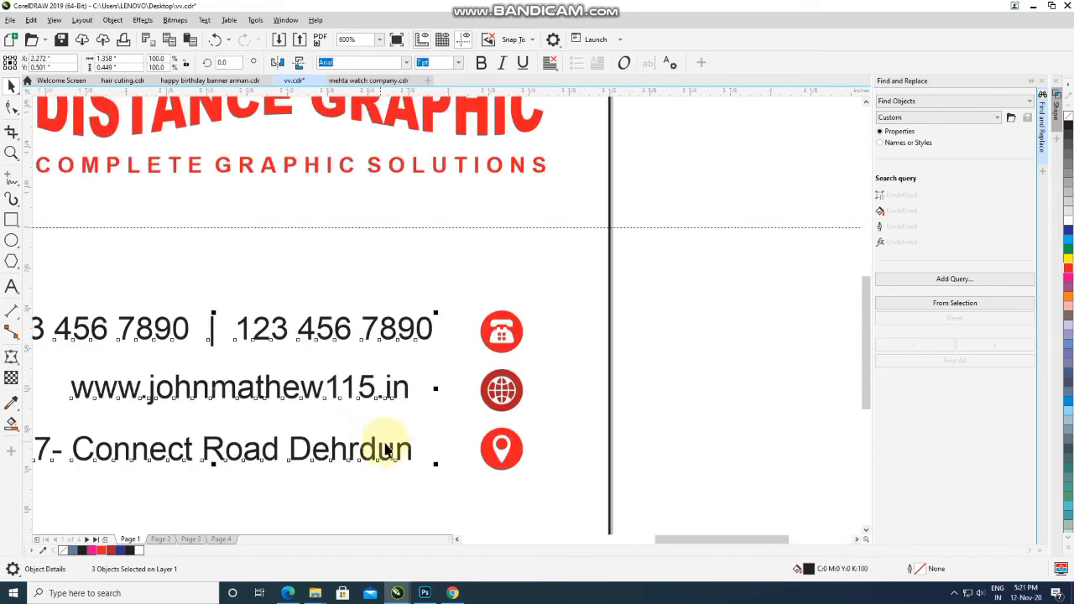
pyautogui.moveTo(398, 452); pyautogui.dragTo(444, 442)
pyautogui.scroll(-1, 335, 431)
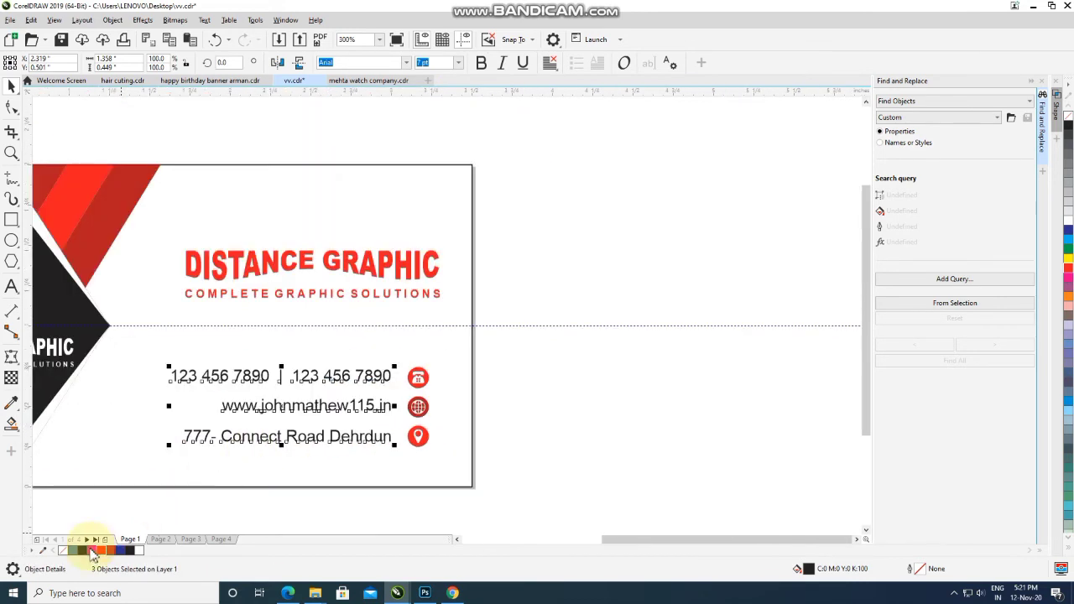
pyautogui.click(112, 552)
pyautogui.click(587, 381)
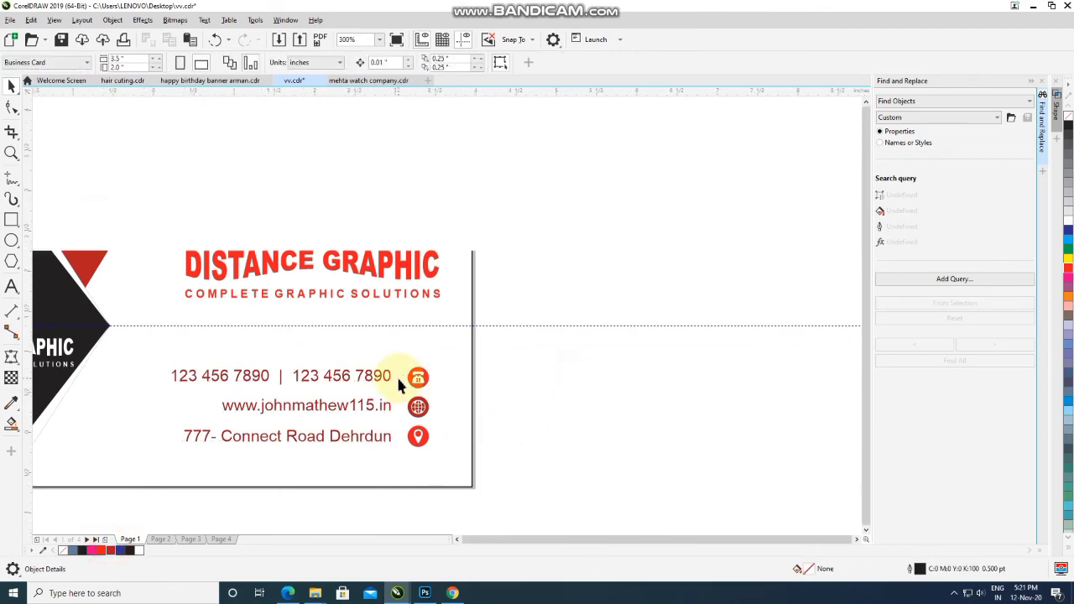
# - Move the whole block of contact text and icons down and to the right
pyautogui.scroll(-1, 432, 371)
pyautogui.moveTo(251, 444); pyautogui.dragTo(251, 444)
pyautogui.scroll(2, 395, 408)
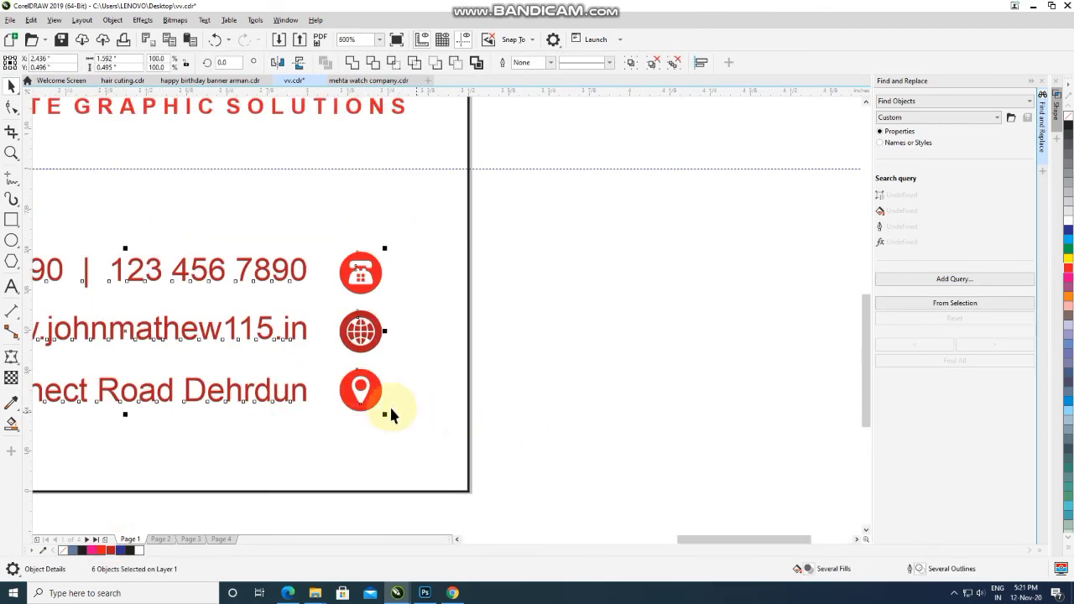
pyautogui.moveTo(372, 400); pyautogui.dragTo(420, 449)
pyautogui.scroll(-2, 419, 449)
pyautogui.click(533, 409)
pyautogui.scroll(-1, 411, 306)
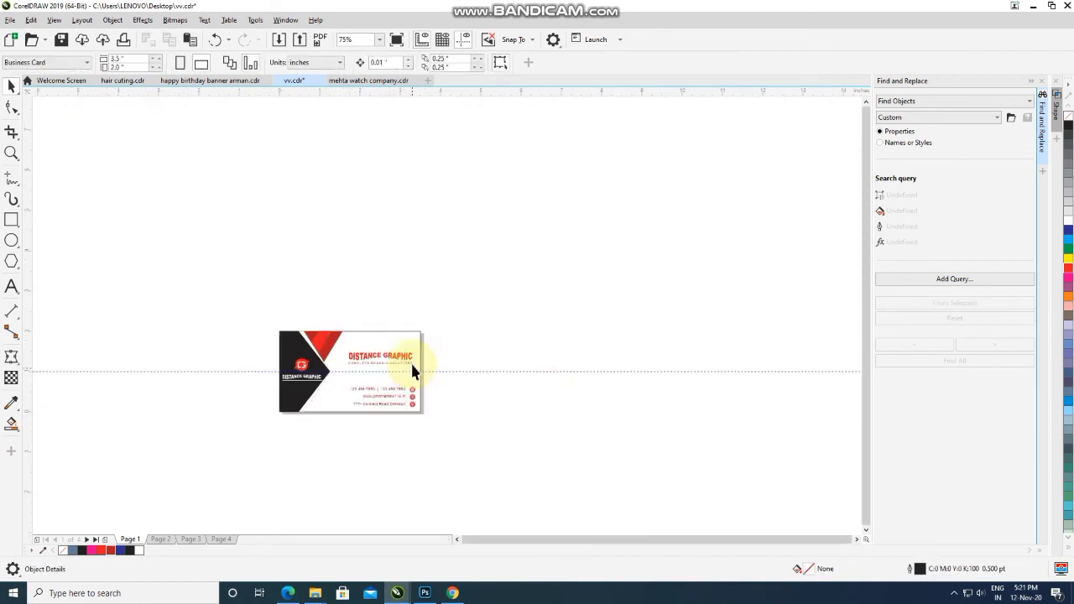
pyautogui.click(513, 319)
pyautogui.scroll(1, 346, 361)
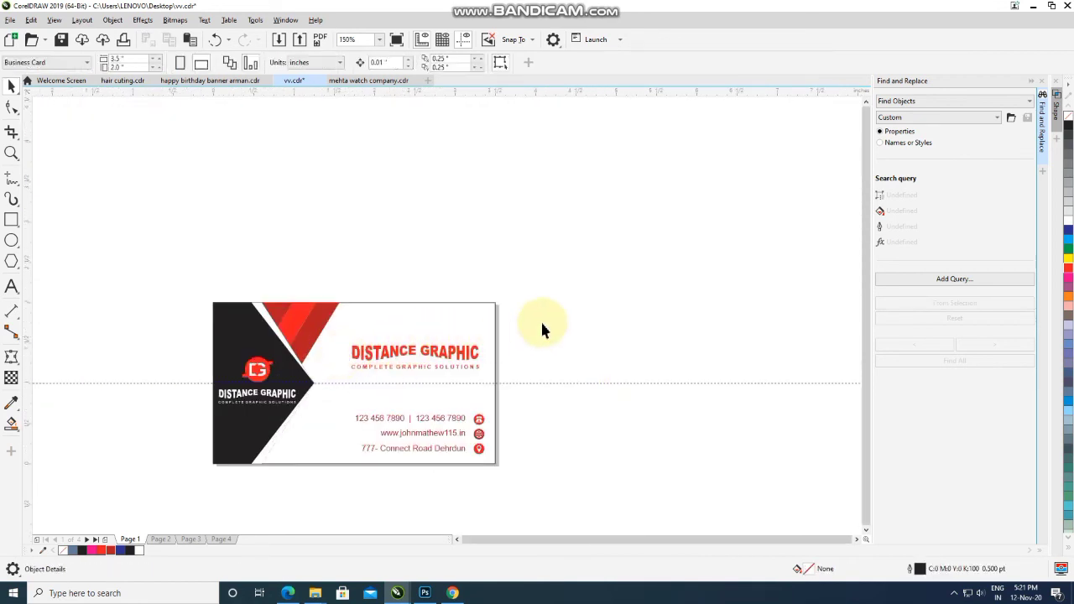
# - Raise the title and tagline, and move the duplicate phone line above the contacts
pyautogui.click(339, 356)
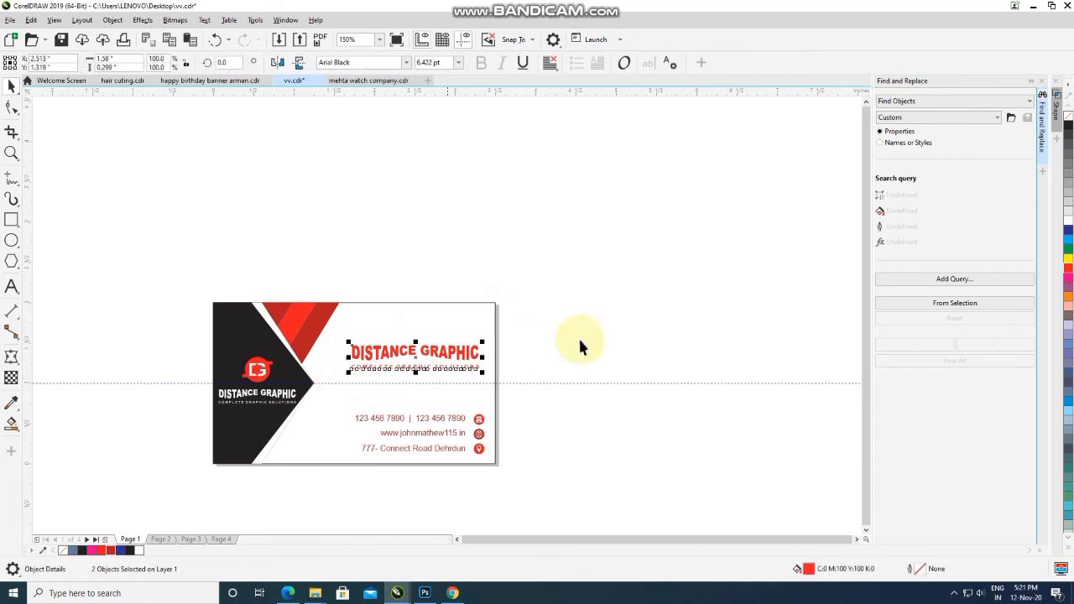
pyautogui.click(12, 85)
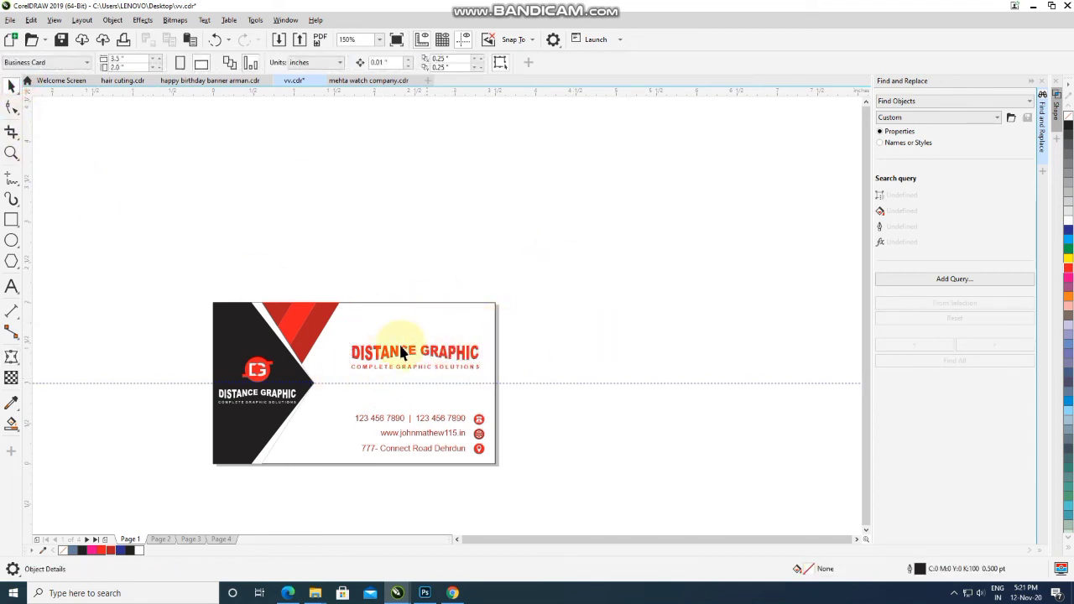
pyautogui.moveTo(342, 396); pyautogui.dragTo(349, 390)
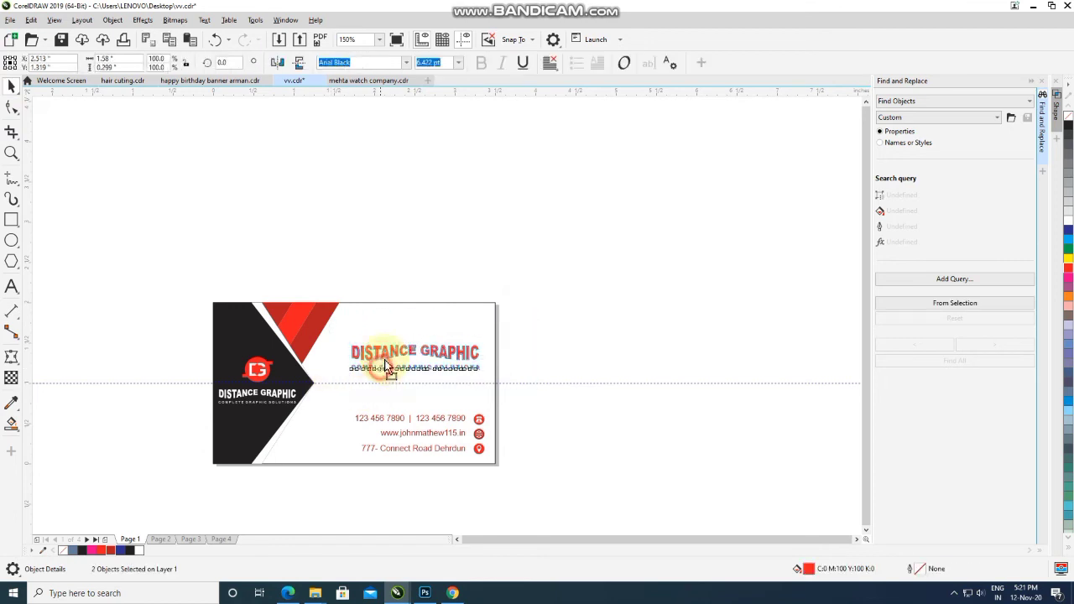
pyautogui.press('Up')
pyautogui.press('Up')
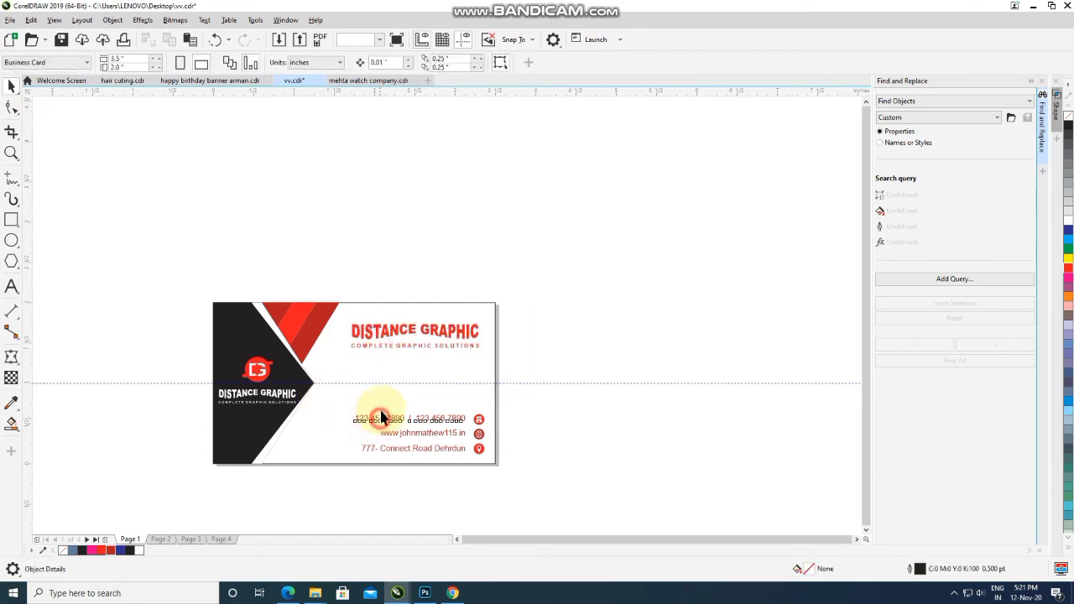
pyautogui.moveTo(380, 417); pyautogui.dragTo(388, 384)
pyautogui.scroll(1, 391, 385)
pyautogui.scroll(1, 391, 384)
# - Replace the duplicate phone text with the cardholder's full name, right-aligned under the tagline
pyautogui.doubleClick(393, 384)
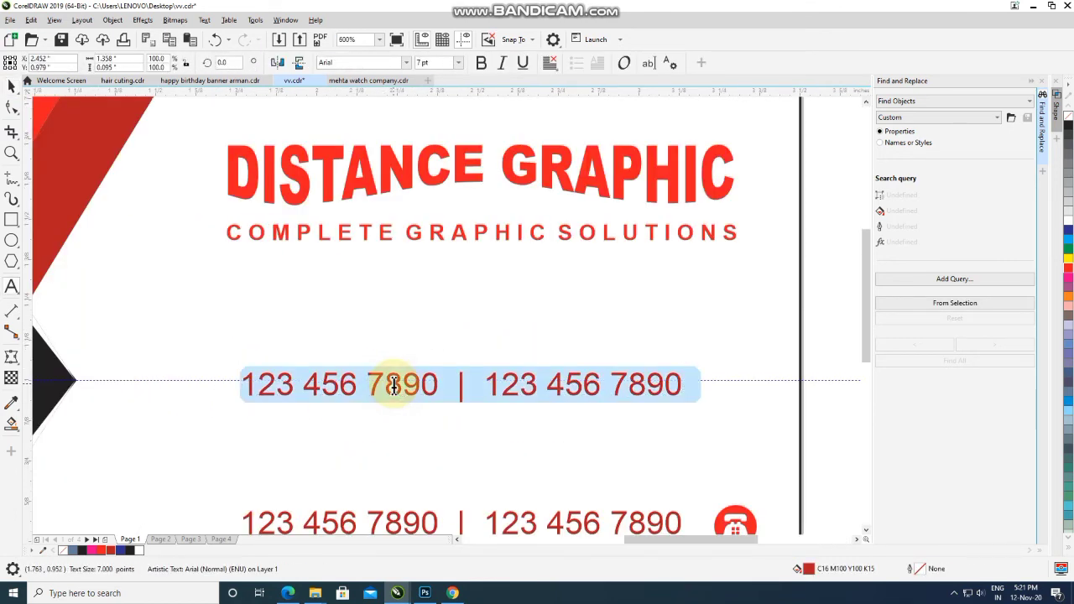
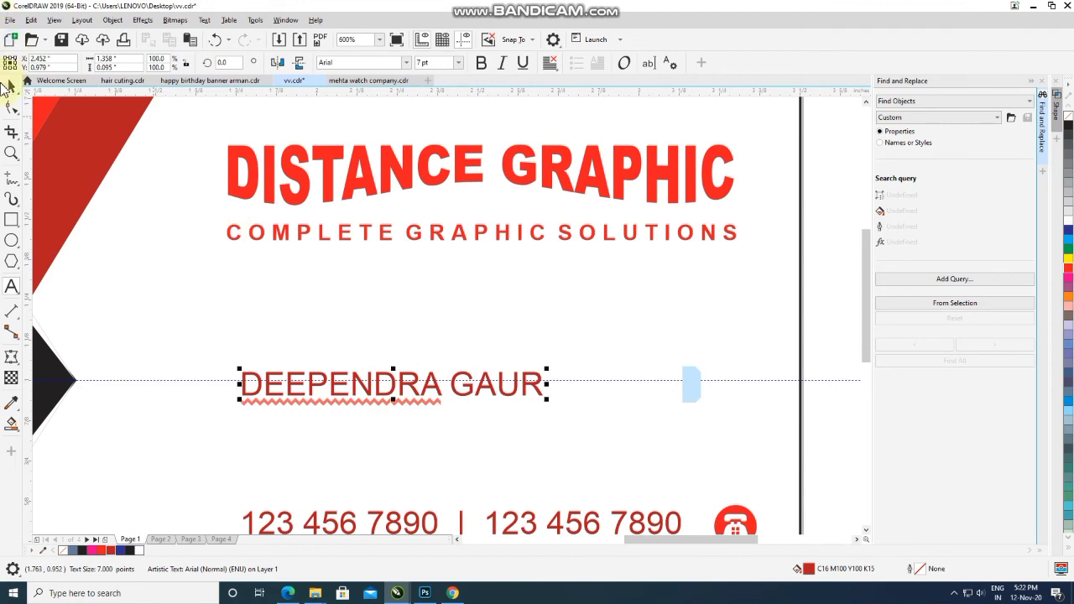
pyautogui.click(12, 85)
pyautogui.click(426, 387)
pyautogui.moveTo(404, 383); pyautogui.dragTo(609, 369)
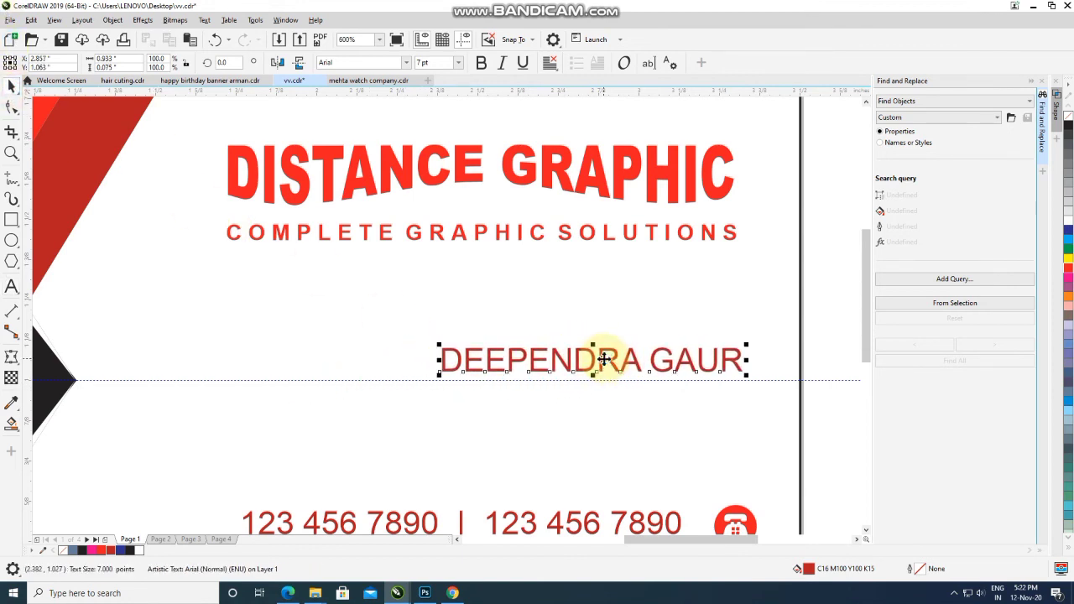
pyautogui.click(475, 63)
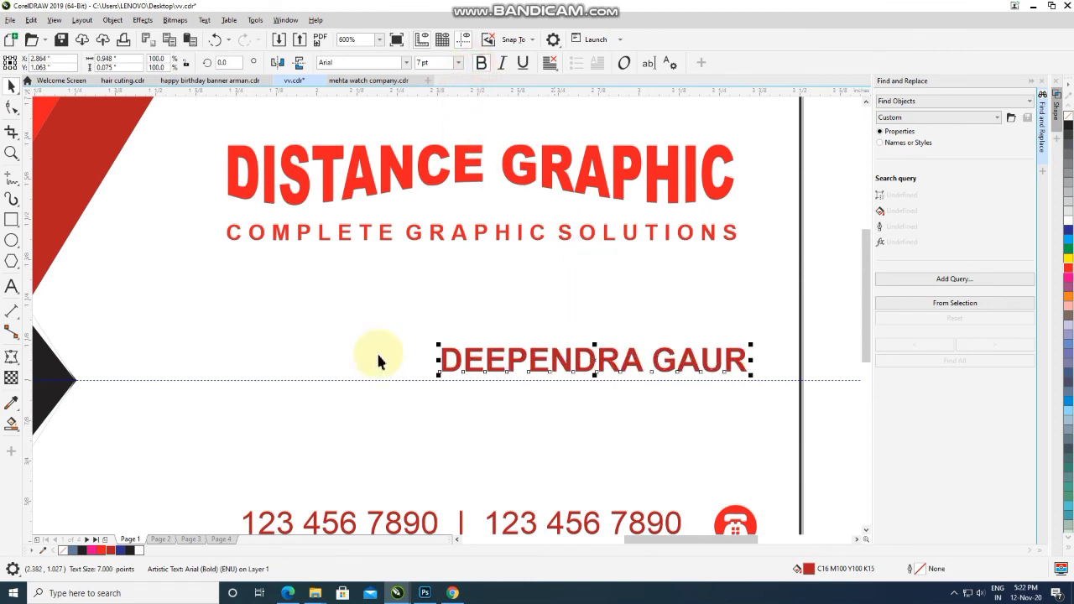
# - Fill the name with a top-to-bottom fountain fill, bright red at top to black below
pyautogui.click(24, 438)
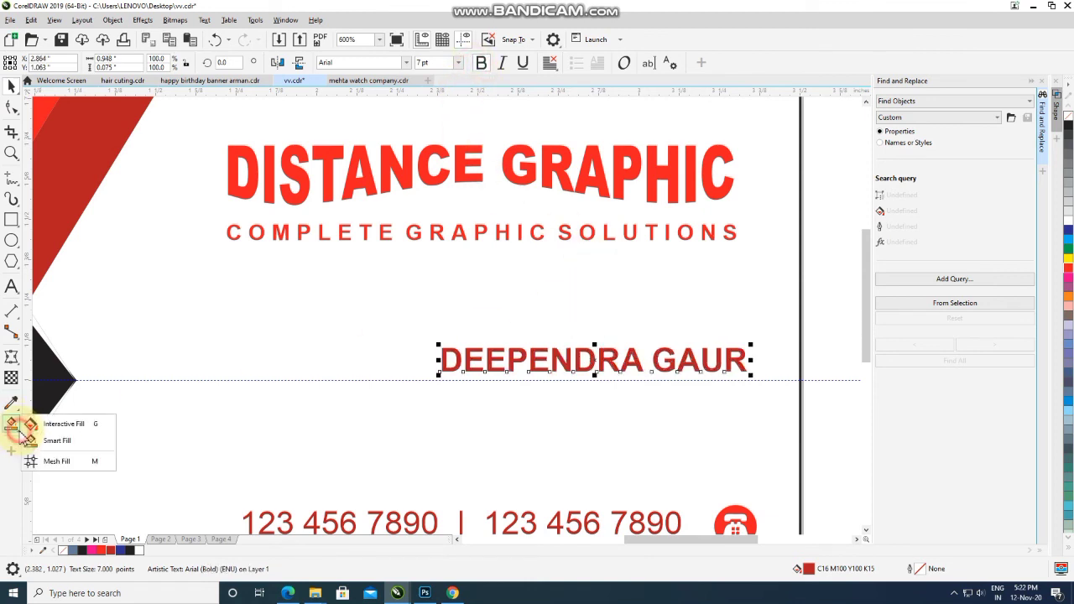
pyautogui.click(59, 419)
pyautogui.scroll(1, 580, 359)
pyautogui.scroll(1, 585, 317)
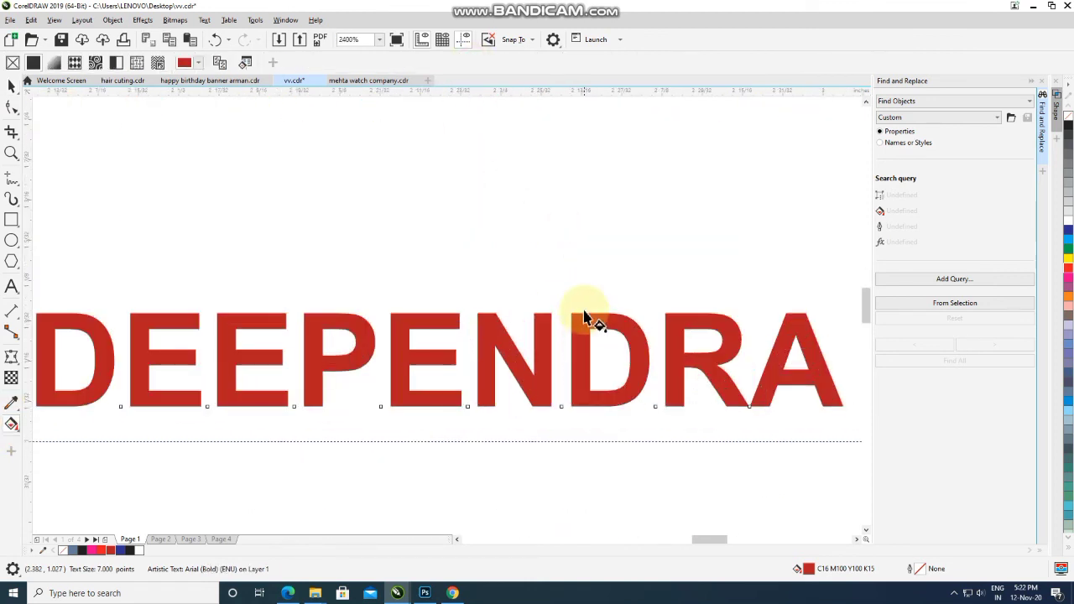
pyautogui.moveTo(579, 317); pyautogui.dragTo(579, 406)
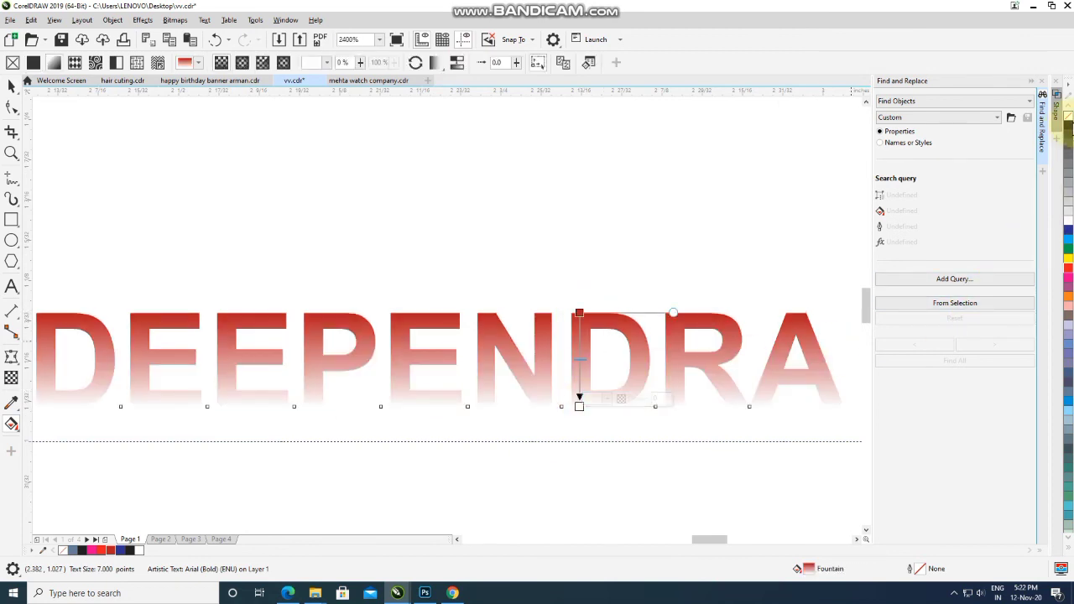
pyautogui.click(1068, 125)
pyautogui.moveTo(579, 405); pyautogui.dragTo(579, 378)
pyautogui.moveTo(578, 313); pyautogui.dragTo(580, 329)
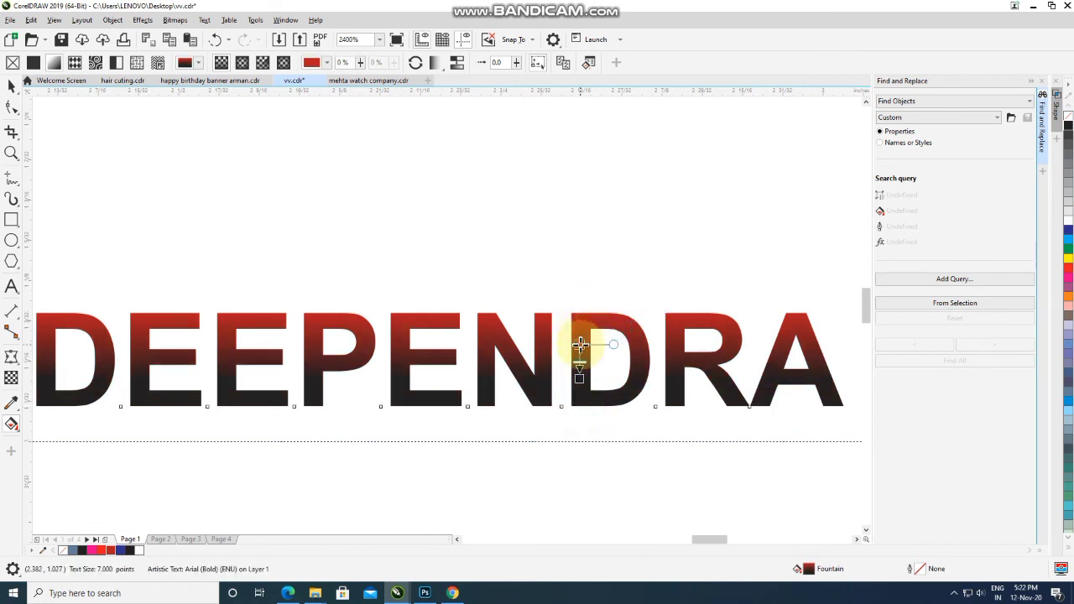
pyautogui.moveTo(579, 377); pyautogui.dragTo(579, 363)
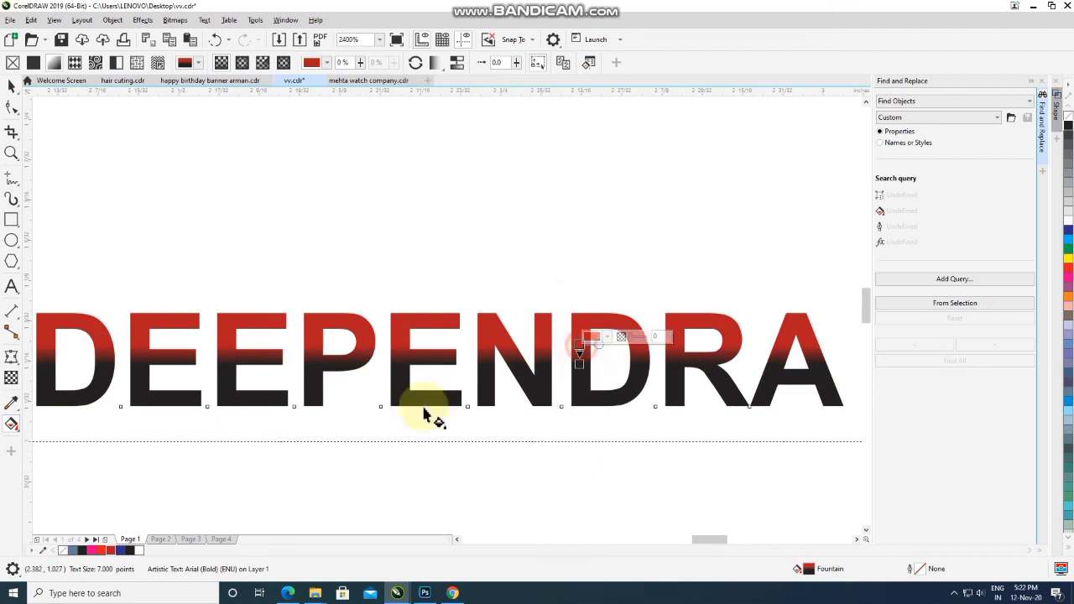
pyautogui.click(106, 551)
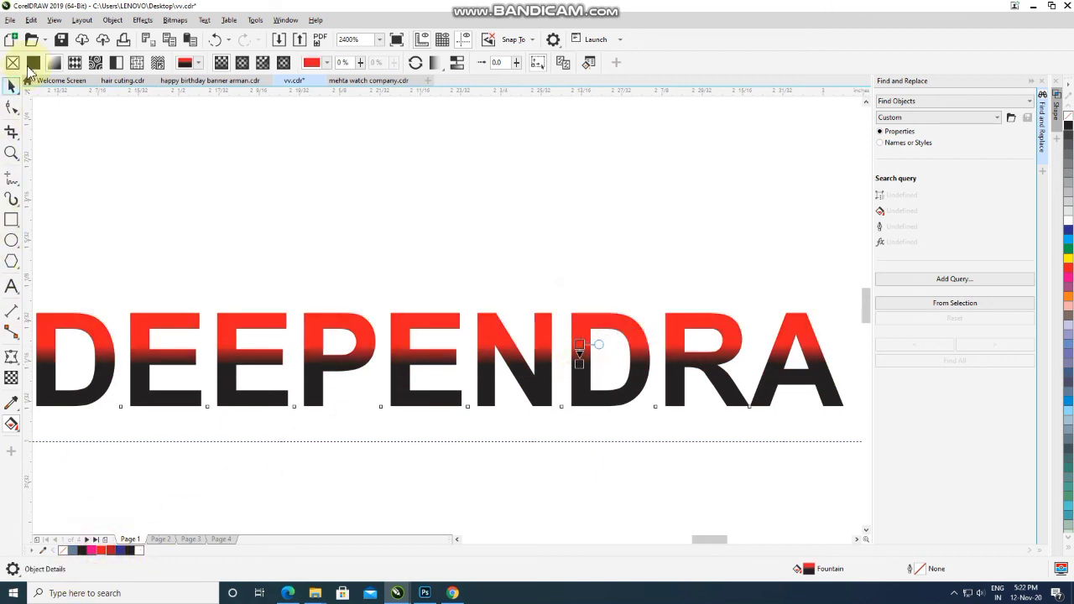
pyautogui.click(11, 88)
pyautogui.scroll(-3, 599, 343)
# - Select the whole front card and place a duplicate copy to its right
pyautogui.scroll(-2, 733, 336)
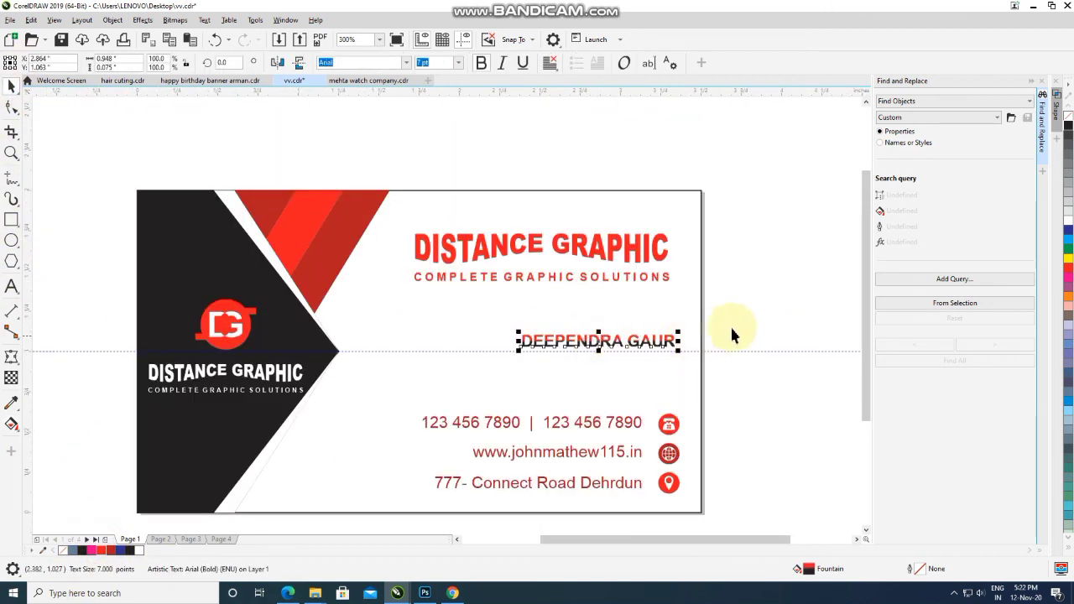
pyautogui.click(749, 315)
pyautogui.scroll(-2, 350, 328)
pyautogui.scroll(-2, 182, 297)
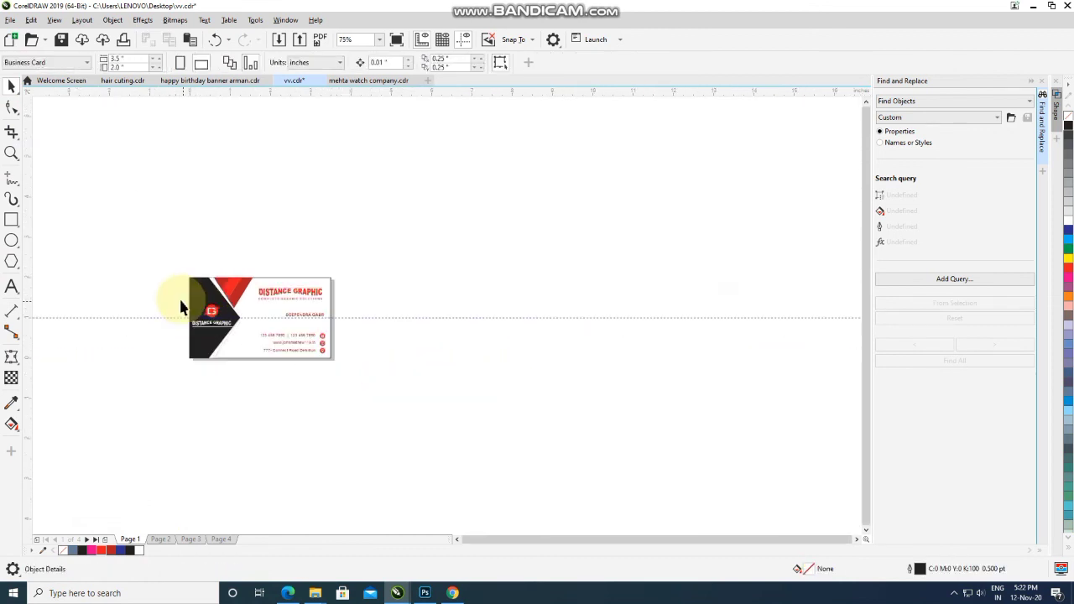
pyautogui.click(145, 228)
pyautogui.moveTo(164, 262); pyautogui.dragTo(338, 366)
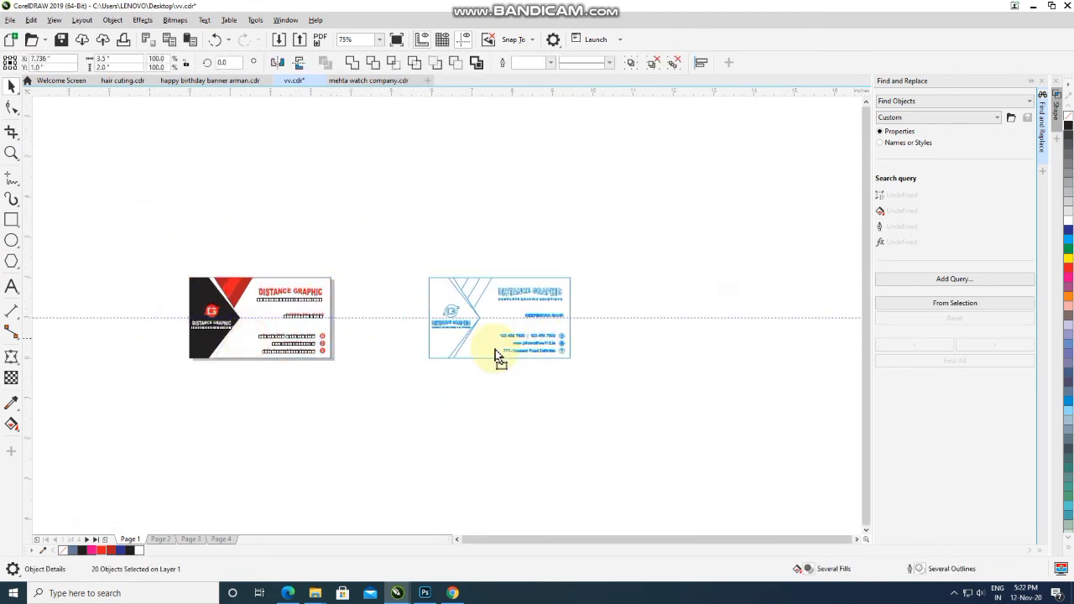
pyautogui.moveTo(271, 343); pyautogui.dragTo(514, 352)
# - Remove the title, name and contact details from the copy and fill its background black
pyautogui.click(508, 385)
pyautogui.scroll(4, 390, 317)
pyautogui.scroll(-2, 416, 320)
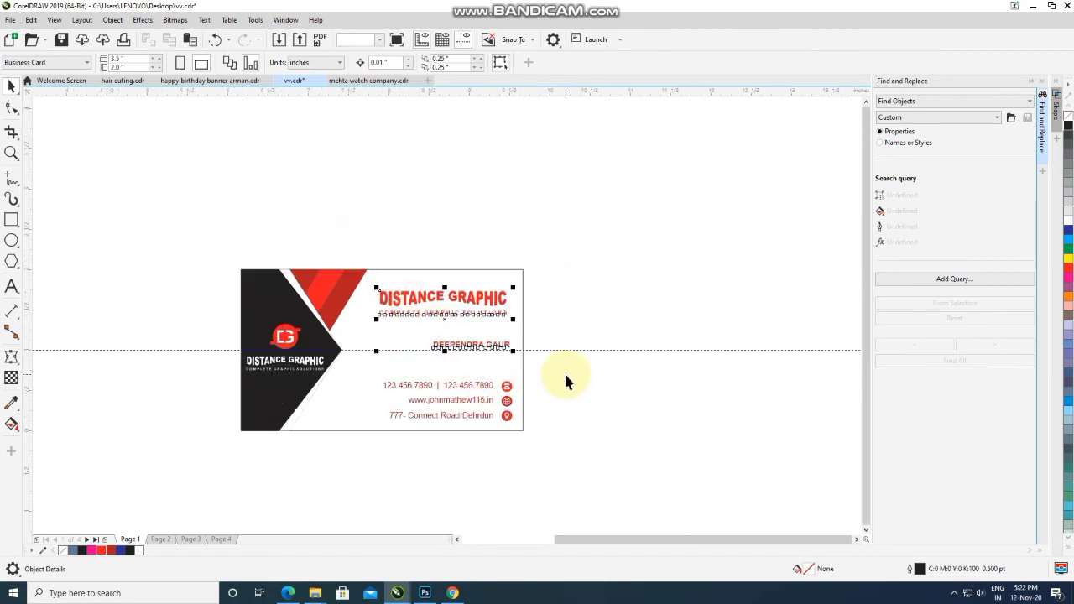
pyautogui.press('Delete')
pyautogui.moveTo(567, 375); pyautogui.dragTo(326, 478)
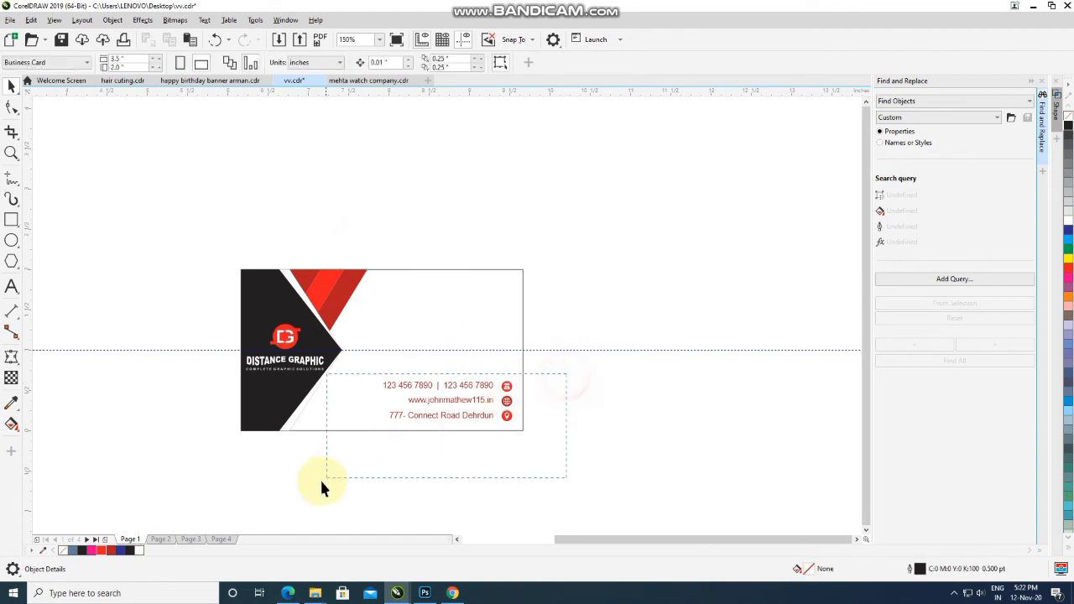
pyautogui.press('Delete')
pyautogui.click(328, 431)
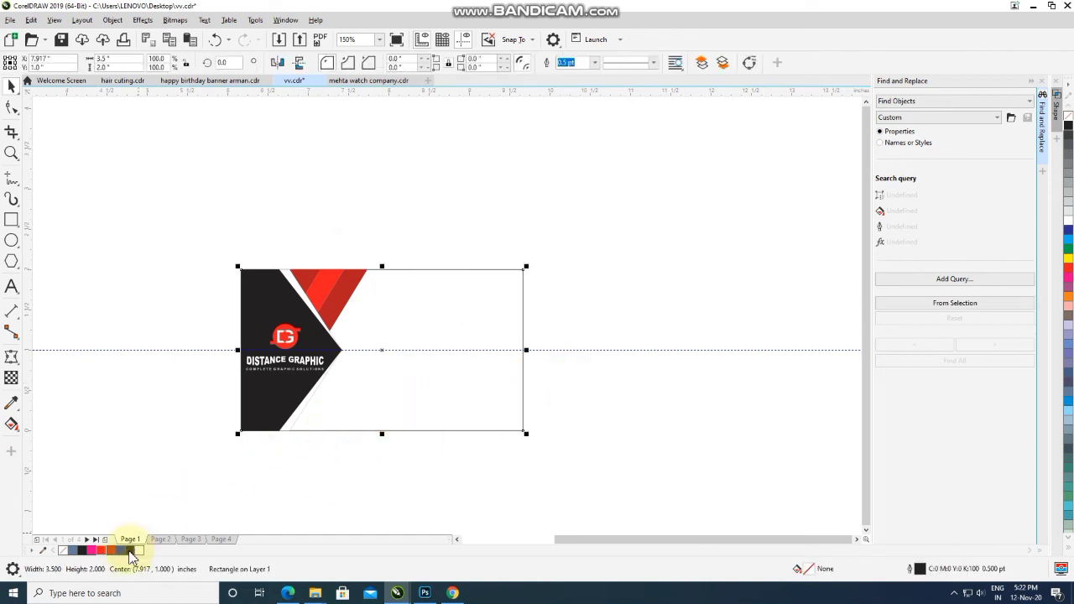
pyautogui.click(129, 551)
pyautogui.click(305, 504)
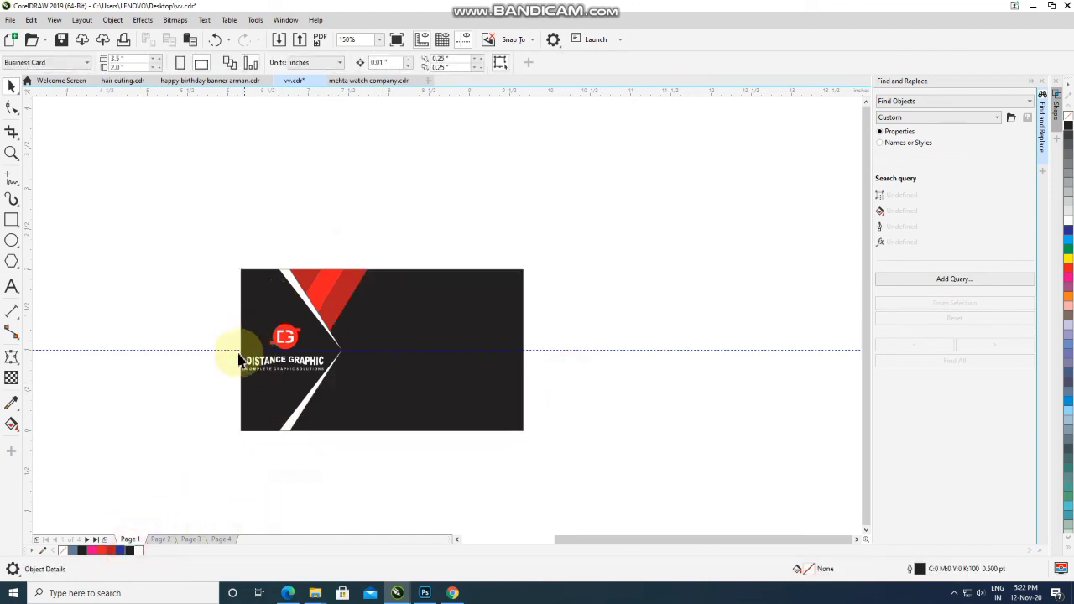
# - Move the logo and company name aside and delete the leftover left-side design
pyautogui.moveTo(189, 317); pyautogui.dragTo(336, 384)
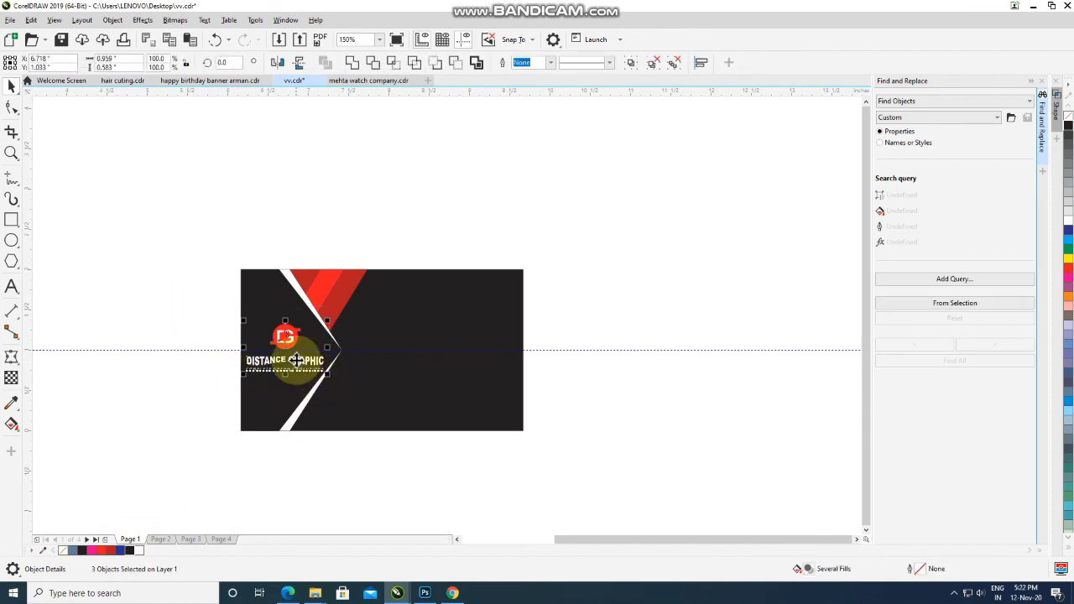
pyautogui.moveTo(288, 359); pyautogui.dragTo(425, 375)
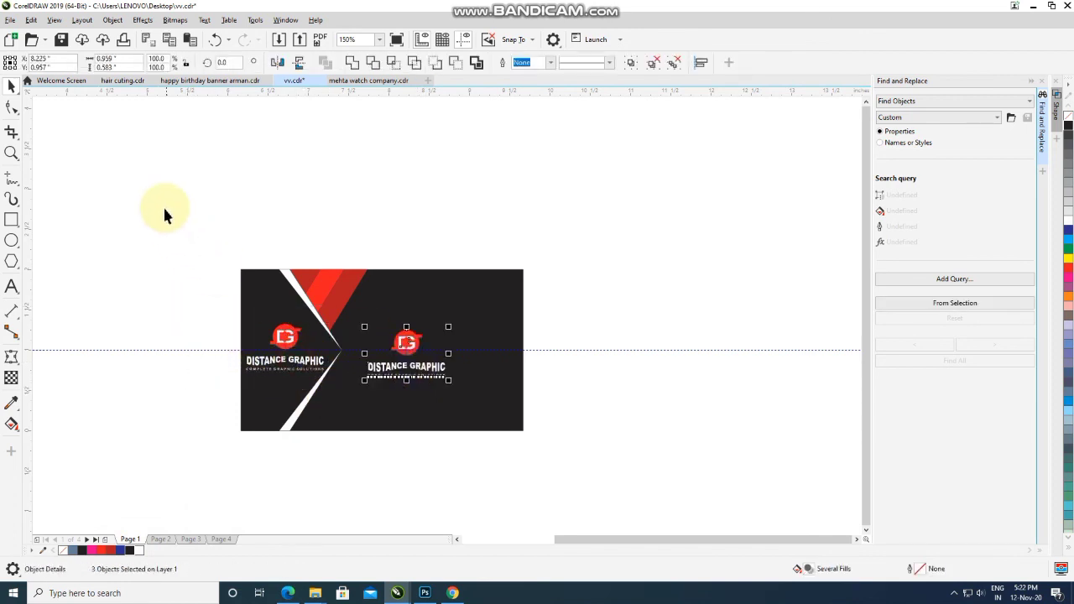
pyautogui.moveTo(165, 216); pyautogui.dragTo(390, 462)
pyautogui.press('Delete')
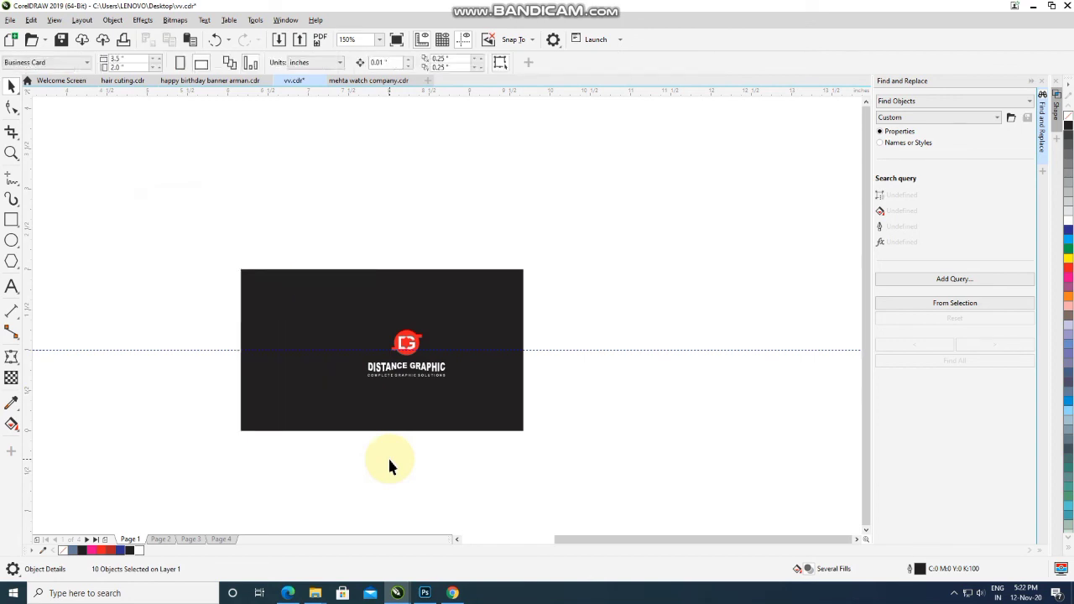
pyautogui.click(607, 295)
# - Group the logo and company name, enlarge it, and centre it on the black card
pyautogui.moveTo(607, 296); pyautogui.dragTo(322, 405)
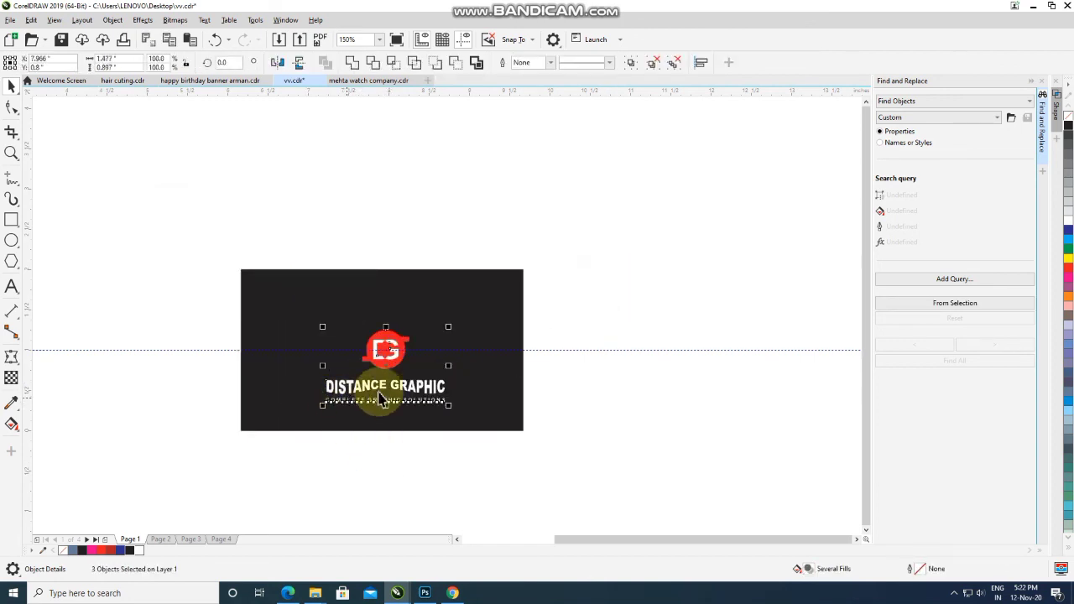
pyautogui.hotkey('ctrl', 'g')
pyautogui.moveTo(395, 370); pyautogui.dragTo(384, 352)
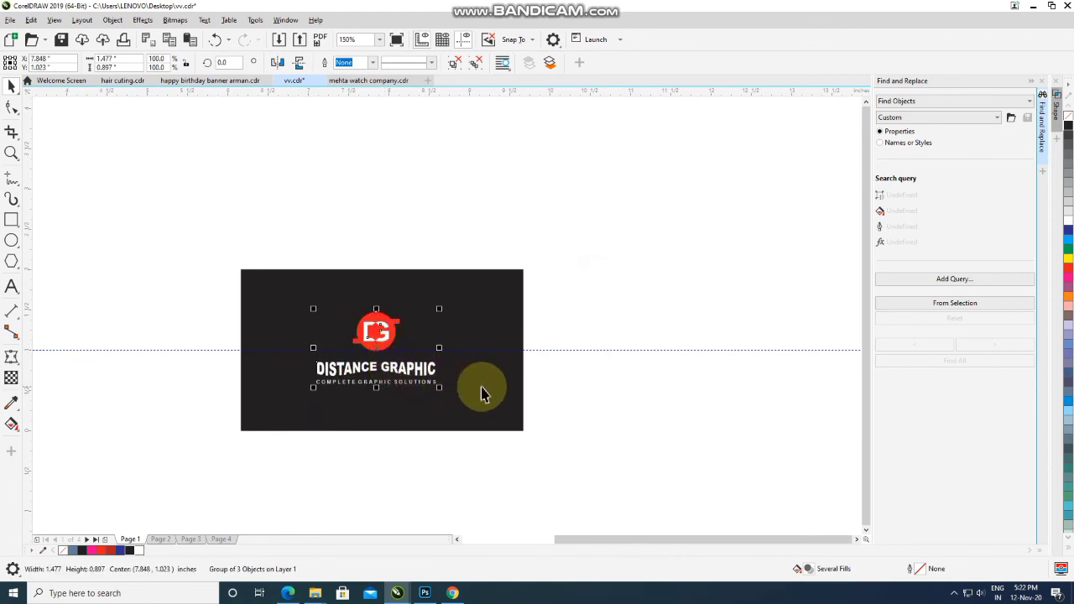
pyautogui.keyDown('shift'); pyautogui.click(483, 386); pyautogui.keyUp('shift')
pyautogui.press('e')
pyautogui.press('c')
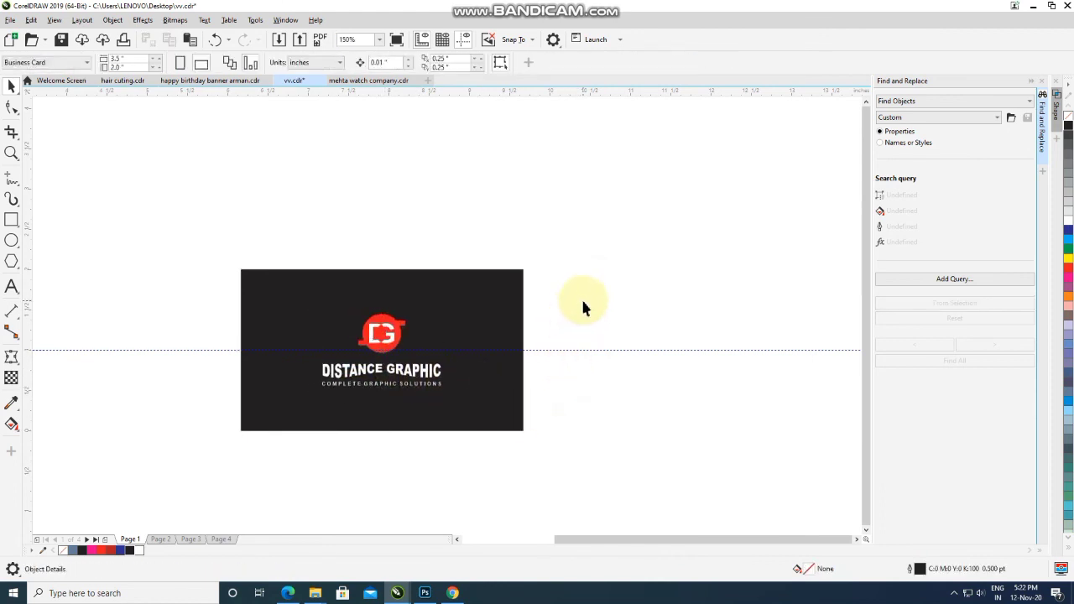
pyautogui.moveTo(218, 289); pyautogui.dragTo(465, 401)
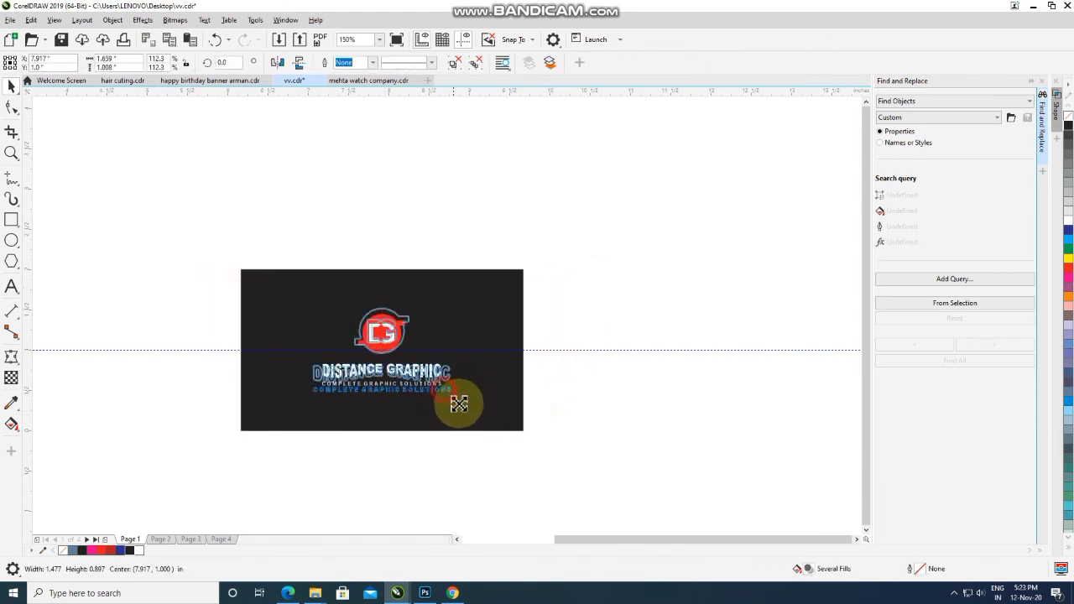
pyautogui.click(599, 399)
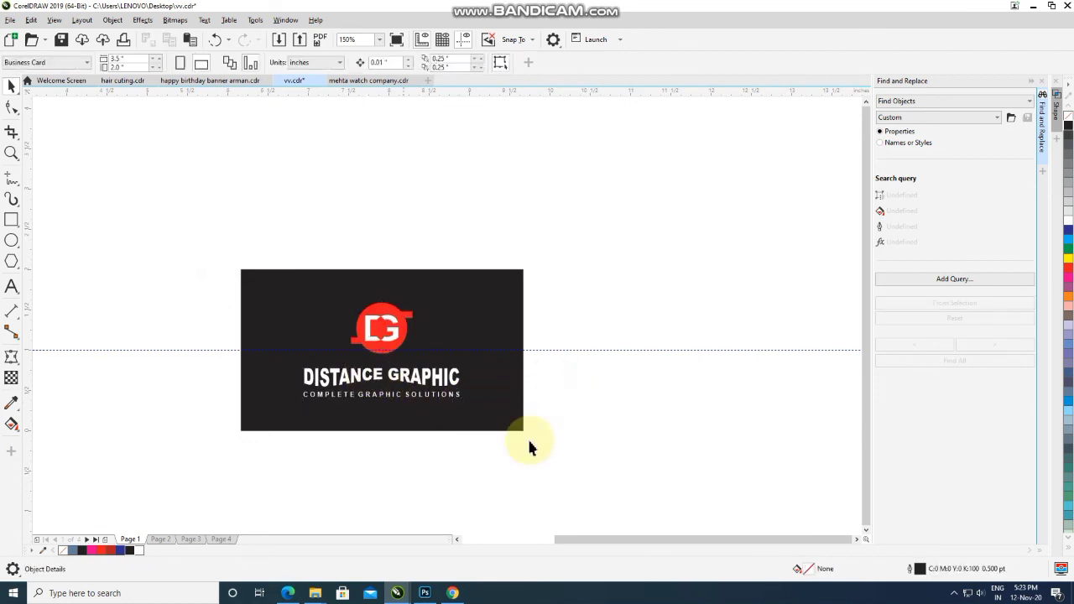